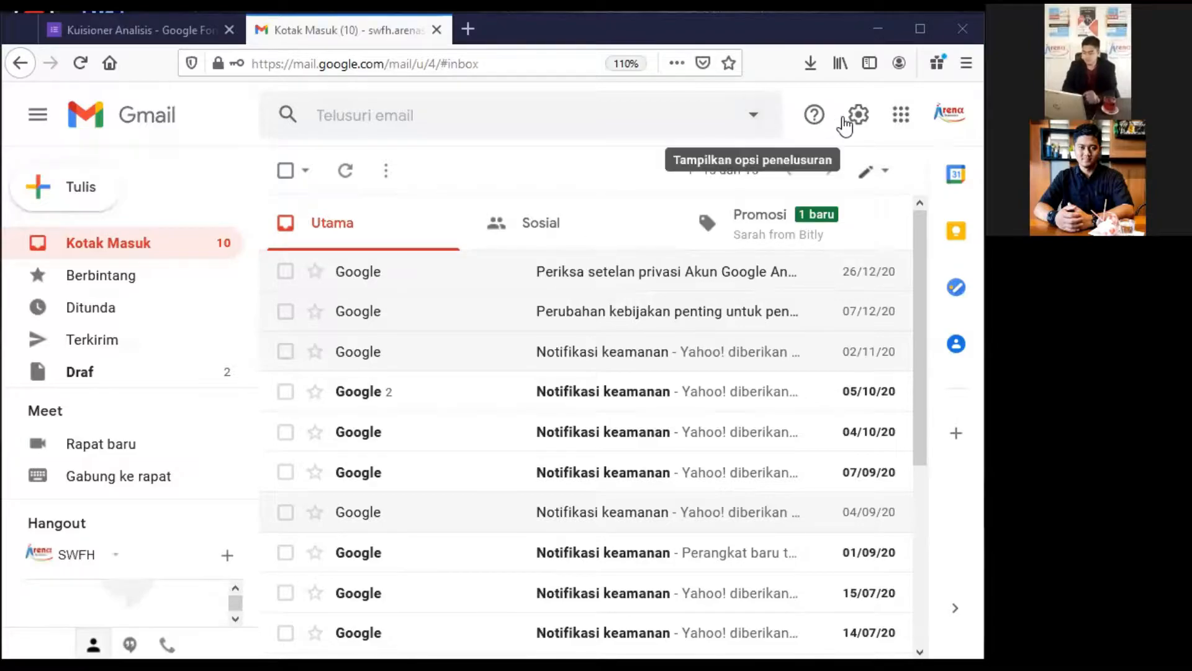
Switch from Gmail to Google Drive, create a new blank Google Form there and dismiss the introductory tour offer.
click(901, 119)
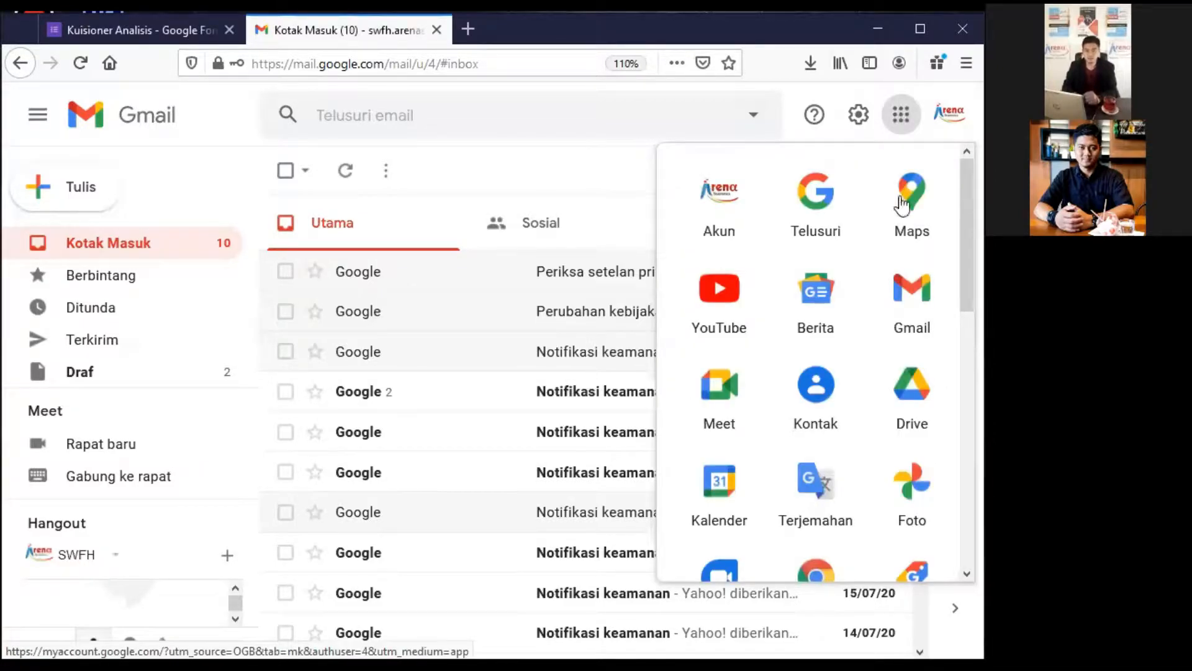
click(906, 398)
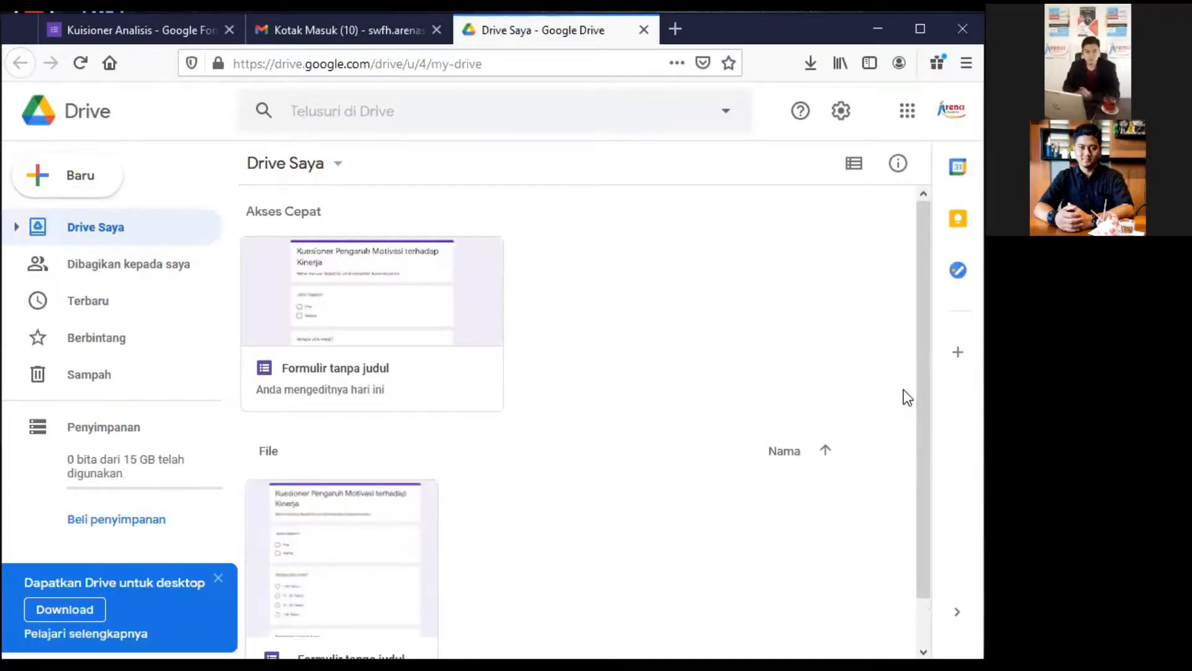
click(91, 186)
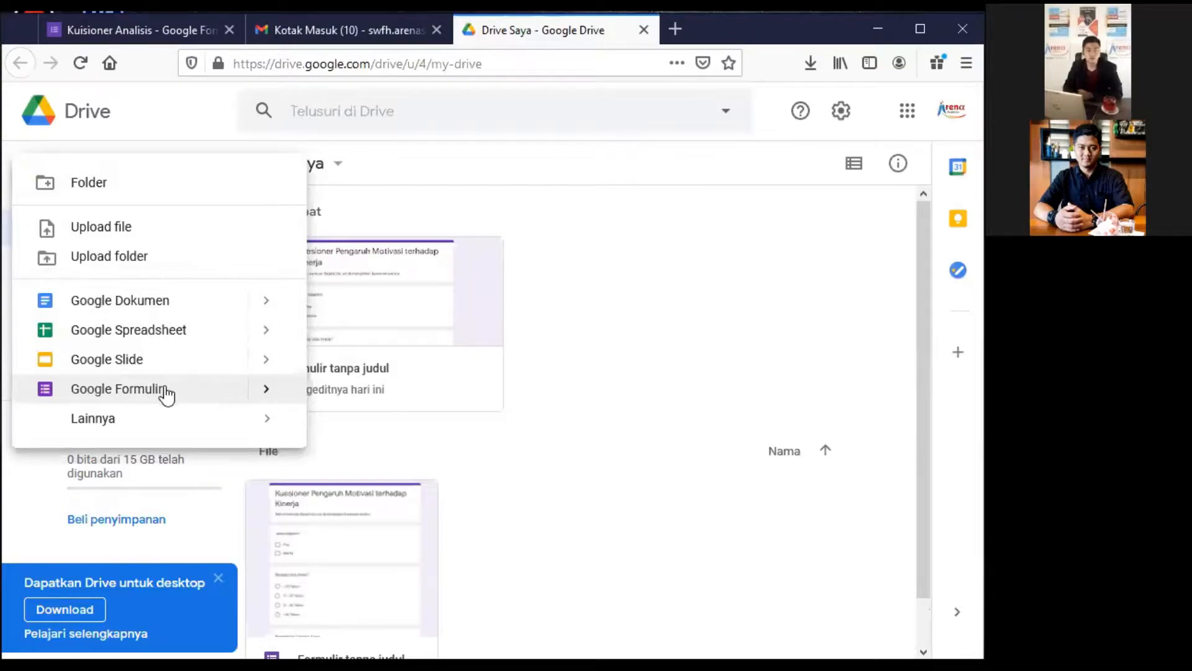
click(221, 397)
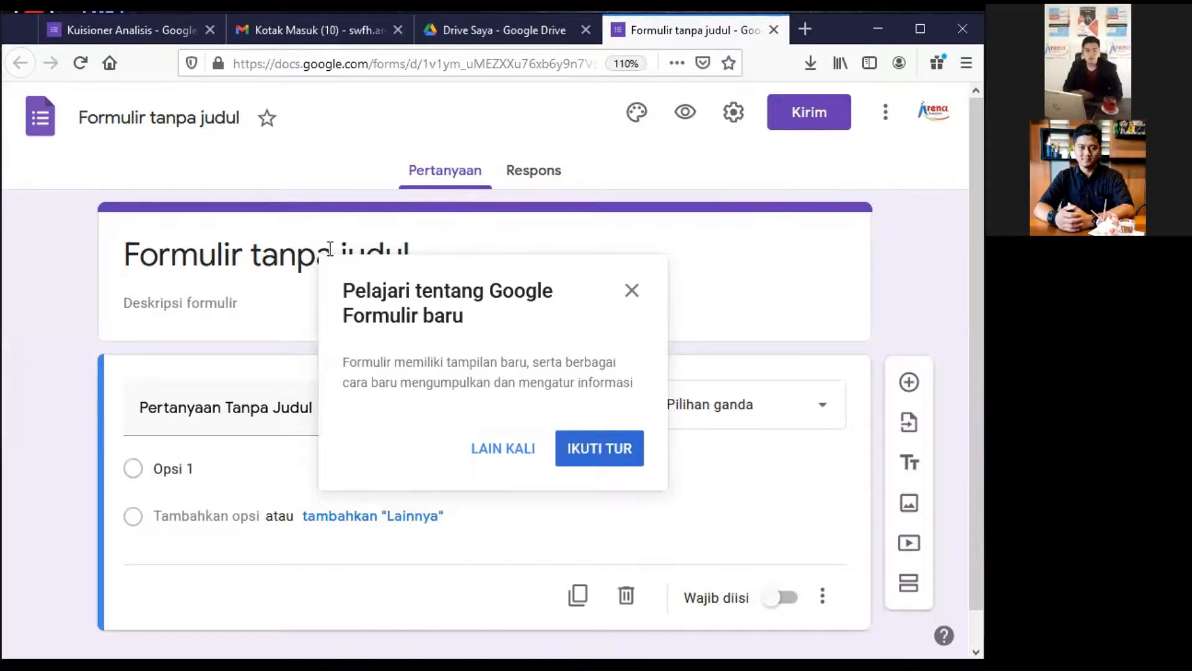
click(632, 292)
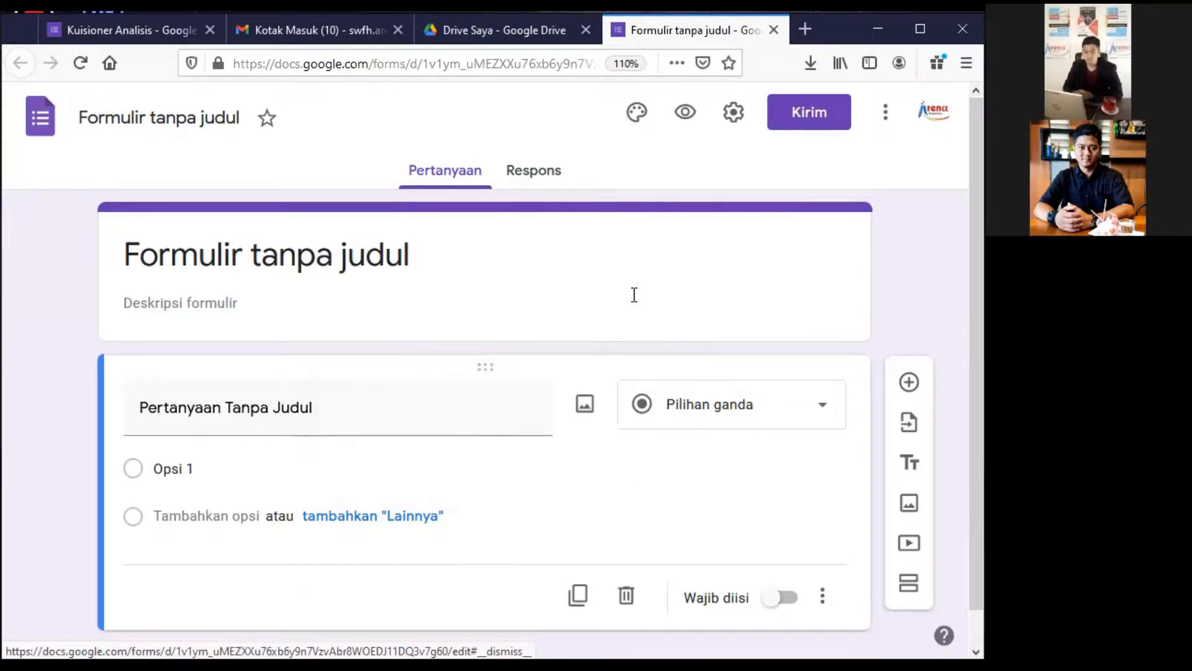
Title the form "Kuesioner Pengaruh Variabel Motivasi terhadap Kinerja" and set its description to "Mohon bantuan Bapak/Ibu untuk mengisikan kuesioner berikut :".
click(351, 253)
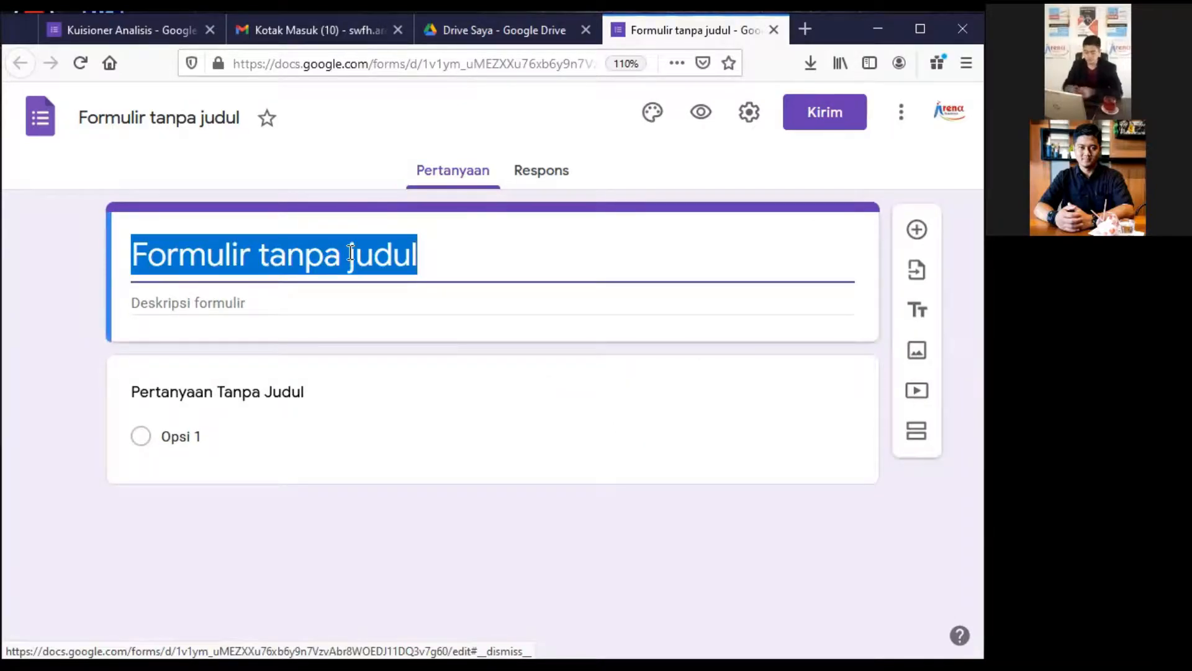
text(Kuesioner)
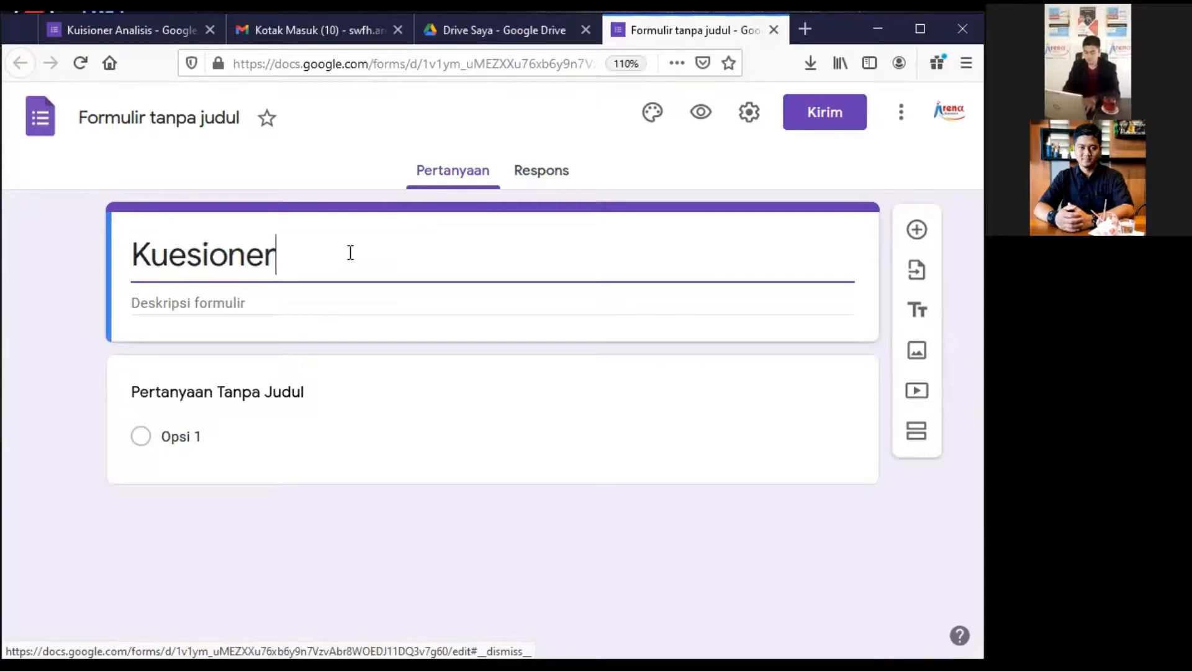
text( Pengaru)
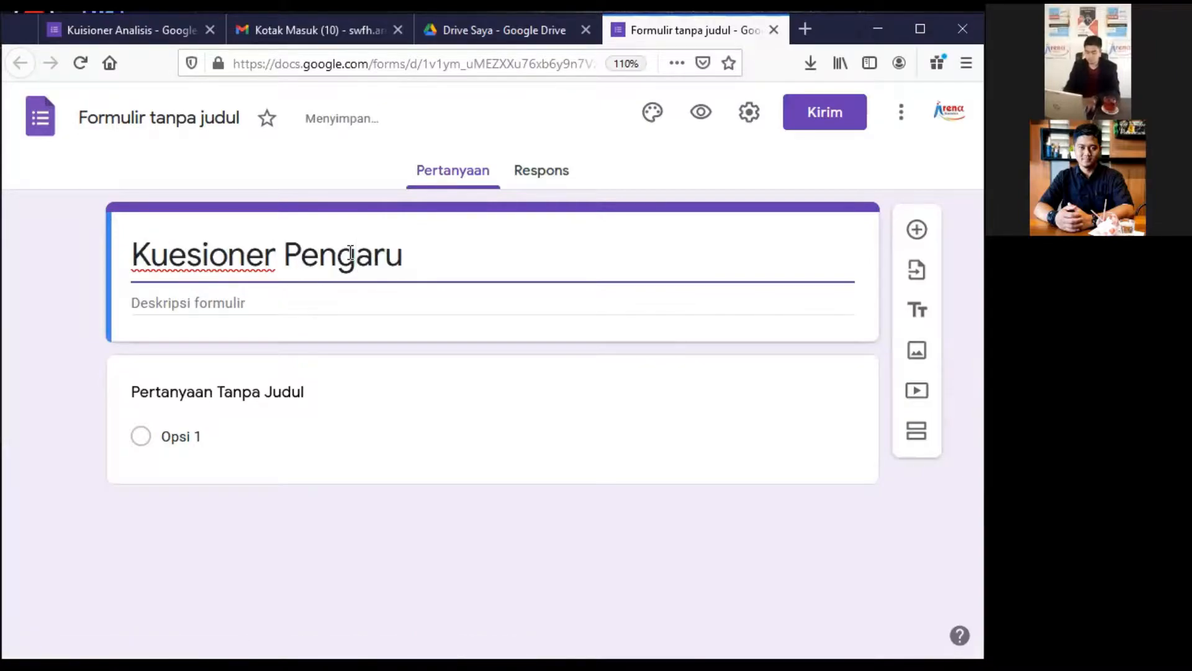
text(h Variabel)
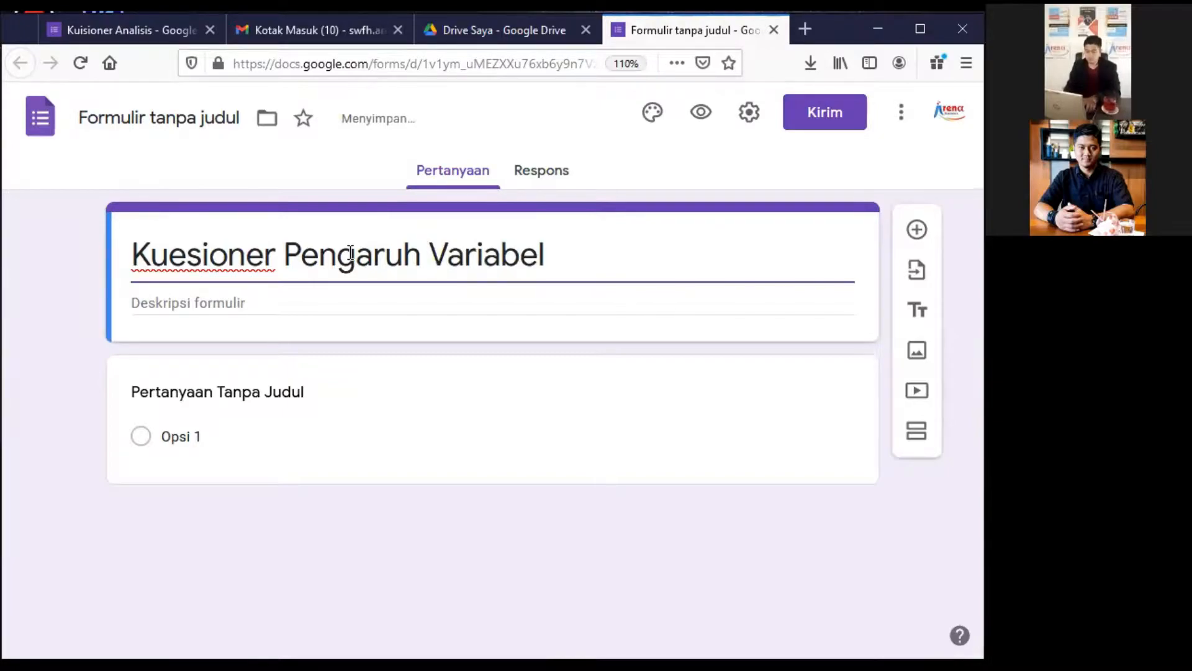
text( Motivasi )
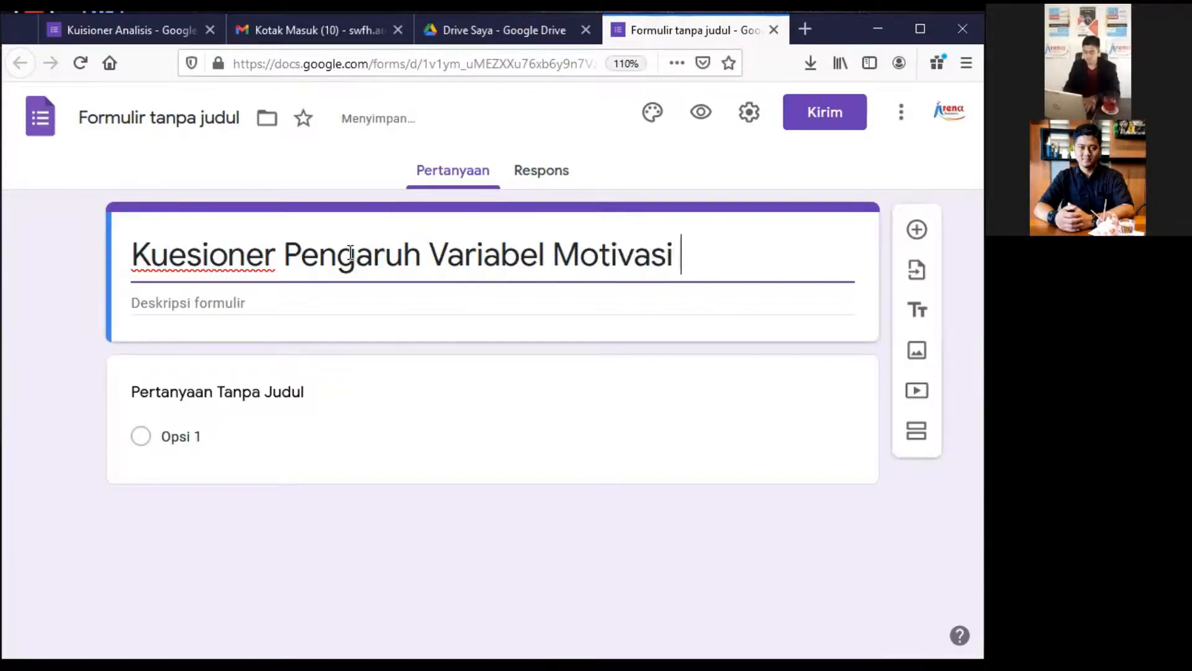
text(terhadap Ki)
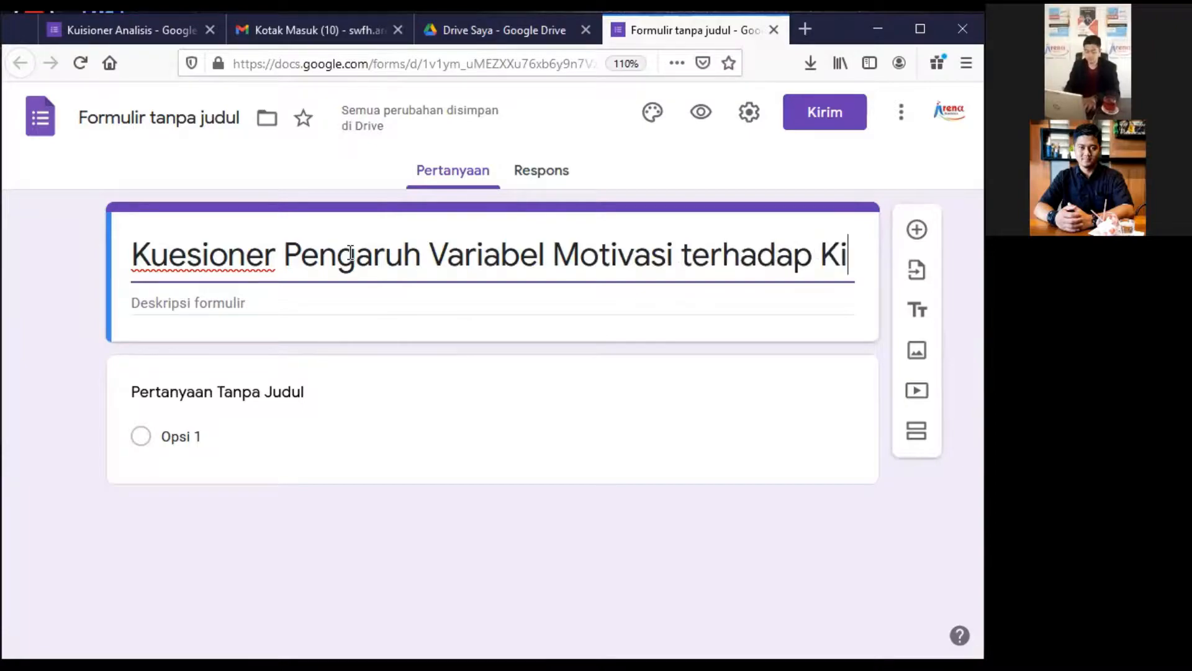
text(nerja)
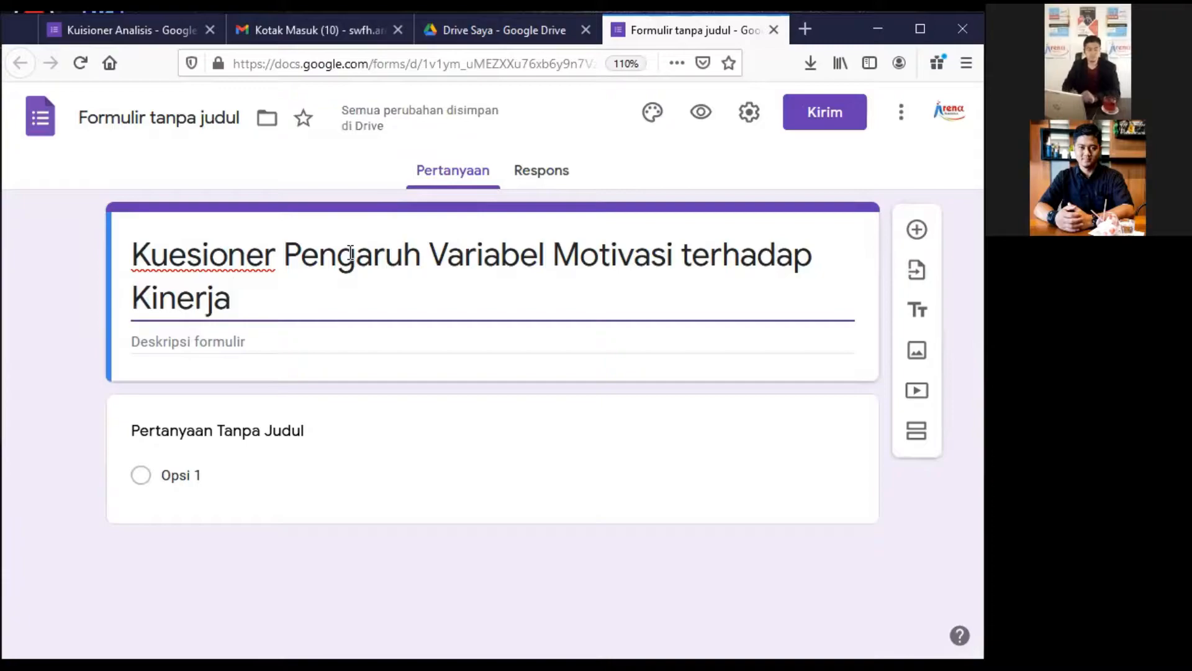
click(197, 348)
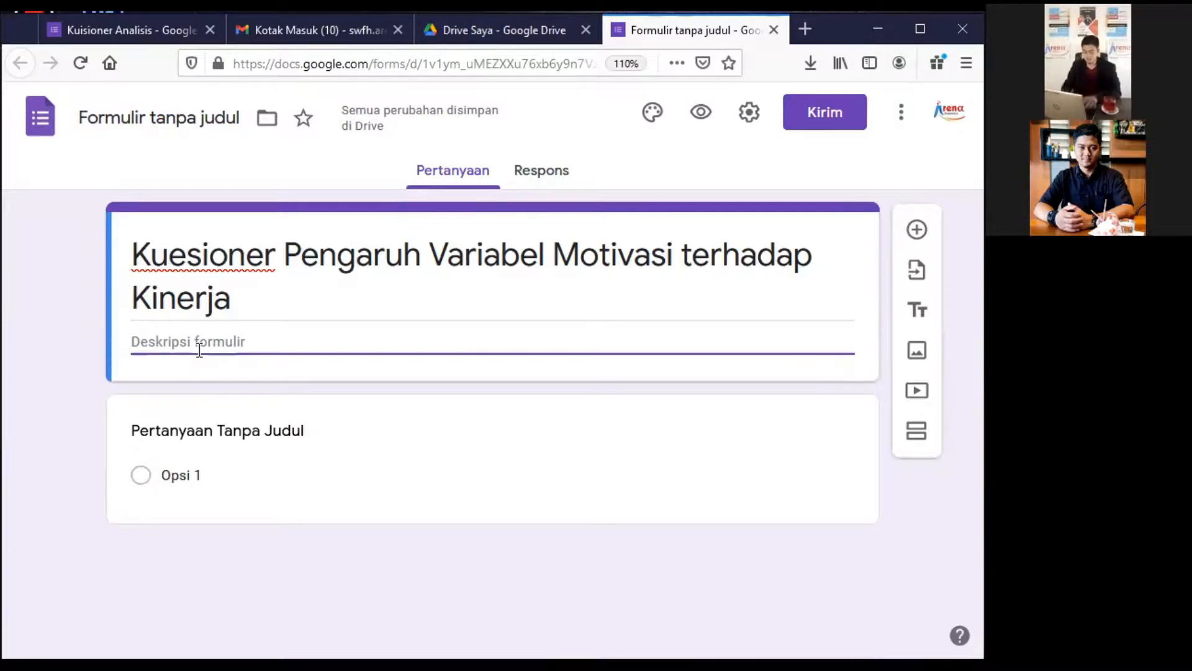
text(Mohon bantuan Bapak/Ibu untuk mengisikan kuesioner berikut :)
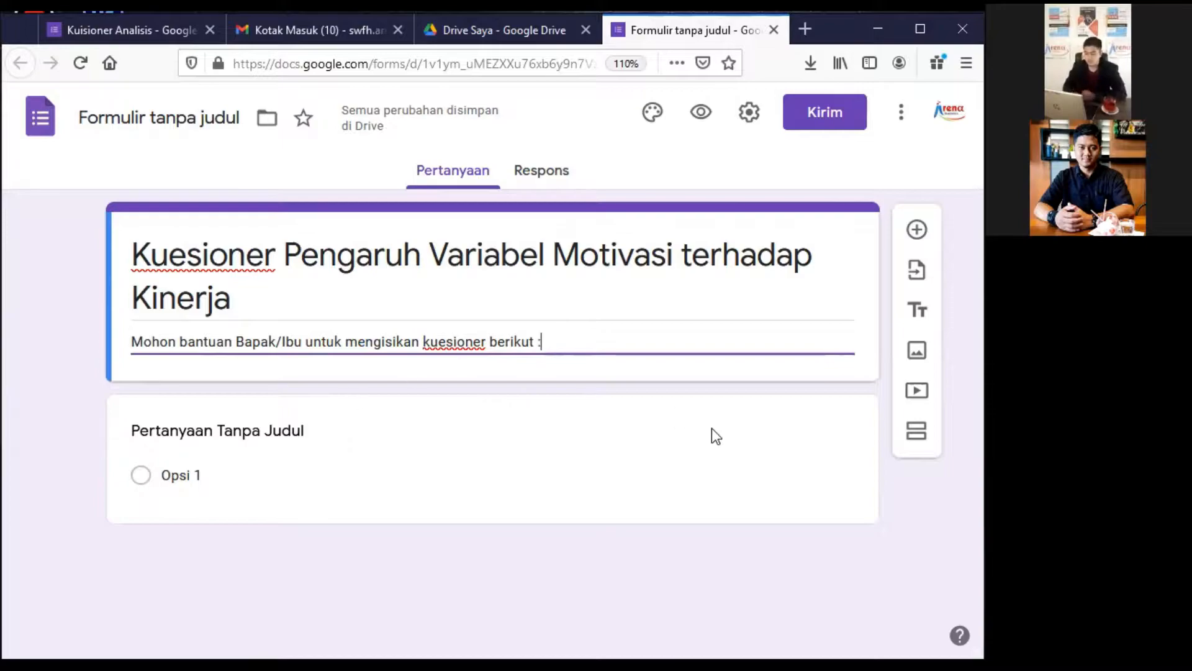
Add a title block below the form header and name it "A. Identitas Responden".
click(921, 323)
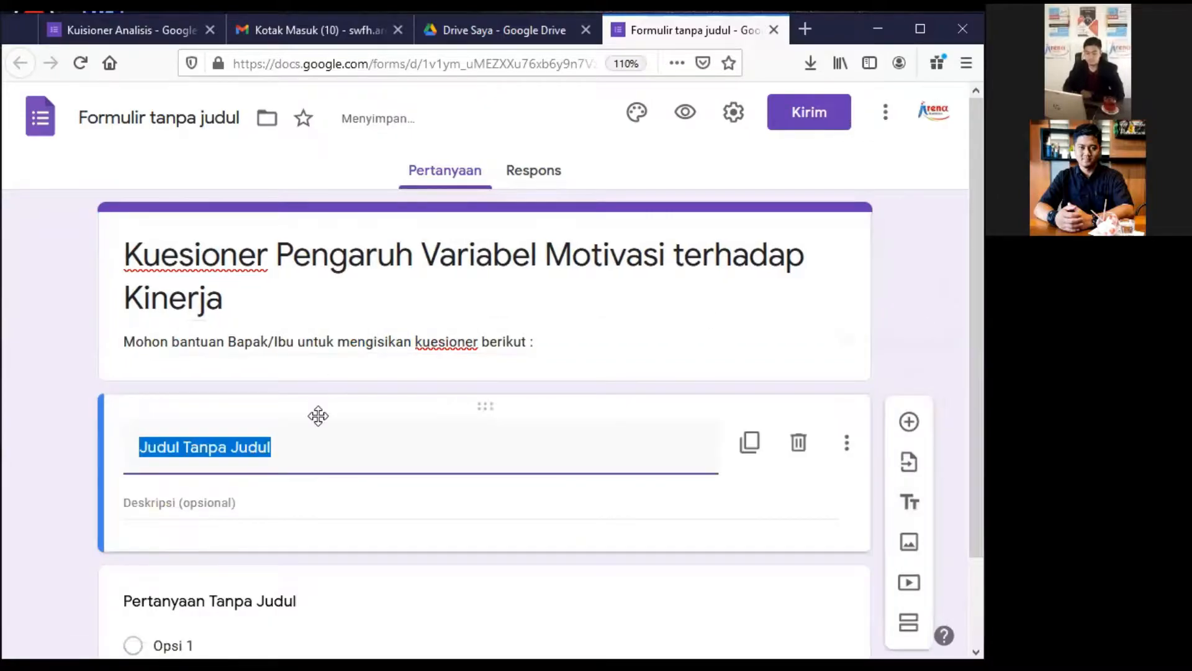
text(A)
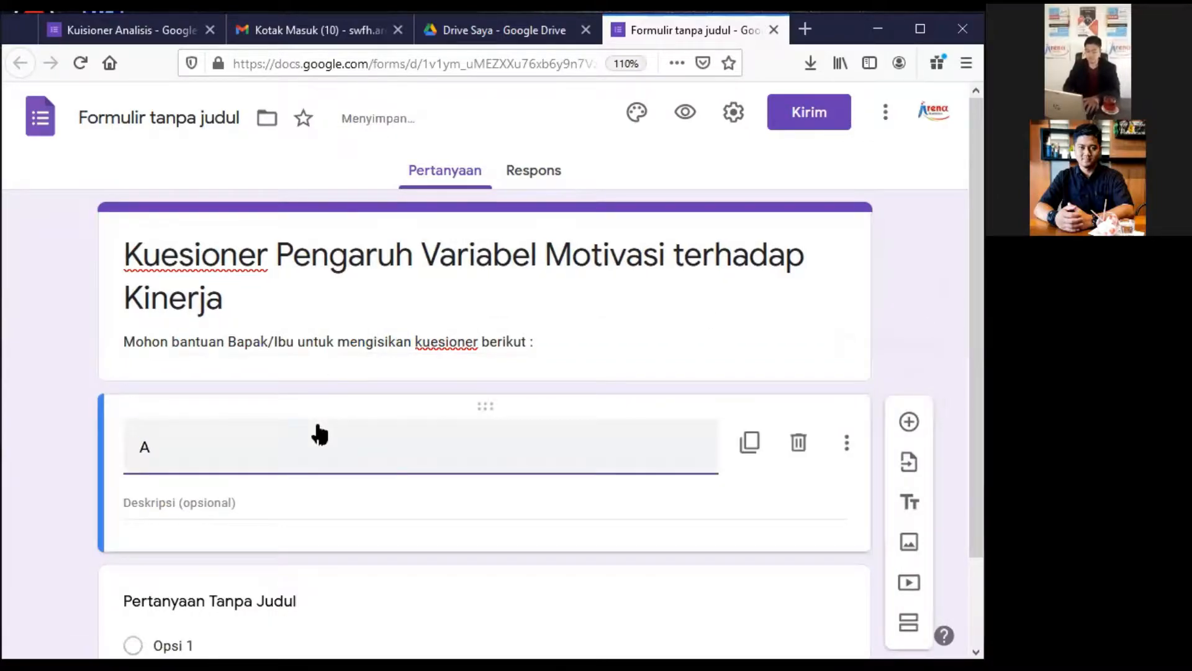
text(. Identitas R)
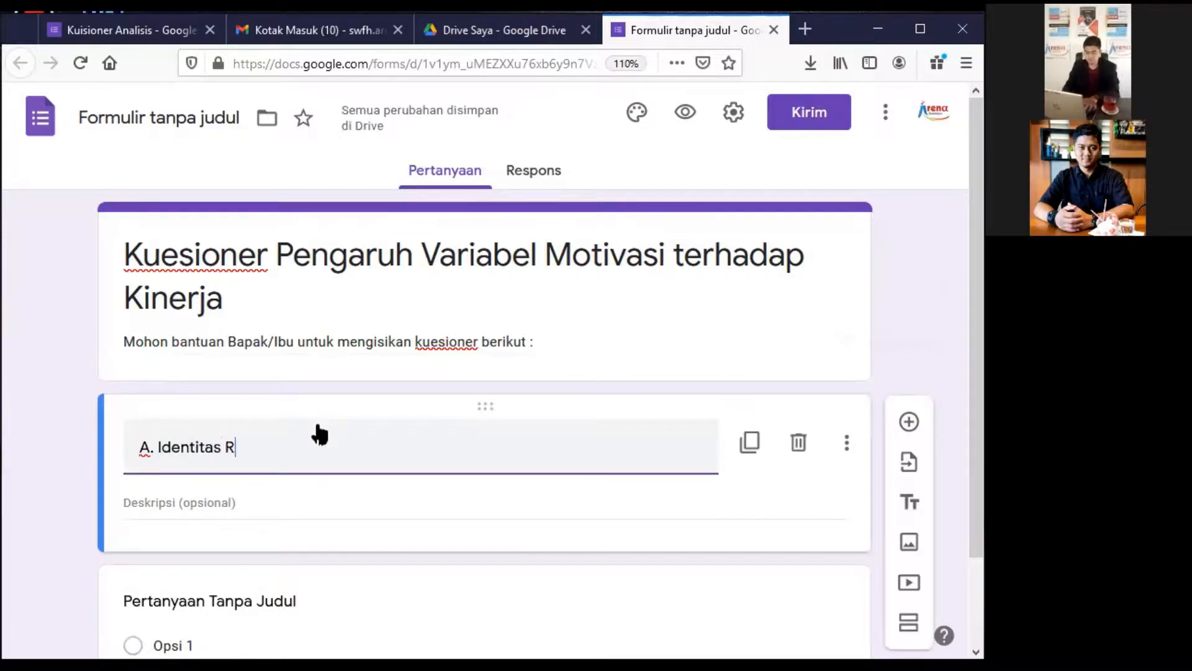
text(esponden)
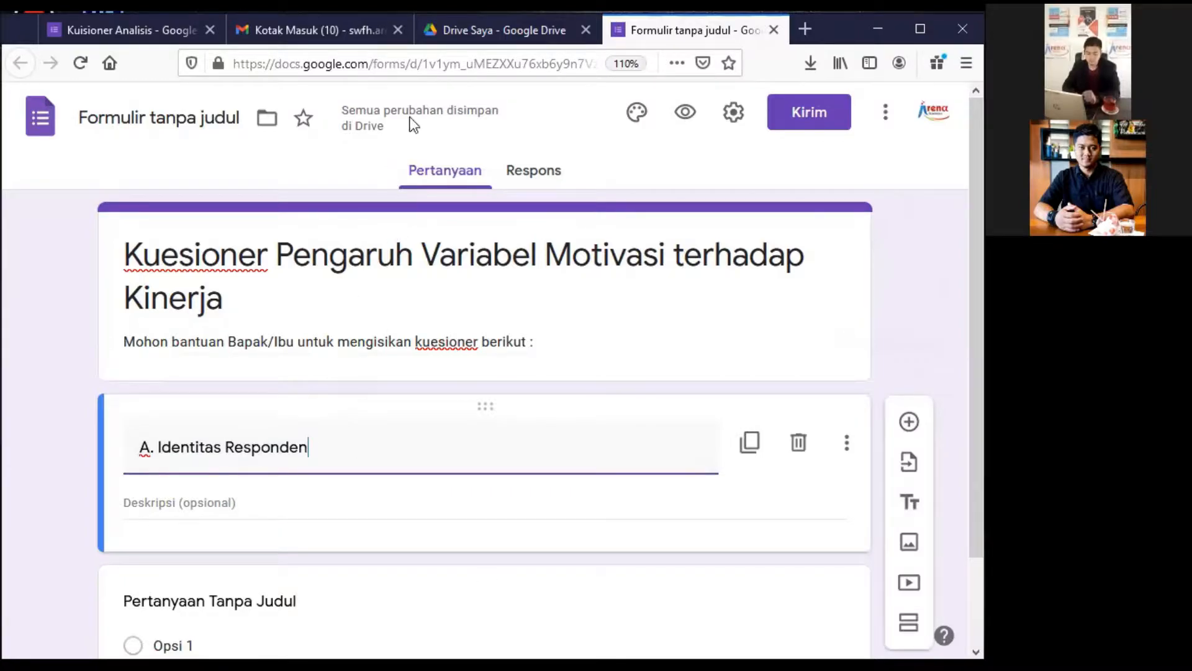
Change the untitled multiple-choice question to "Jenis Kelamin Anda" with the options "Pria" and "Wanita".
scroll(373, 472, down, 3)
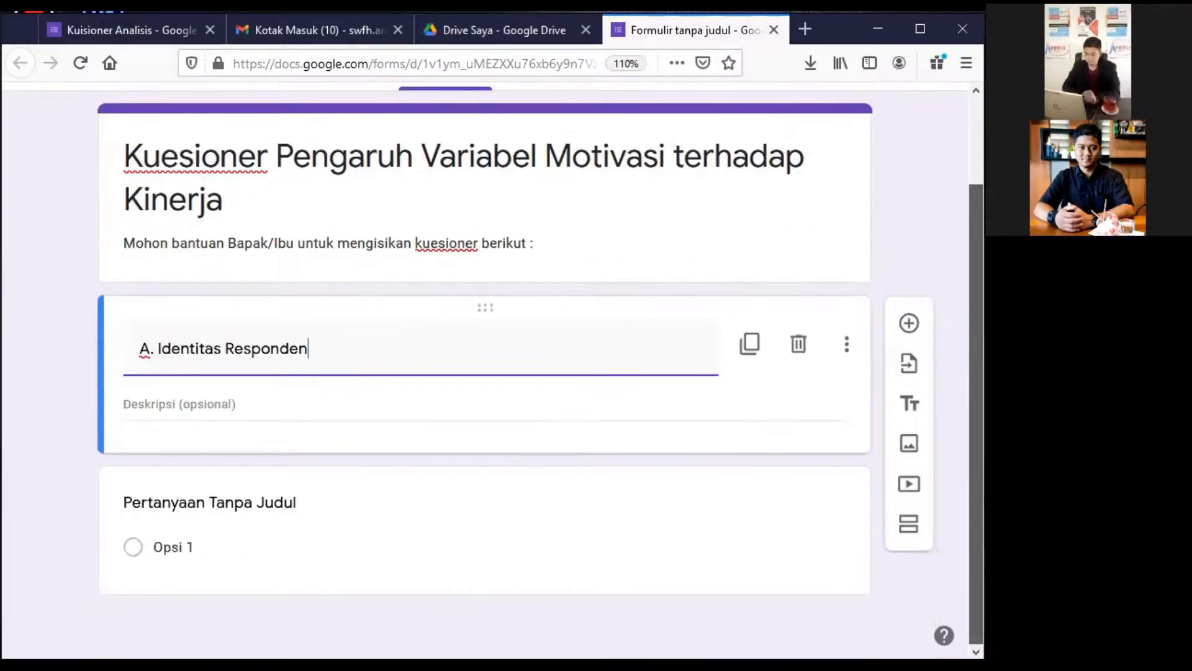
click(259, 504)
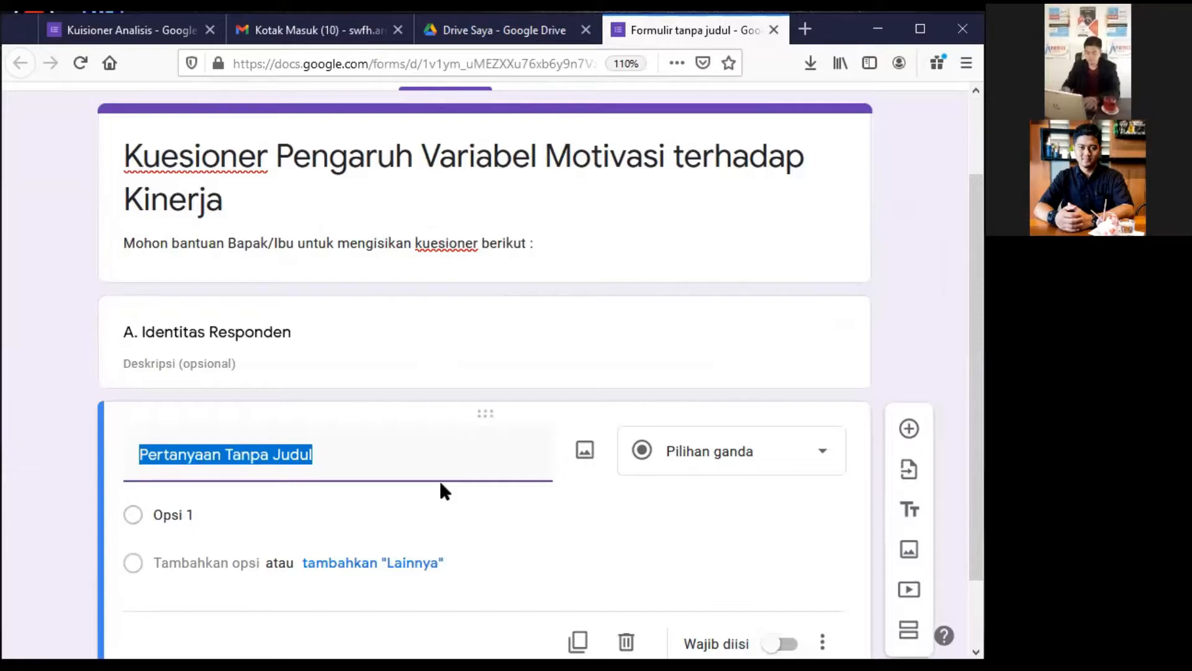
text(Je)
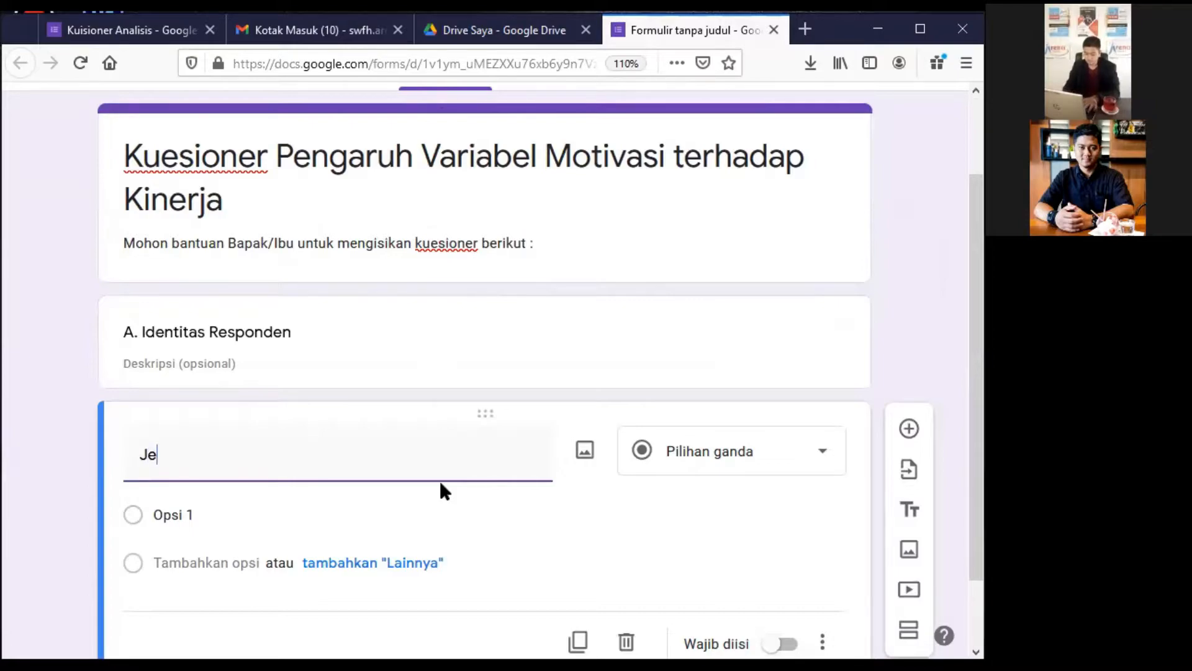
text(nis Kelamin Anda)
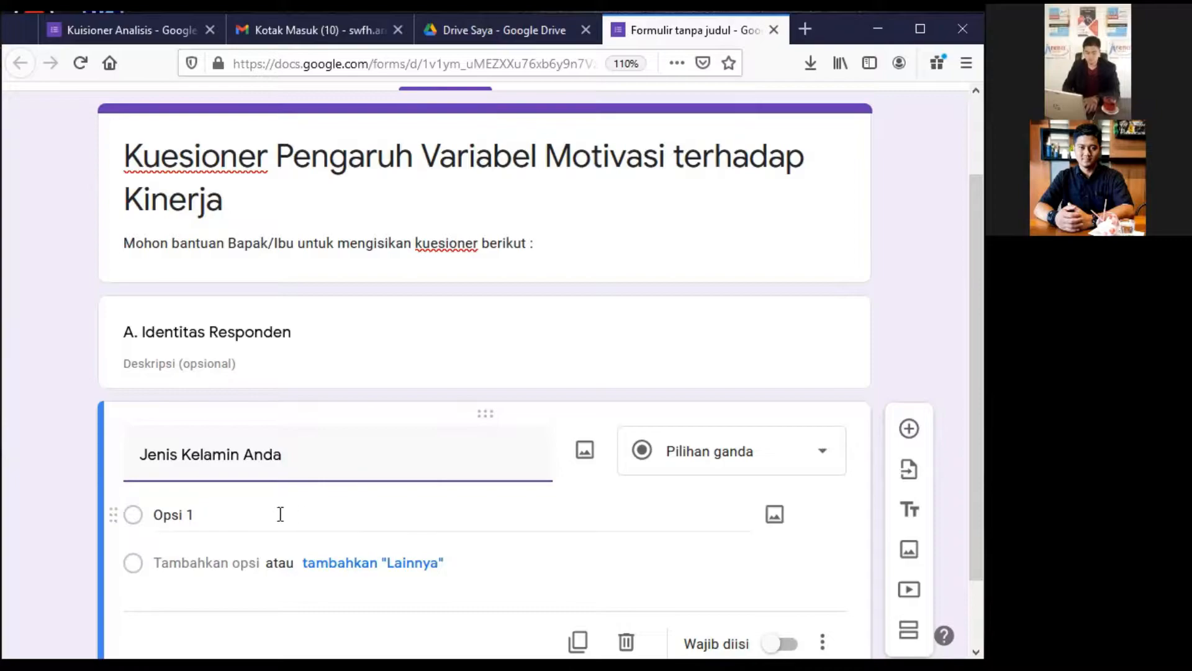
click(258, 519)
text(Pria)
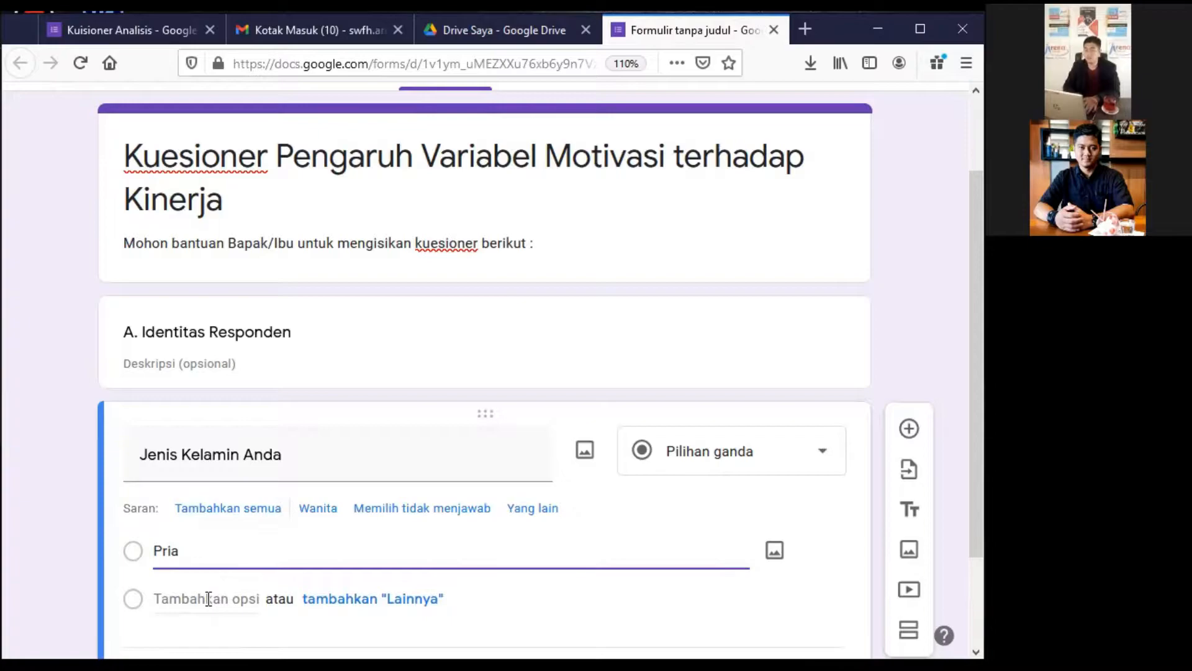
click(208, 598)
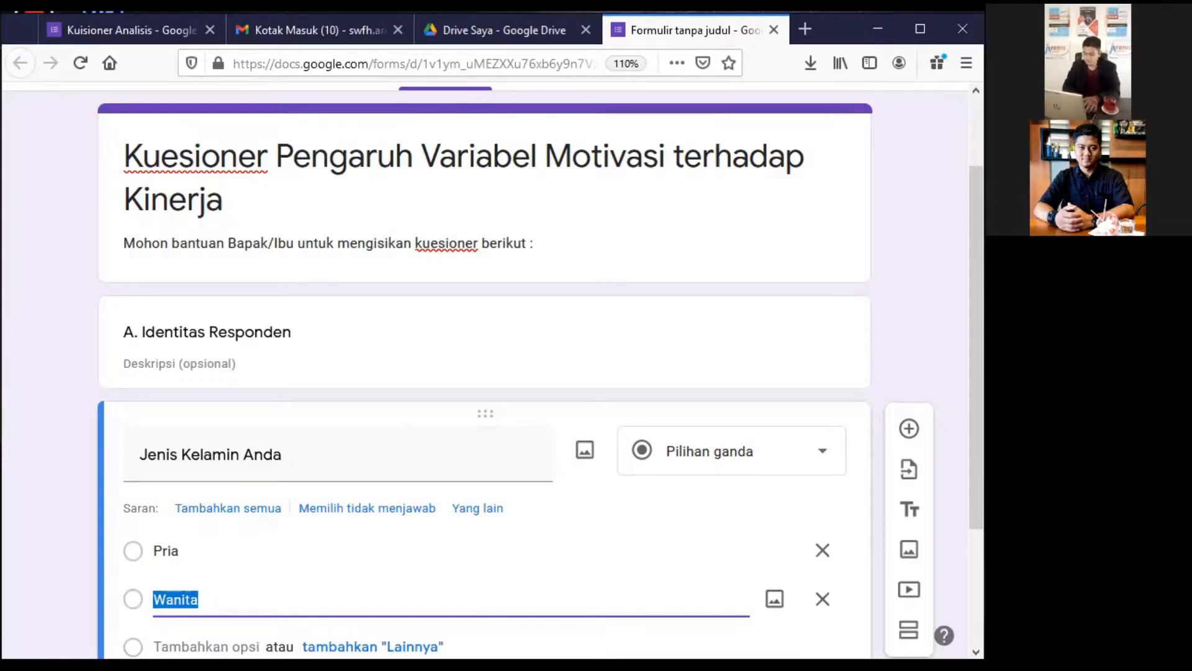
Add the question "Berapa Usia Anda?" below the gender question and set its answer type to "Jawaban singkat".
scroll(484, 372, down, 3)
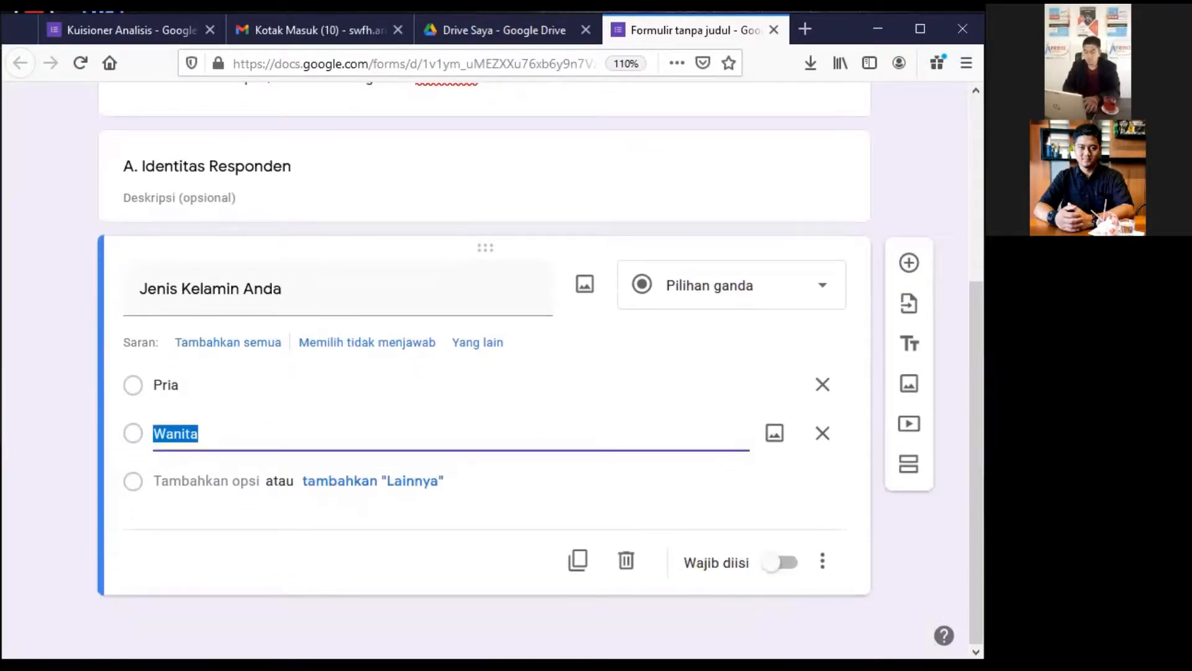
click(907, 272)
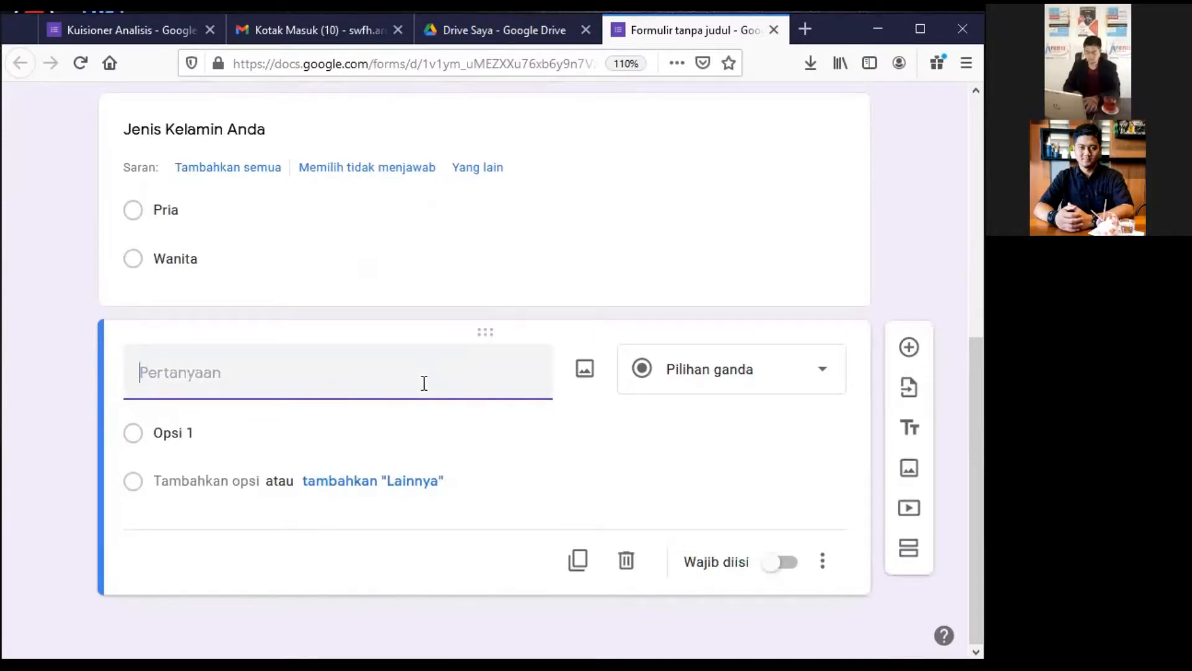
text(B)
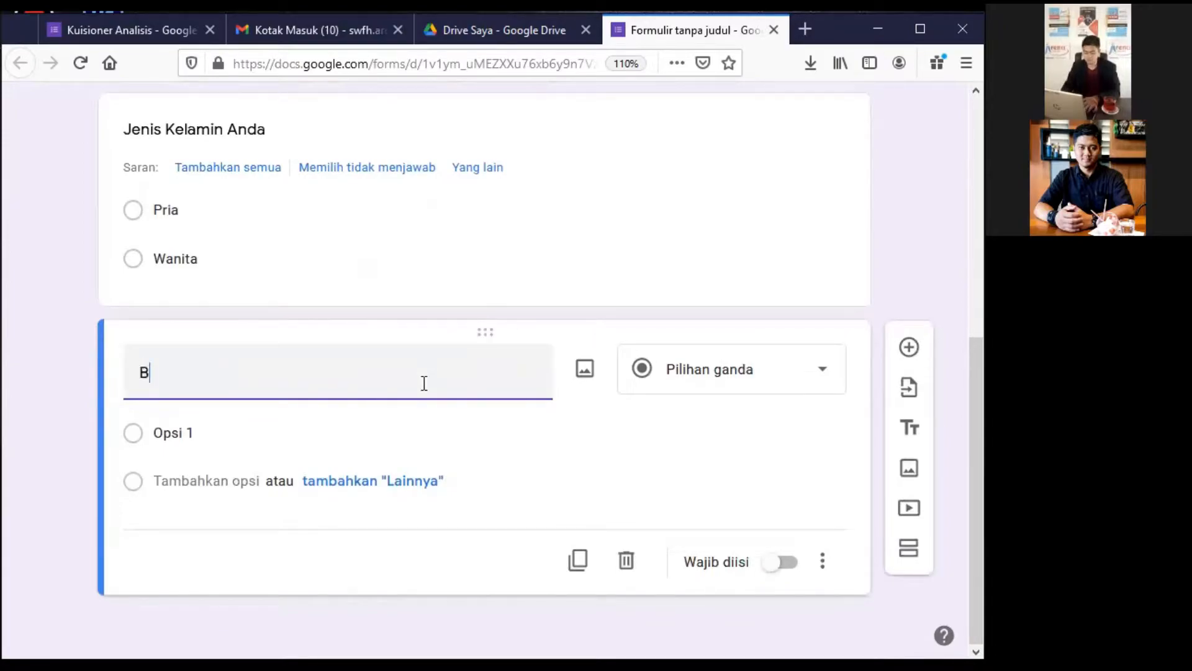
text(erapa Usia Anda?)
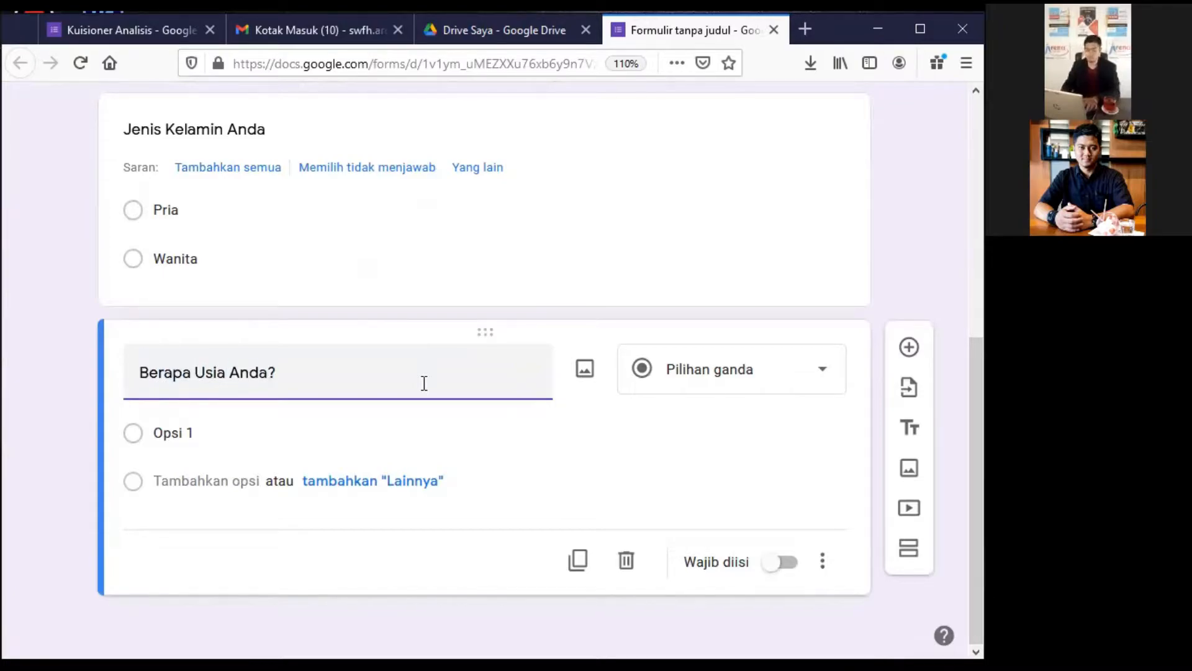
click(274, 434)
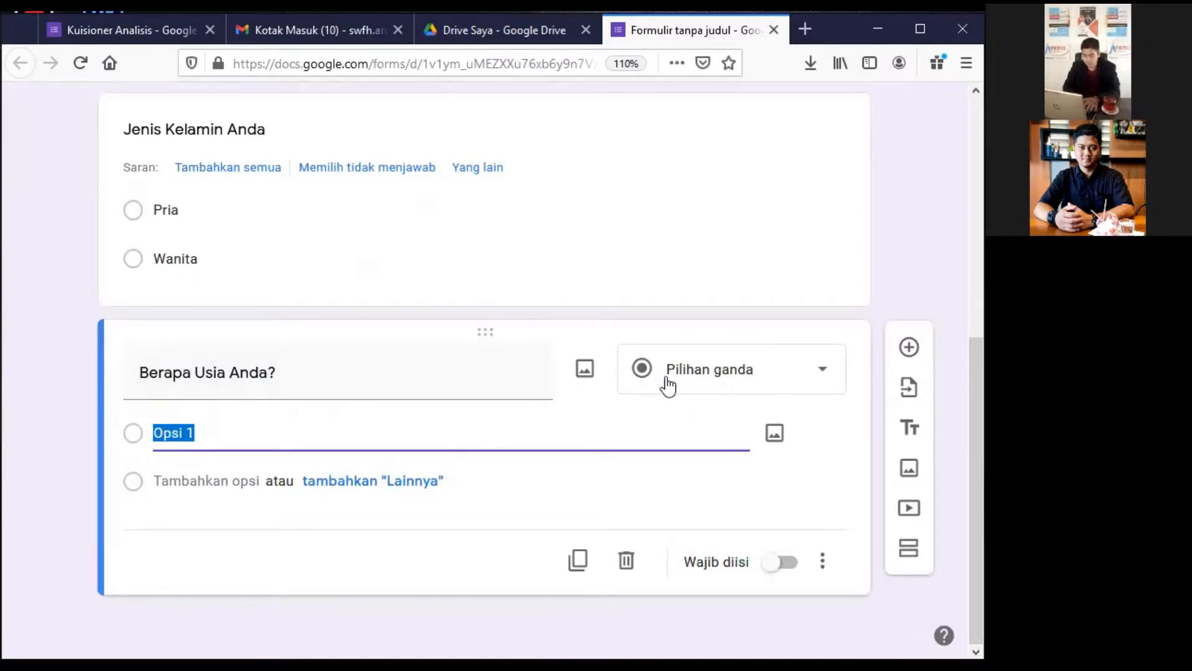
click(737, 383)
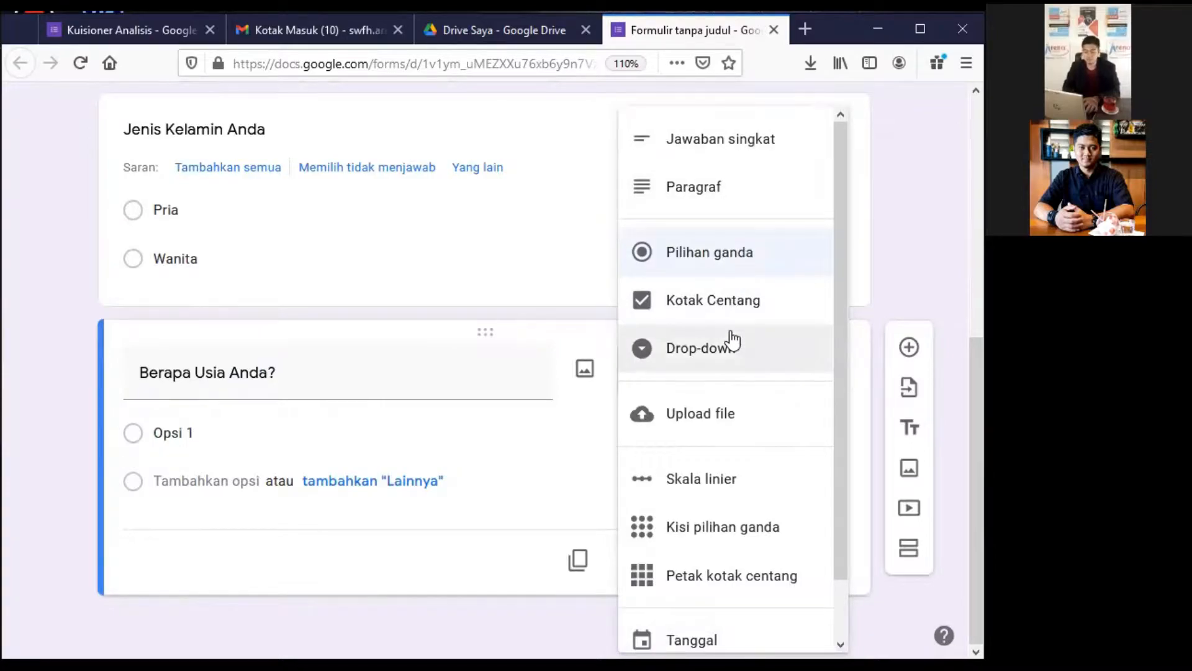
click(723, 144)
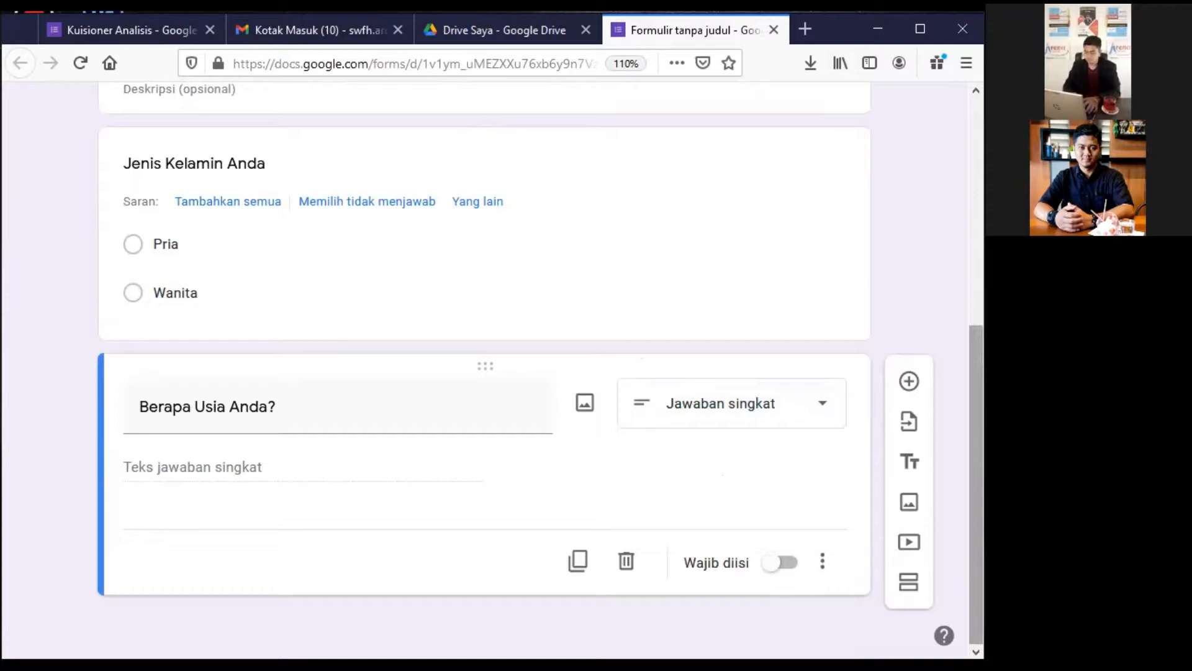
Add the question "Pendidikan terakhir Anda?" below the age question and set its answer type to "Kotak Centang".
click(909, 381)
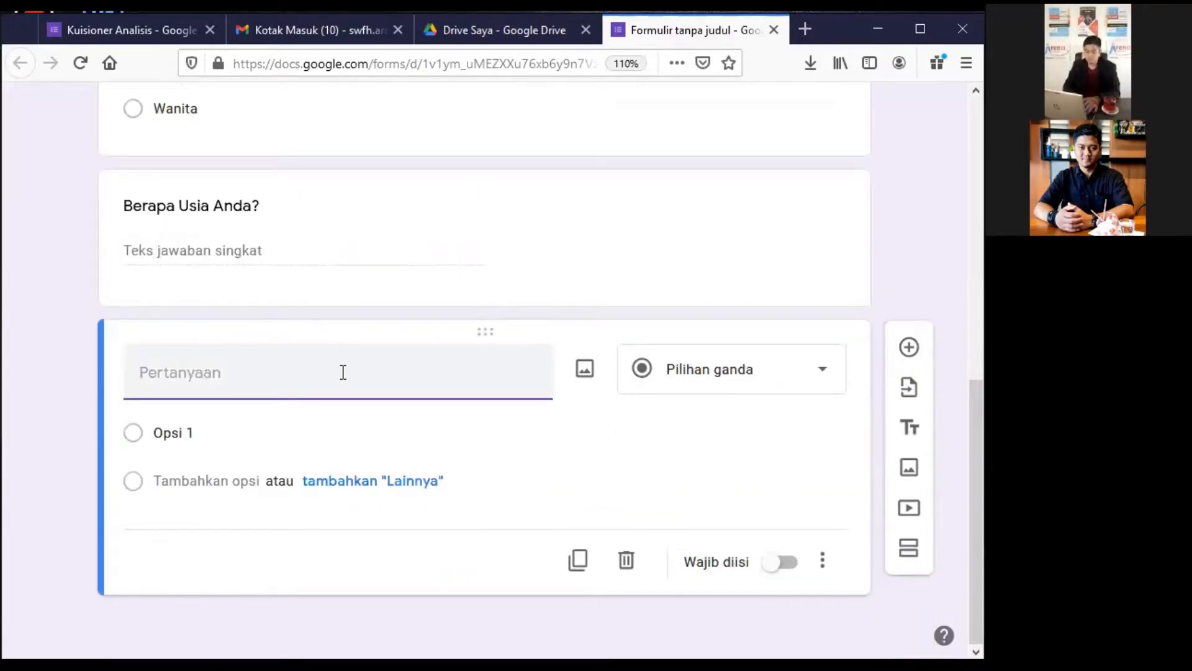
text(Pendidikan )
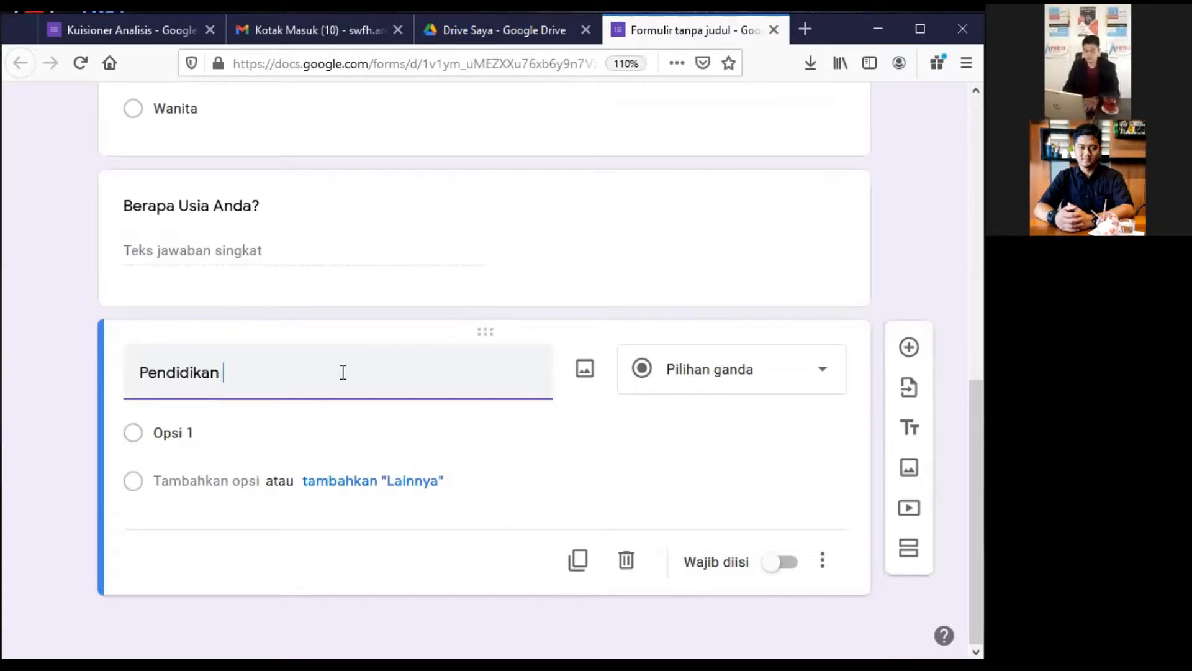
text(terakhir Anda?)
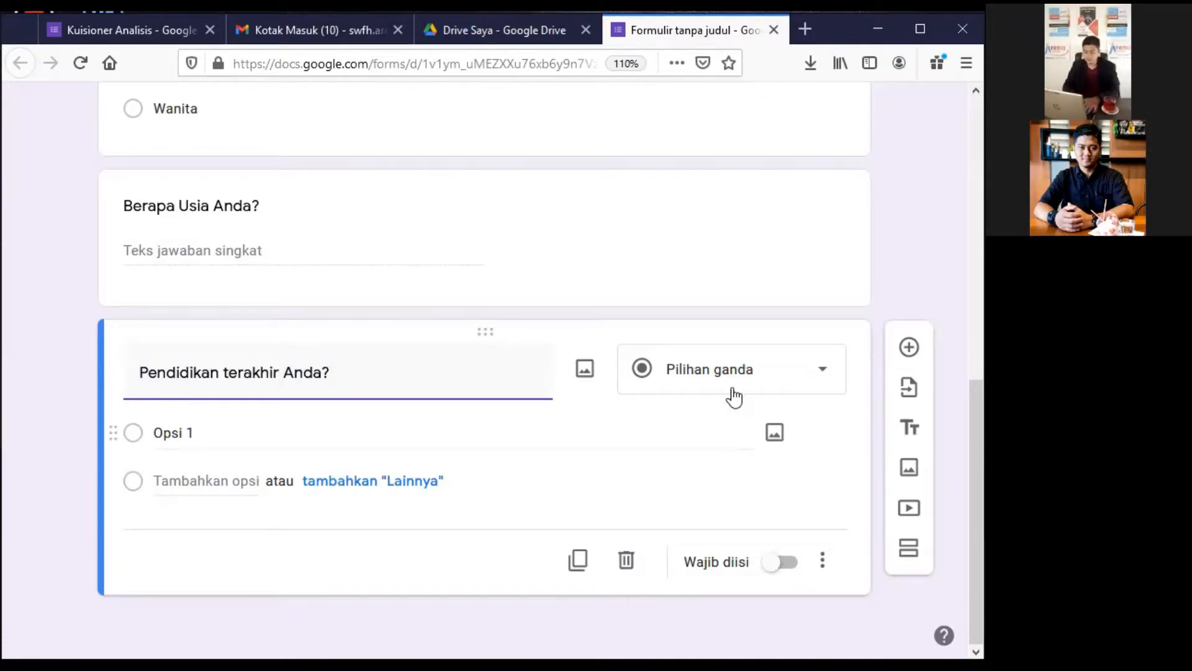
click(778, 372)
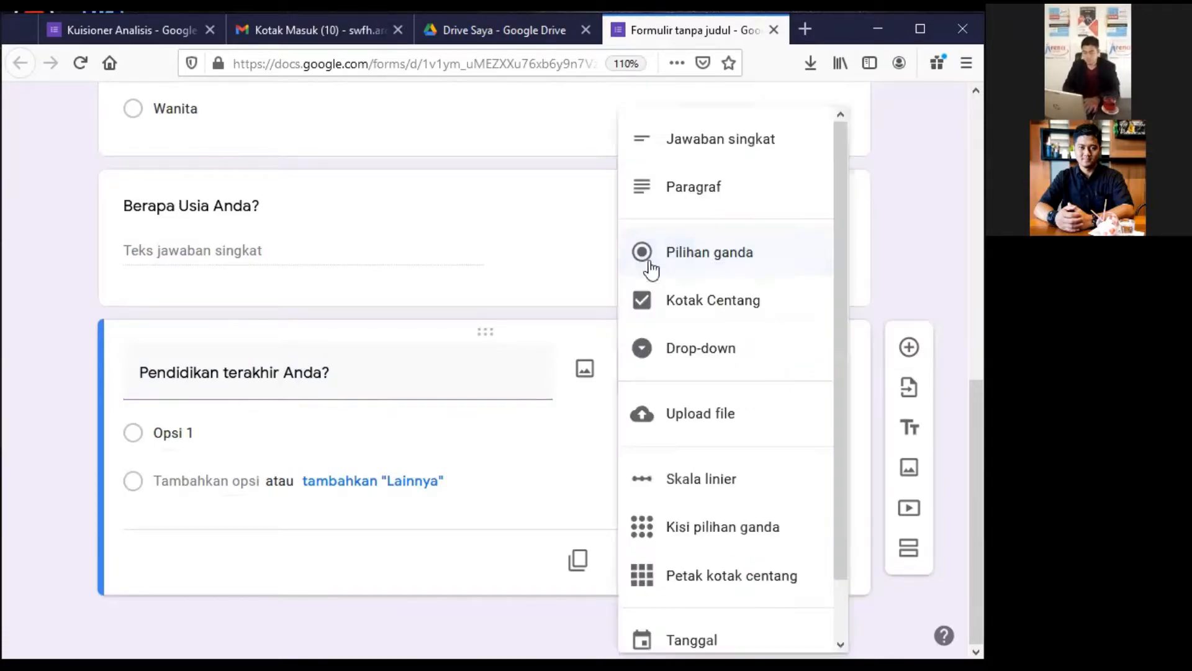
click(692, 317)
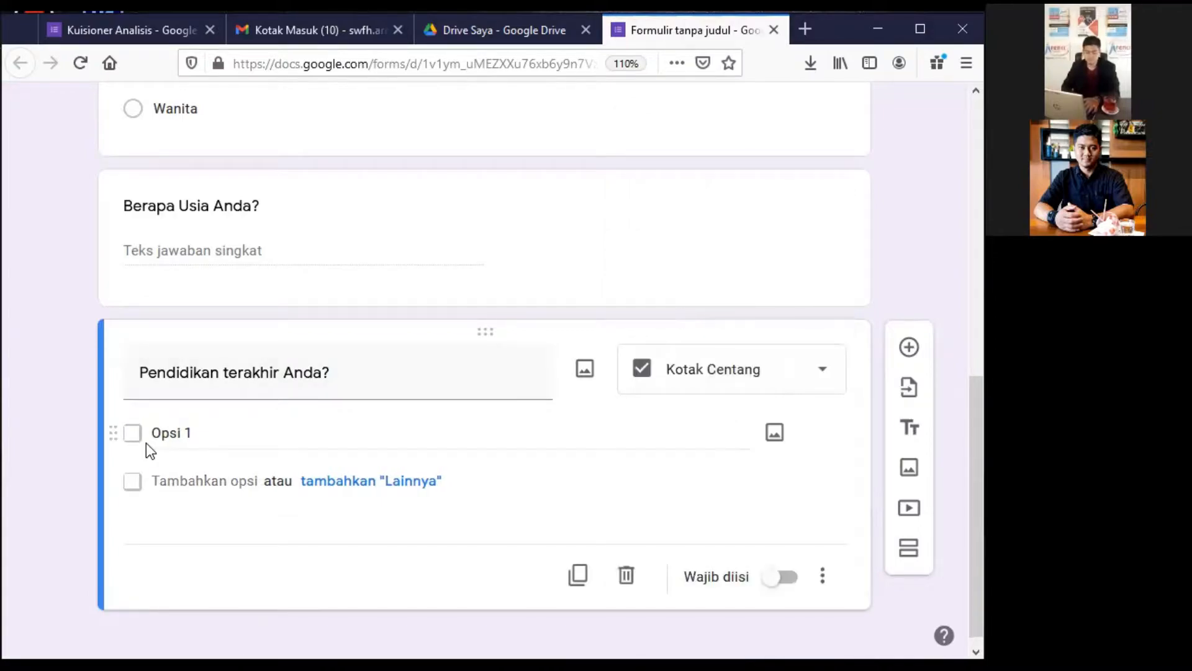
Enter "Diploma" and "Sarjana (S1)" as the first two options of the education question.
click(185, 431)
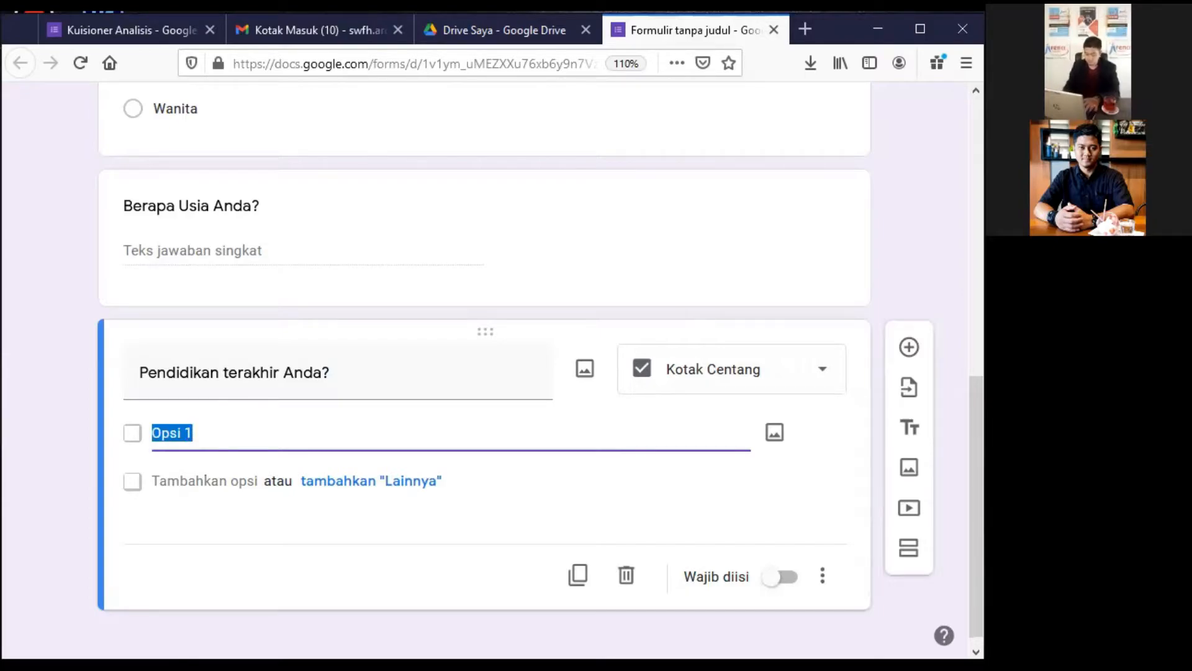
text(Diplonma)
key(BackSpace)
key(BackSpace)
key(BackSpace)
text(ma)
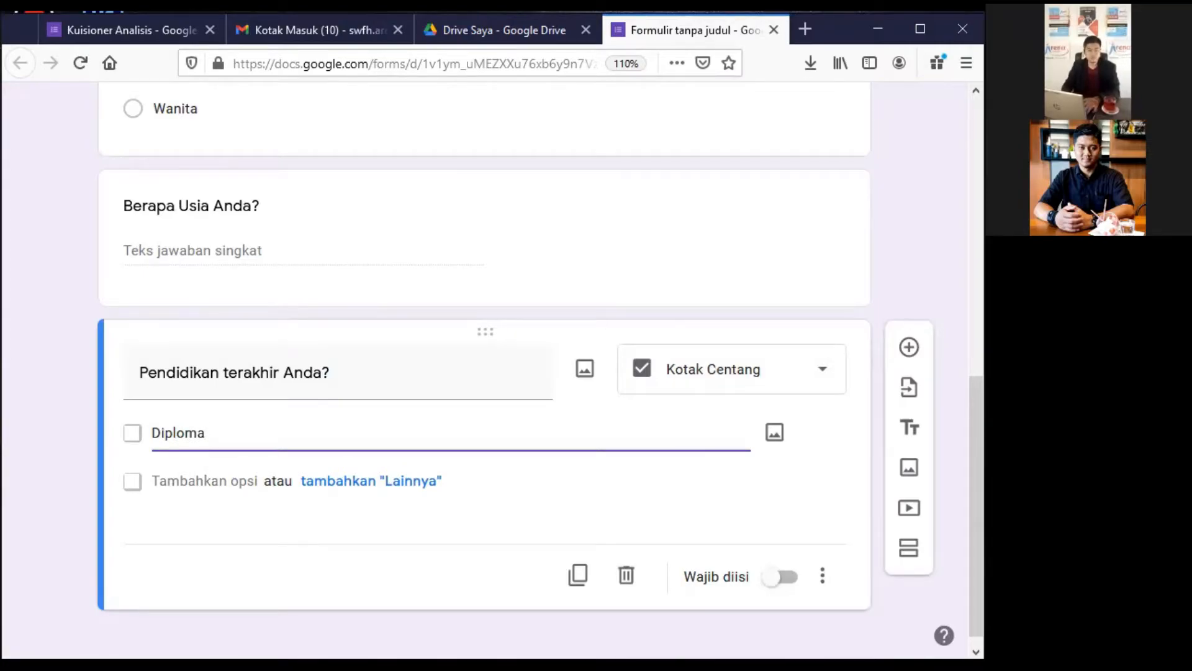
key(Return)
text(S)
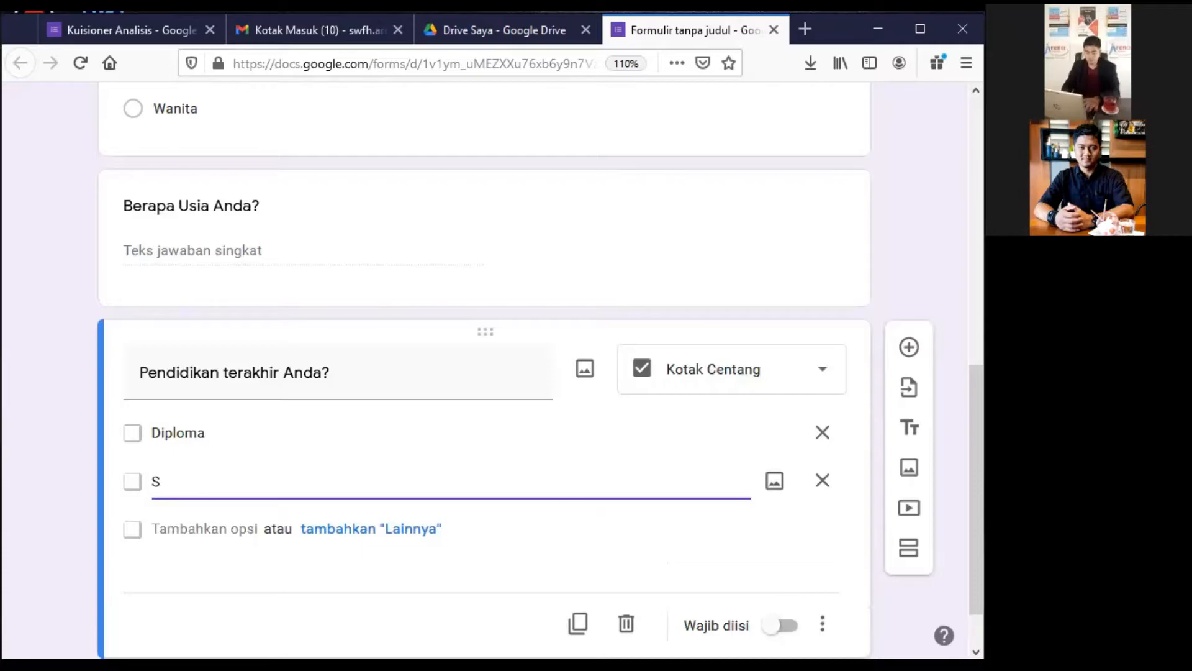
text(arjana (S1))
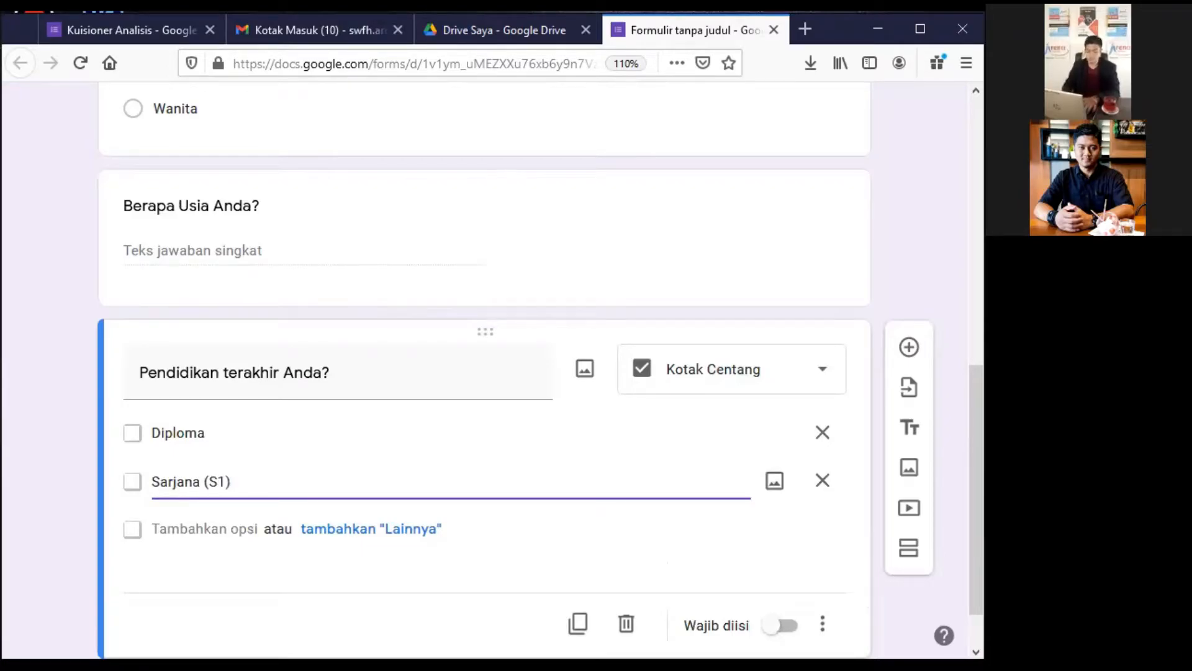
key(Return)
key(BackSpace)
key(BackSpace)
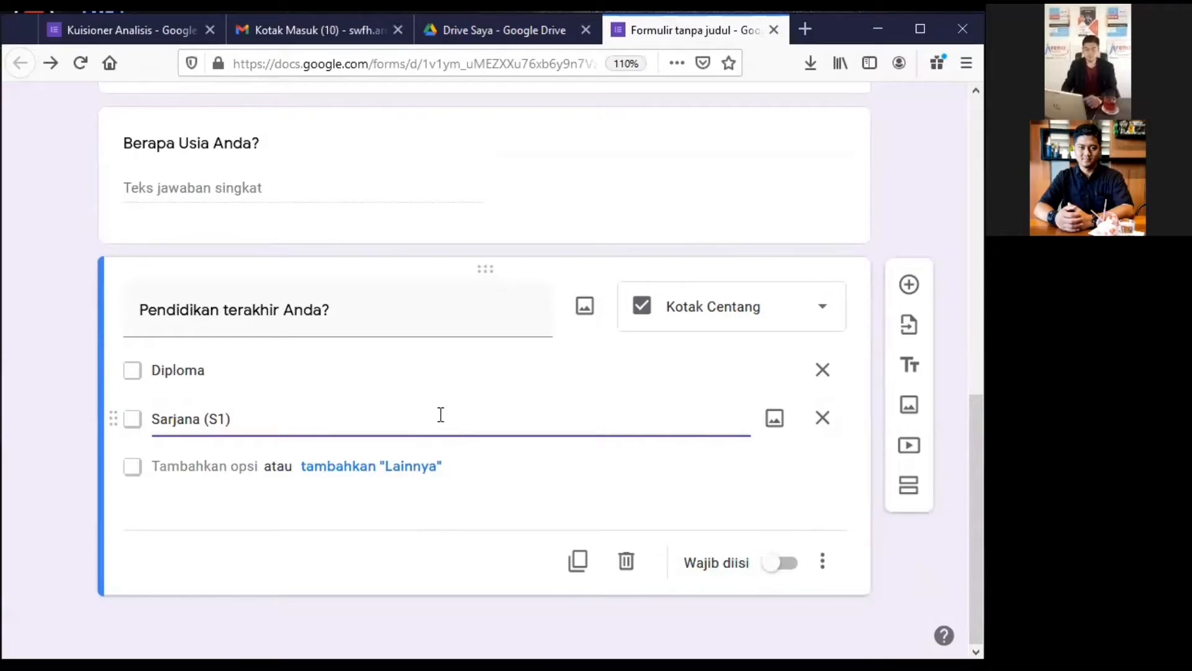
Add the options "Pasca Sarjana (S2)" and "Doctor (S3)" to the education question.
key(Return)
text(Pa)
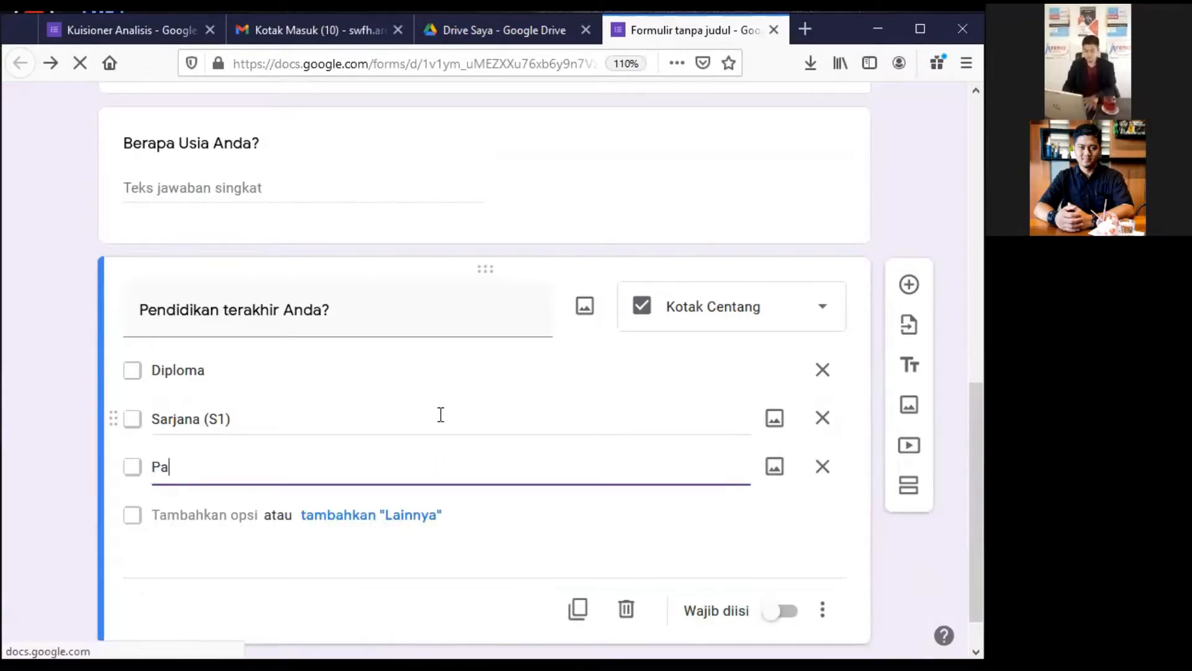
text(sca Sar)
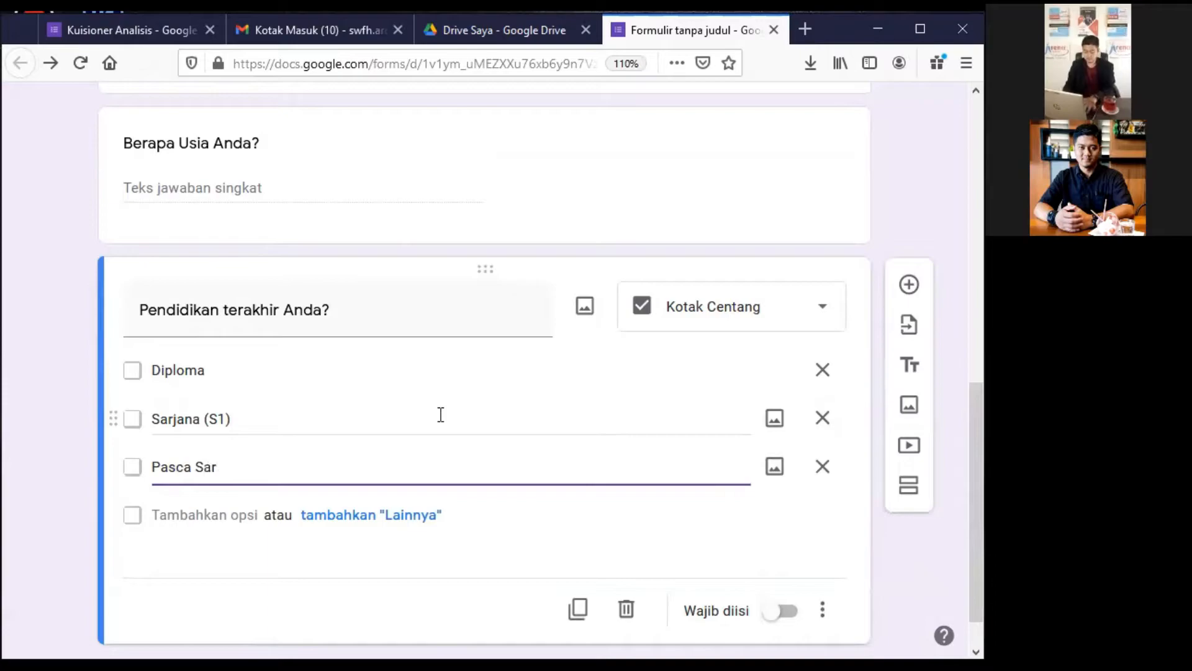
text(jana (S2))
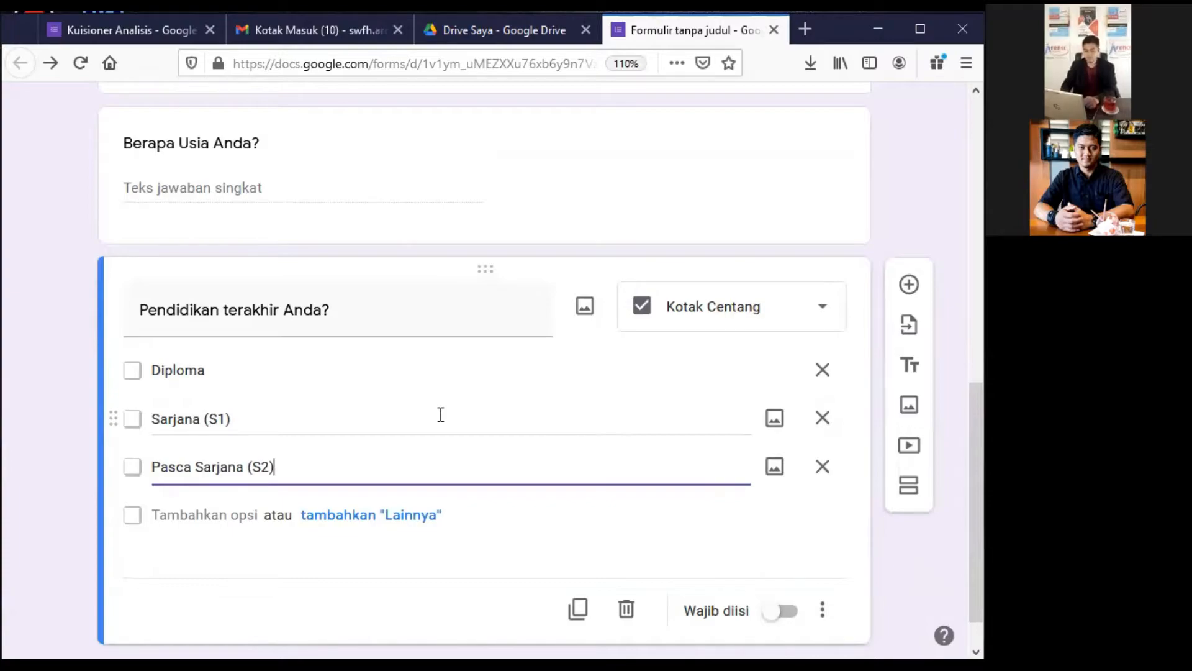
key(Return)
text(Do)
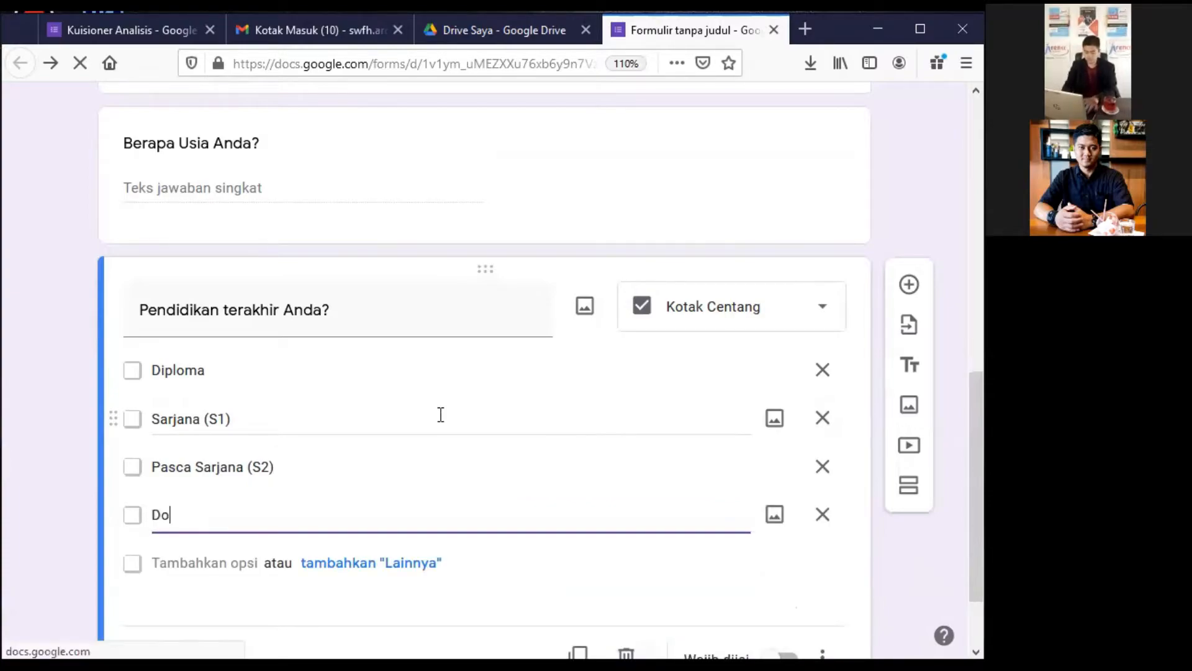
text(ctor (S3))
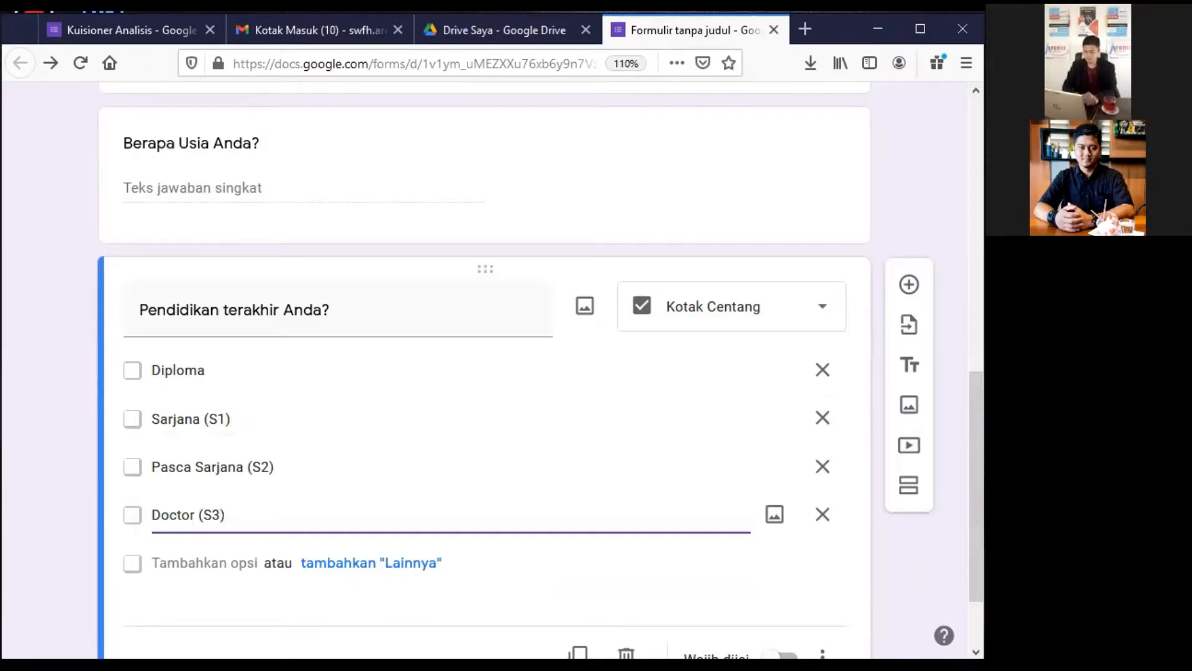
Add a new section after the education question and title it "B. Variabel Motivasi".
scroll(485, 373, down, 3)
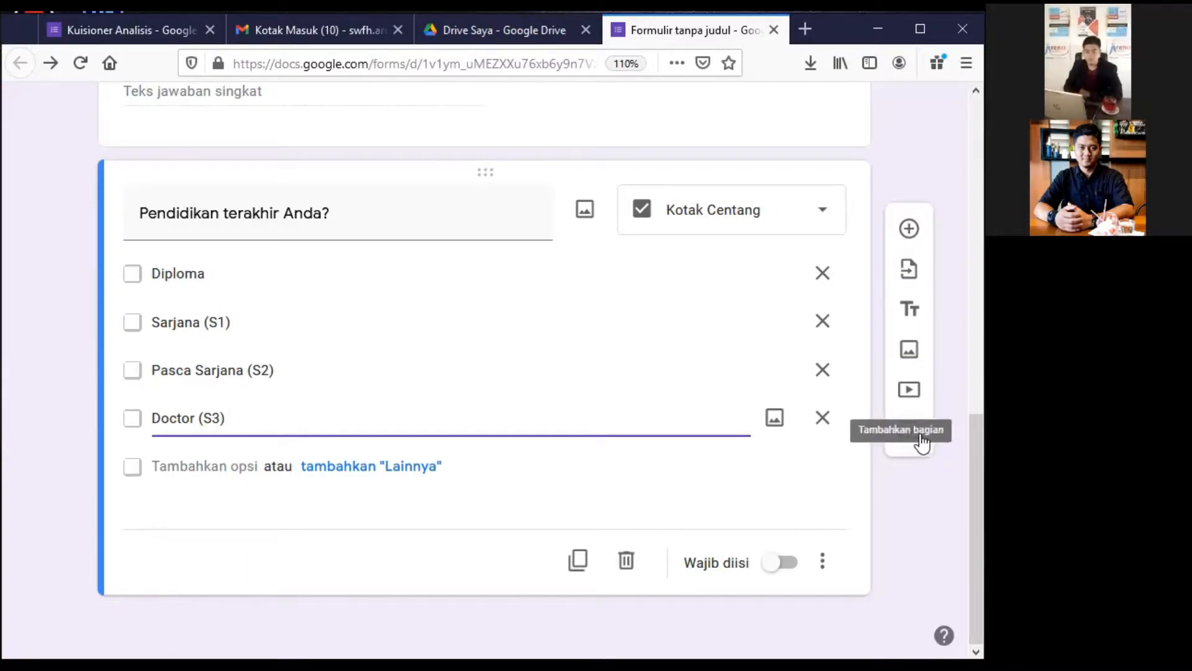
click(906, 435)
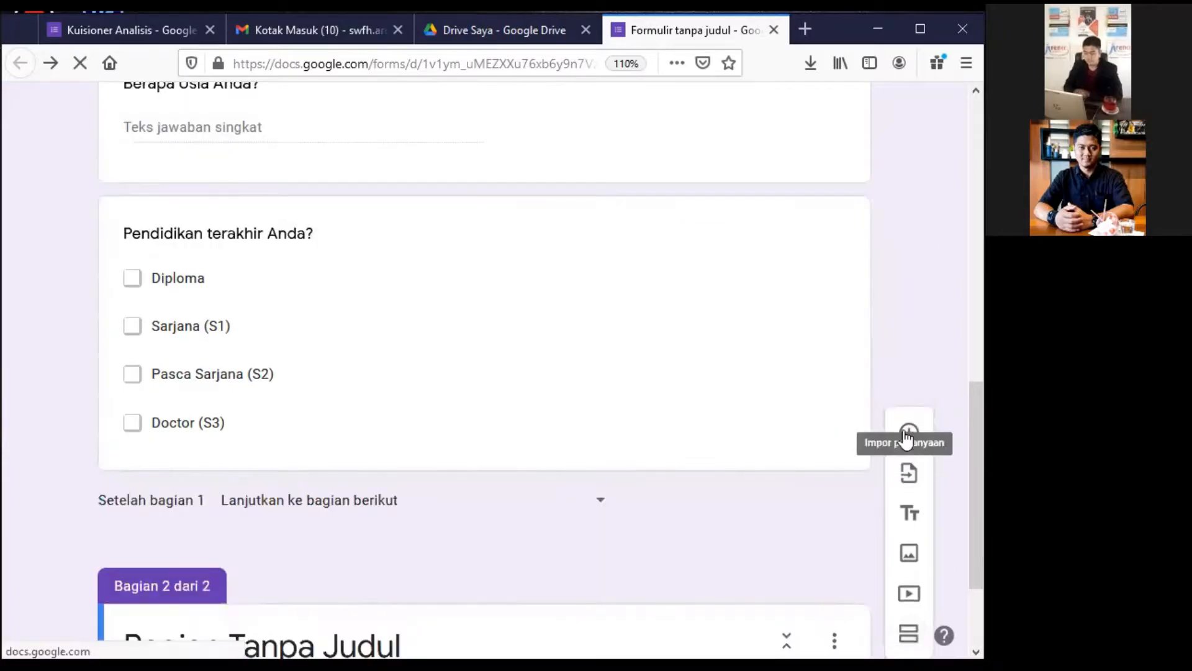
scroll(392, 494, down, 3)
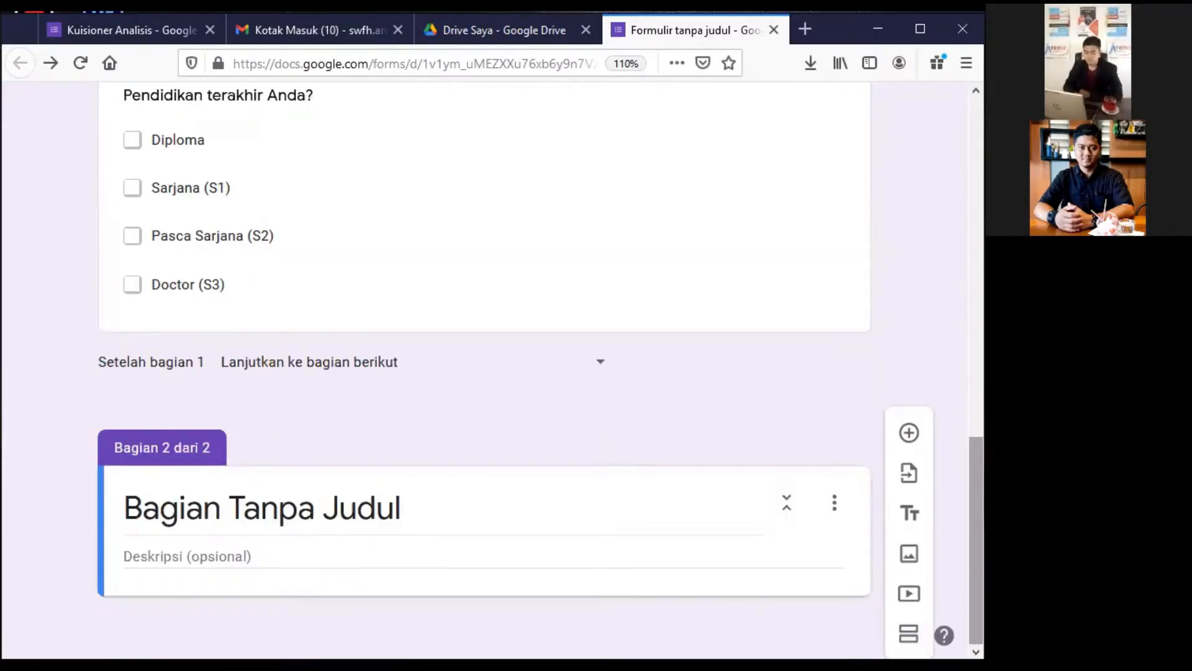
click(378, 495)
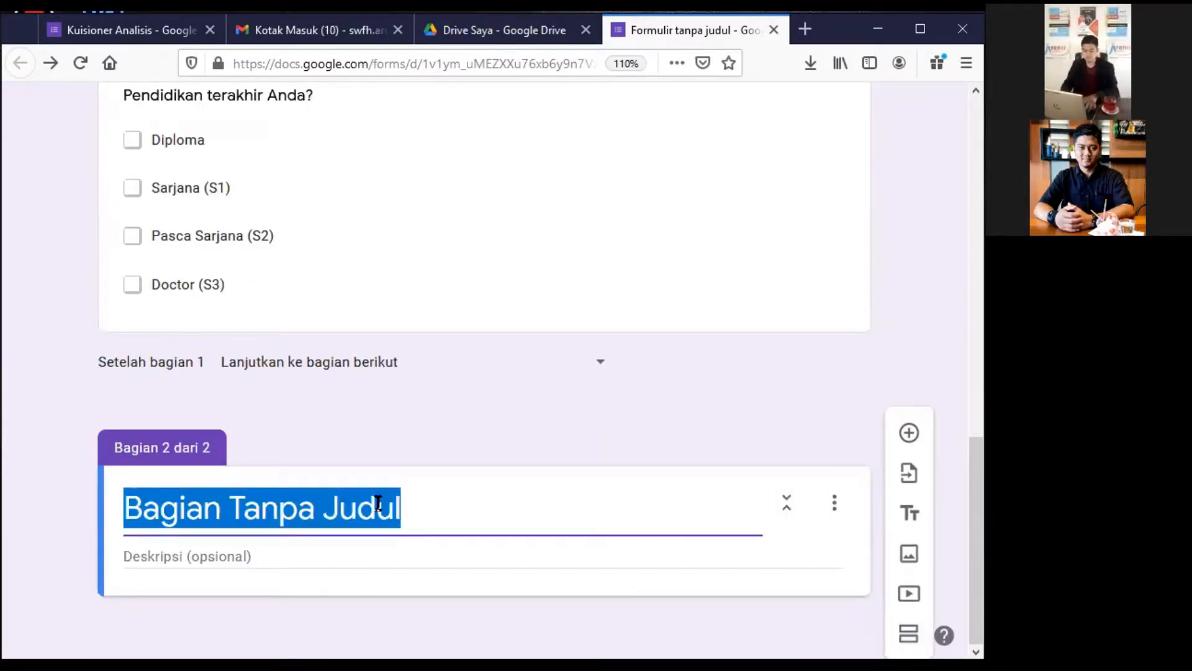
text(B)
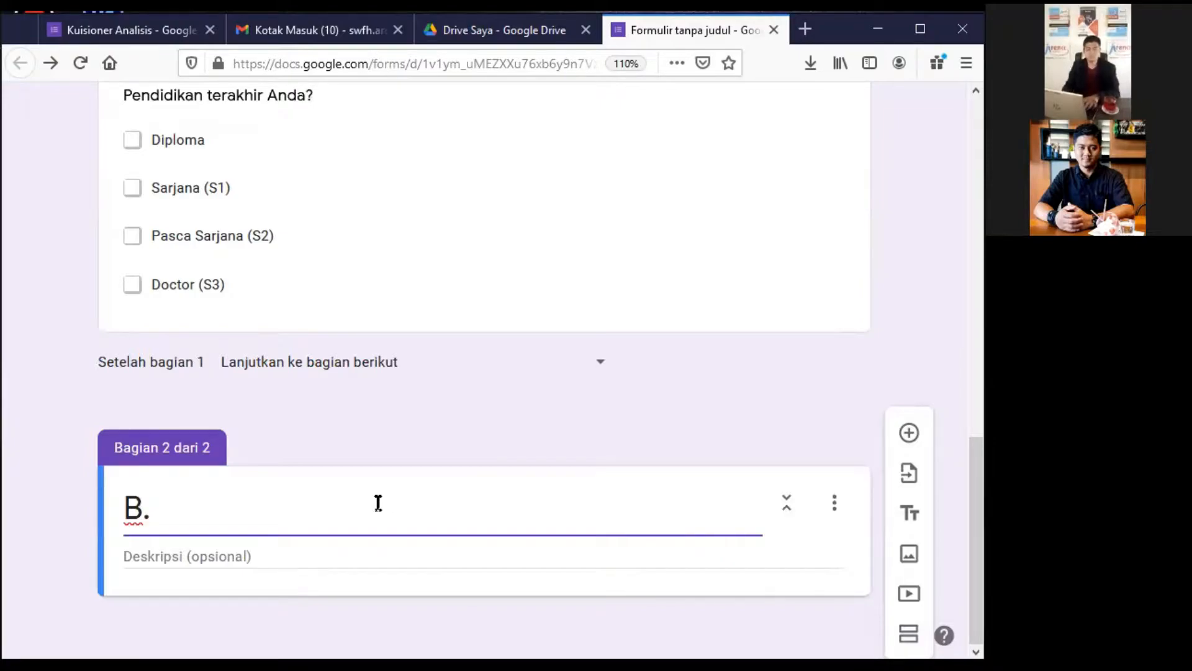
text(. Variabel Motivasi)
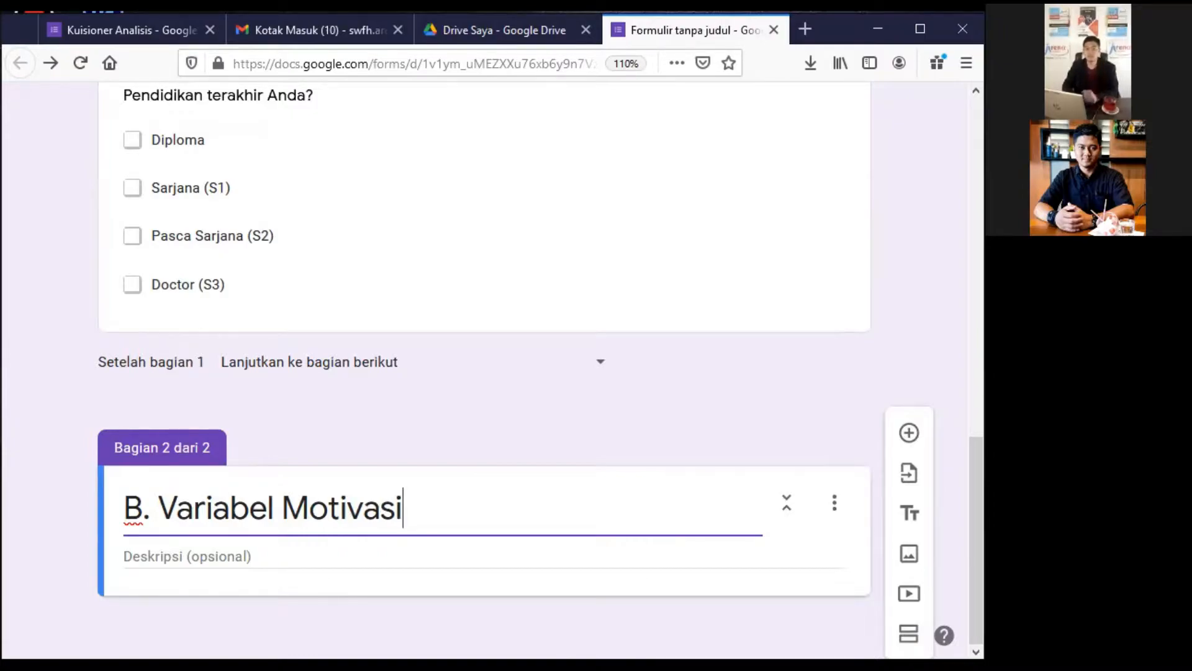
Add the question "Saya bekerja untuk menghidupi keluarga" to the motivation section.
click(907, 435)
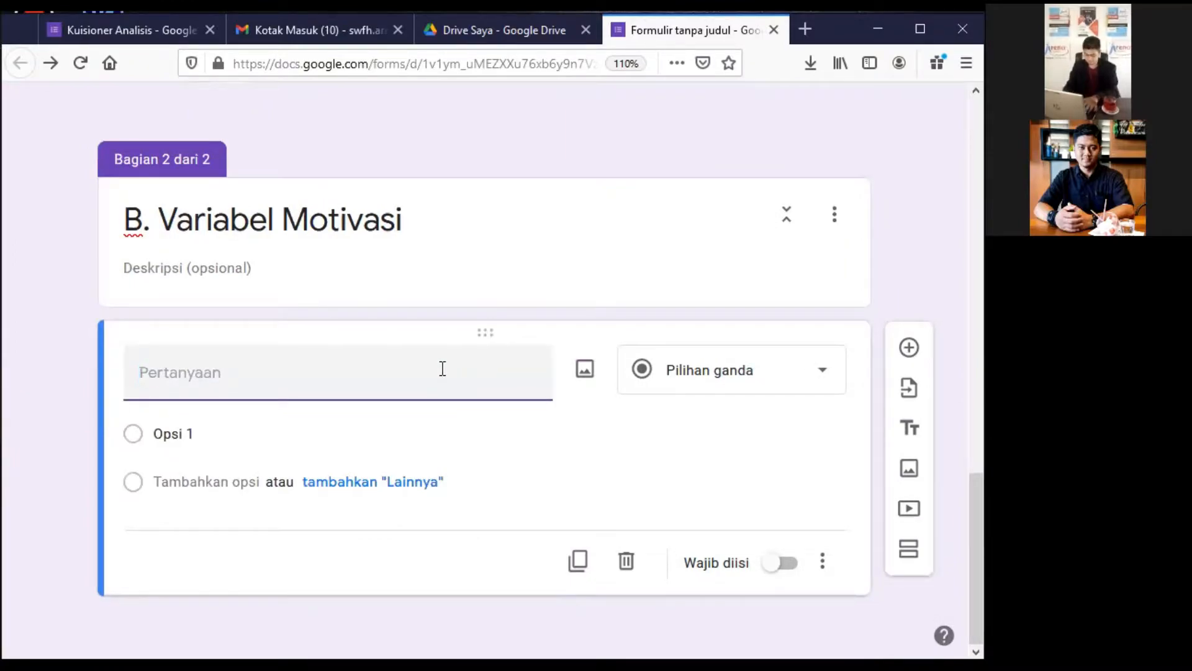
text(Saya)
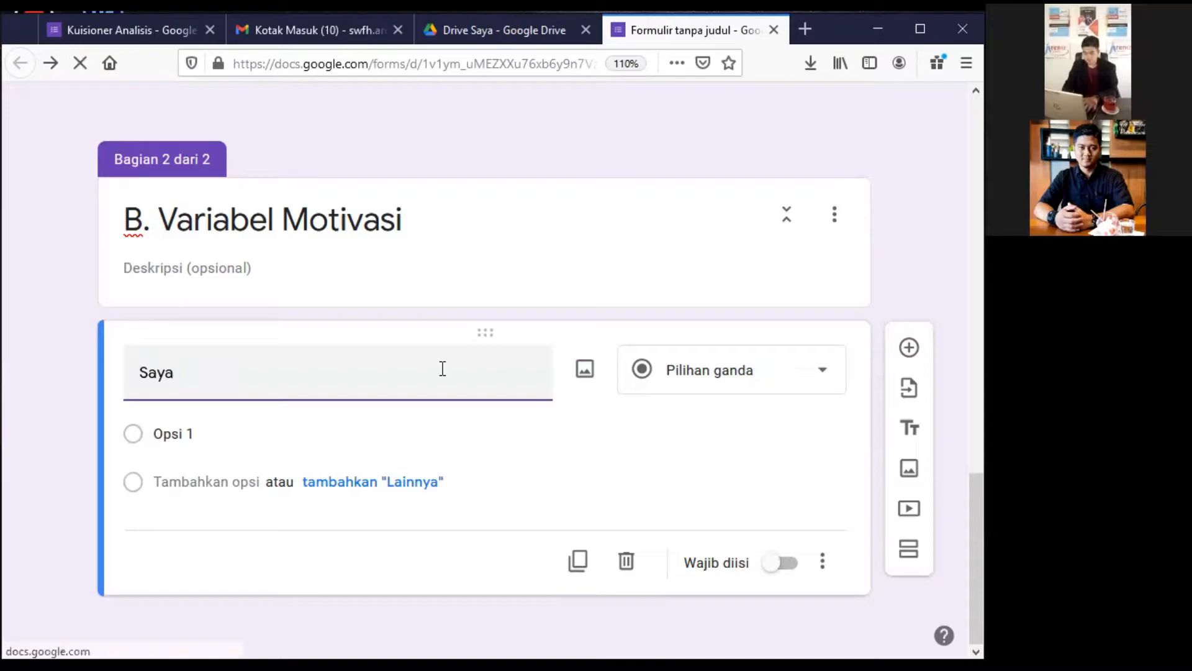
text( bekerja )
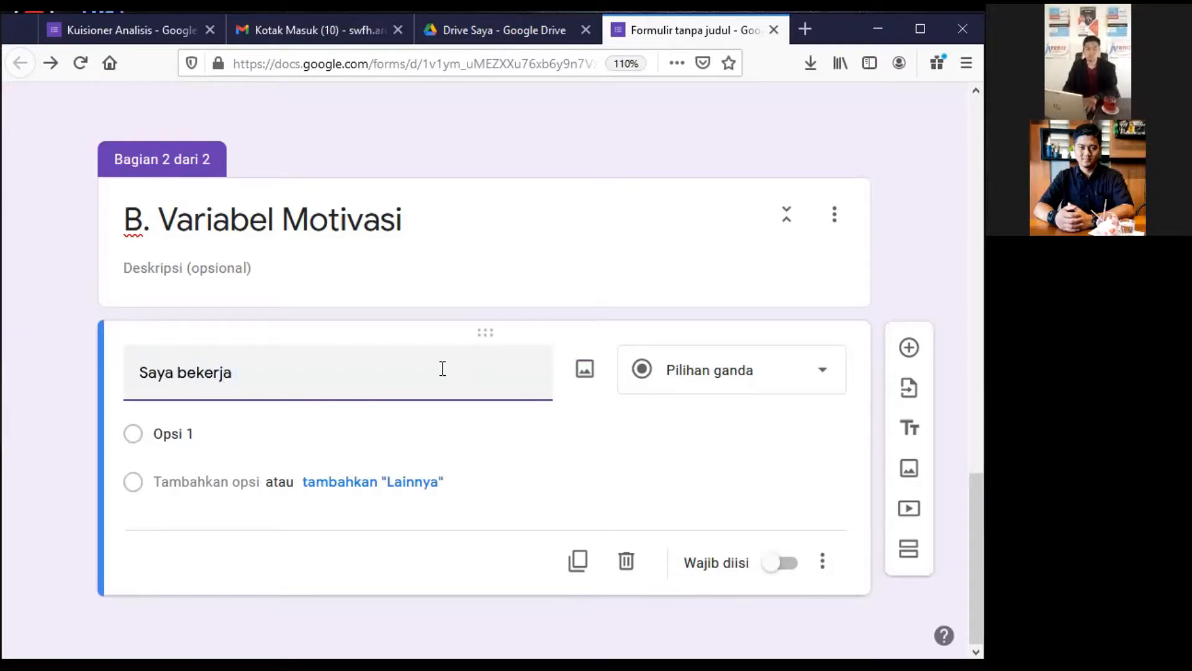
text(untuk me)
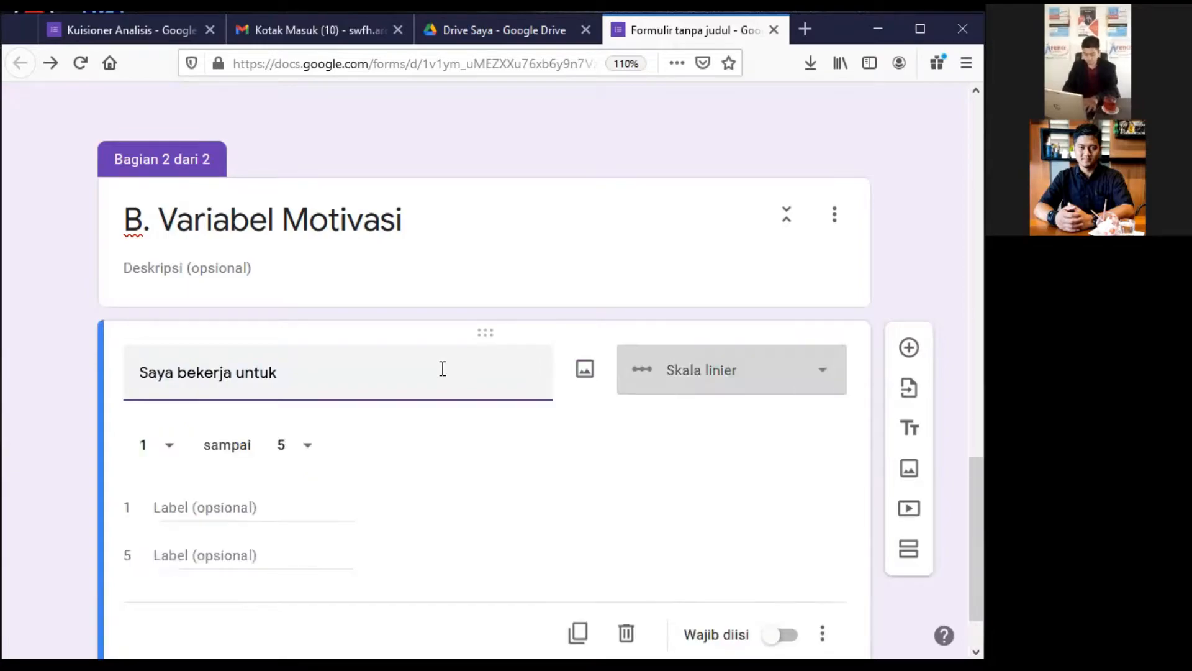
text(ngh)
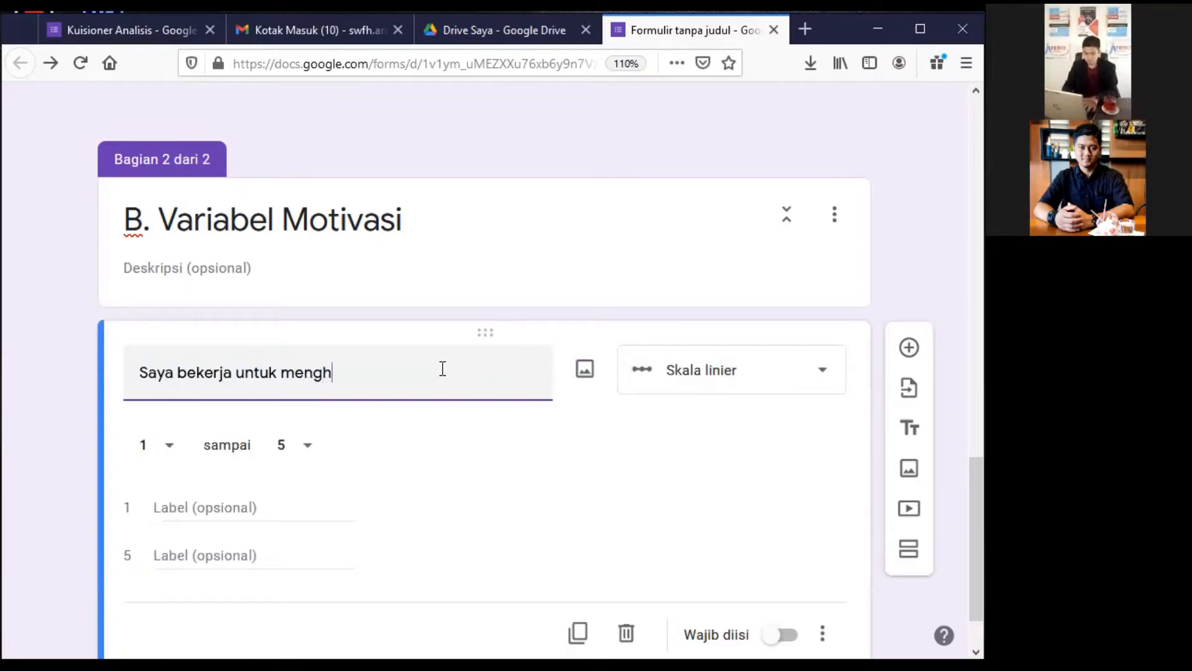
text(idupi keluarga)
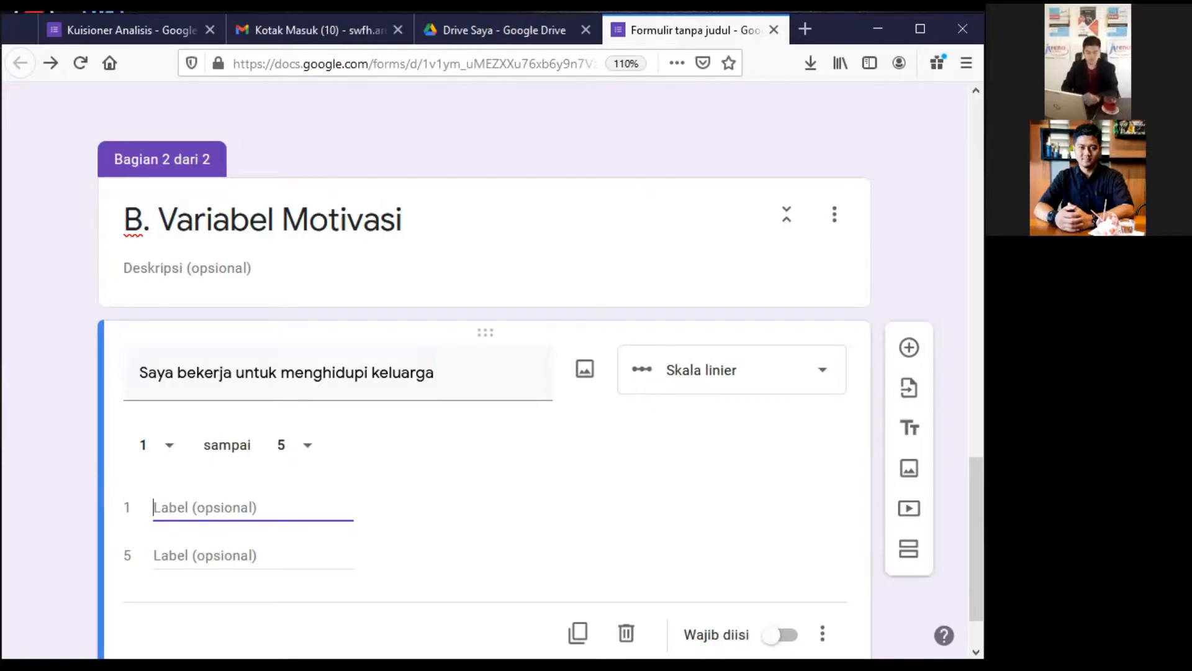
Label the linear scale's value 1 "Sangat Tidak Setuju" and value 5 "Sangat Setuju".
text(S)
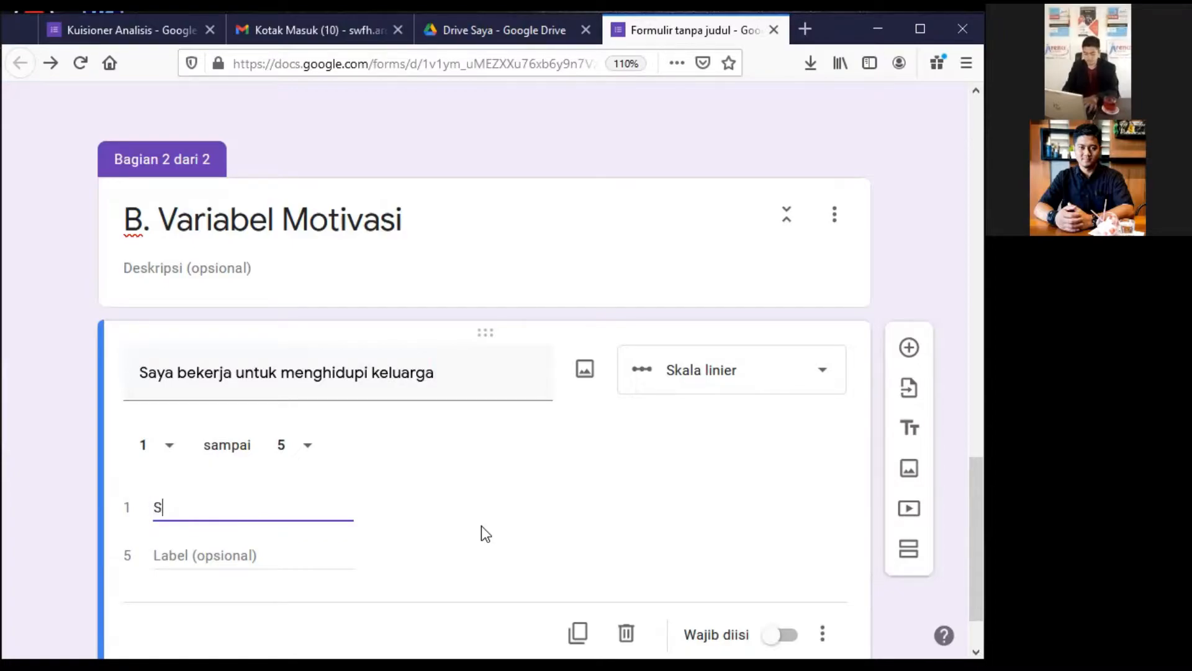
text(angat Tidak Setuju)
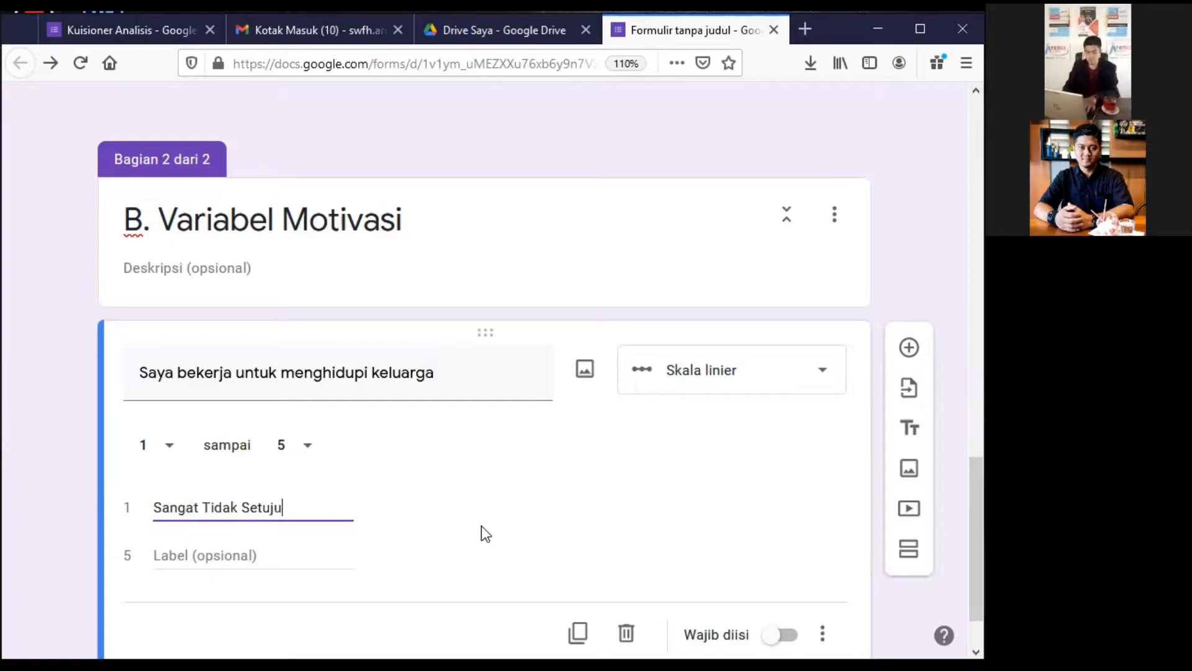
click(224, 556)
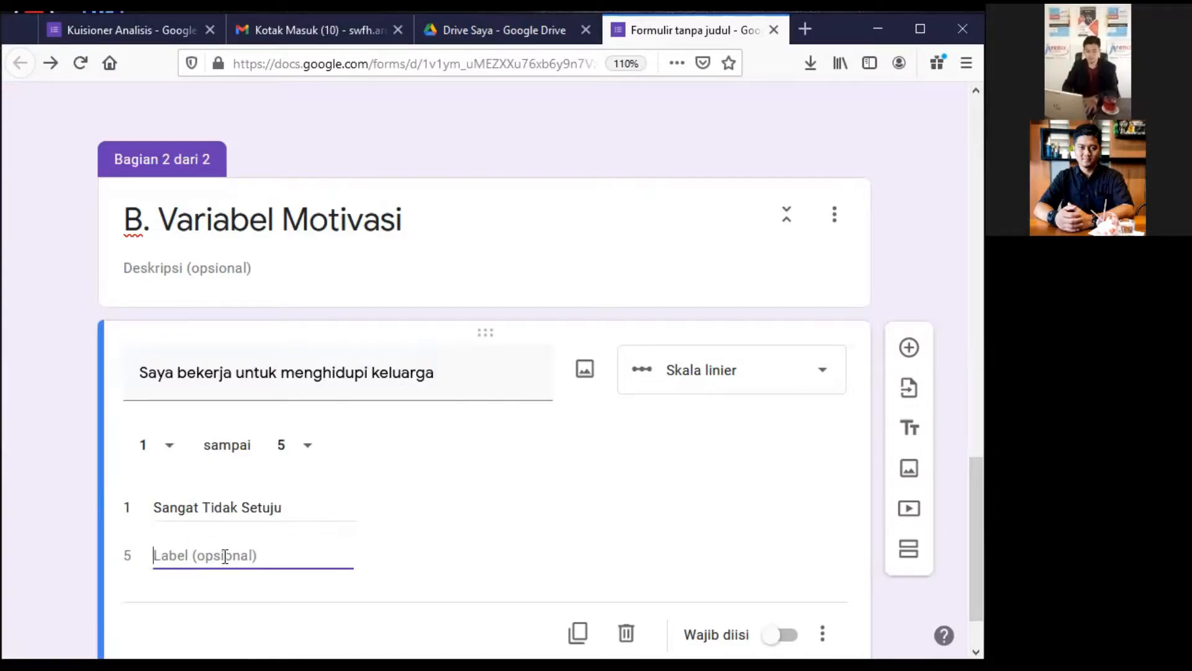
text(Sangat Setuju)
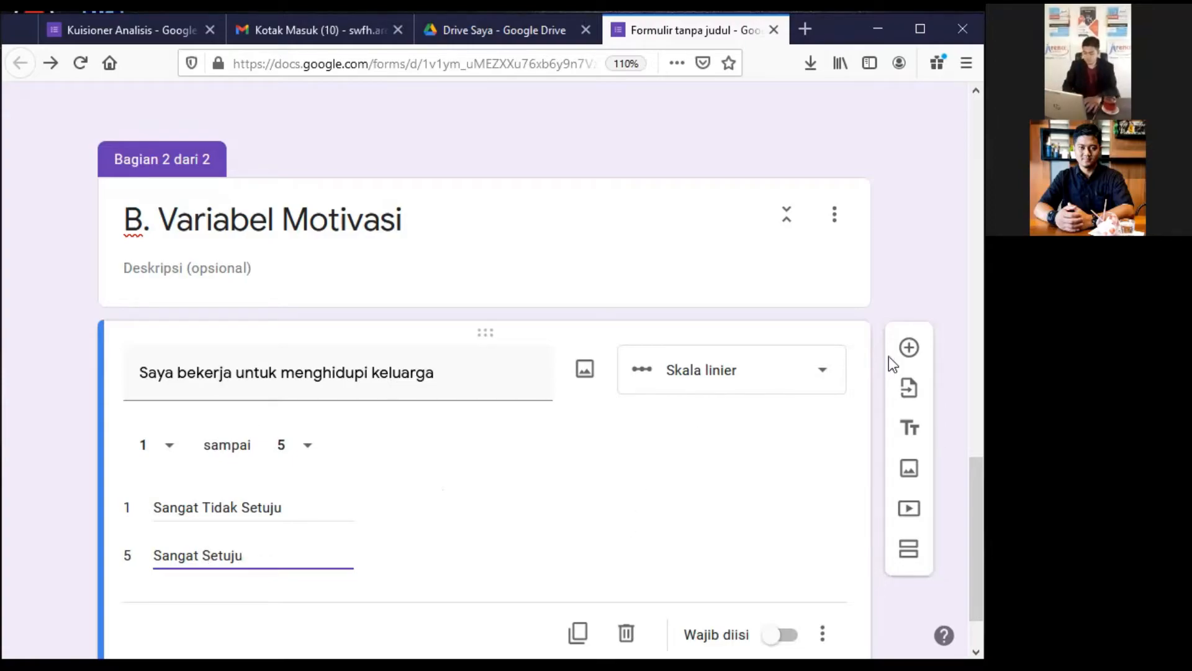
Add the multiple-choice question "Saya bekerja untuk mencari keberkahan" to the motivation section.
click(914, 355)
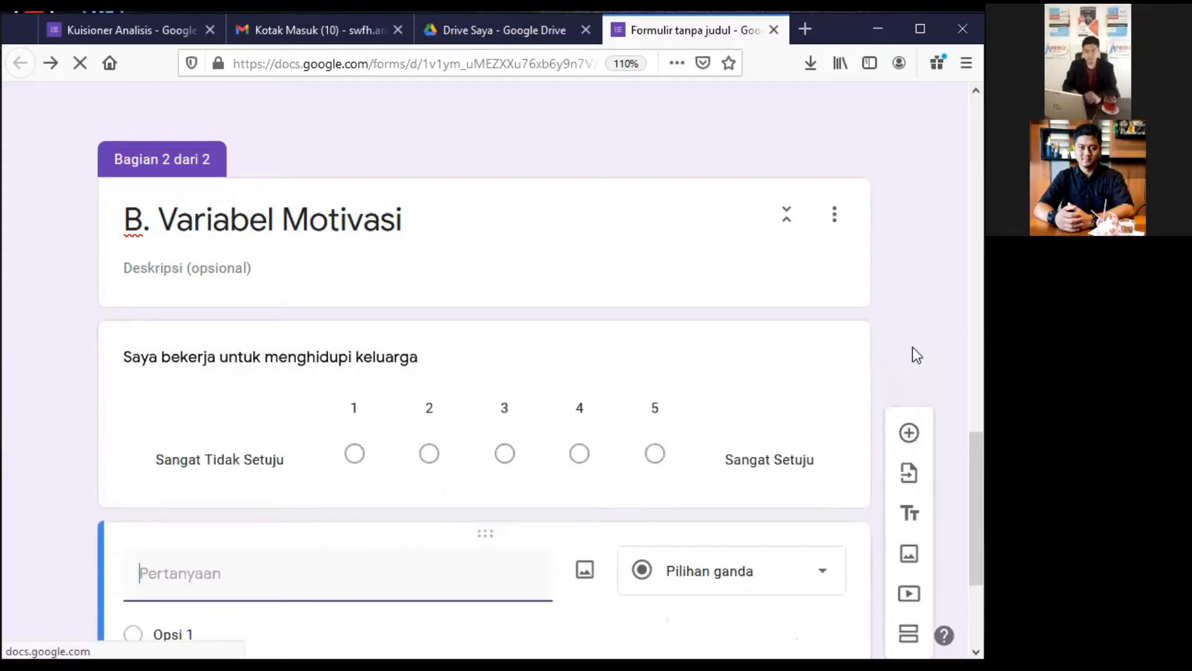
text(Saya be)
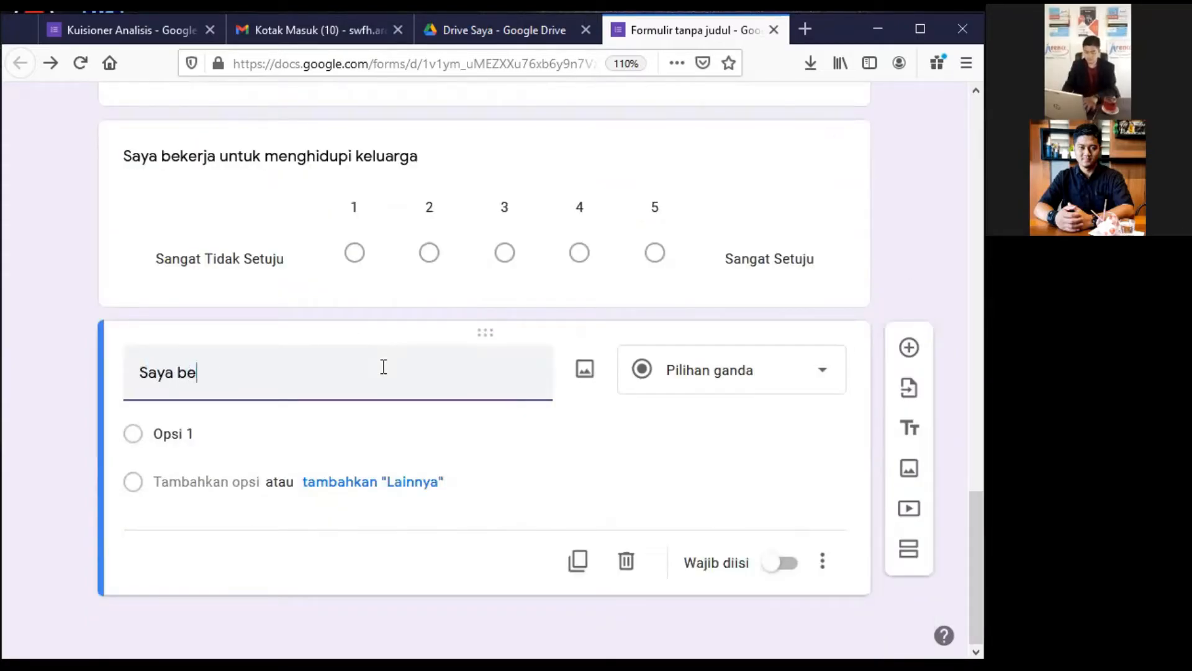
text(kerja unt)
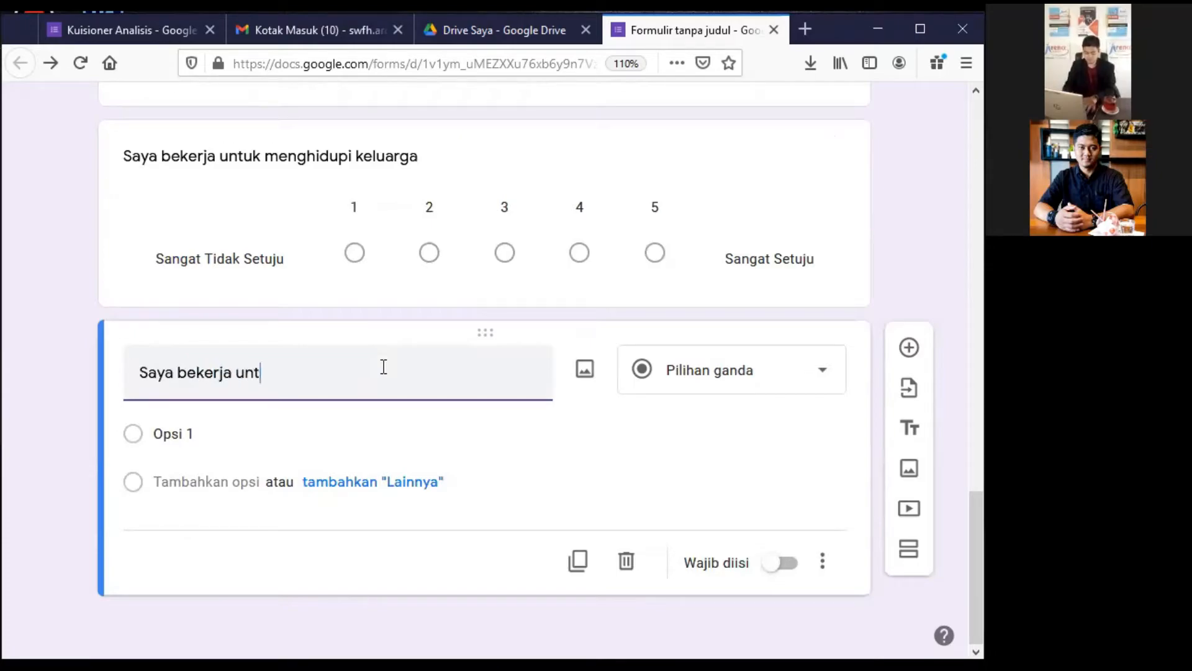
text(uk mencari )
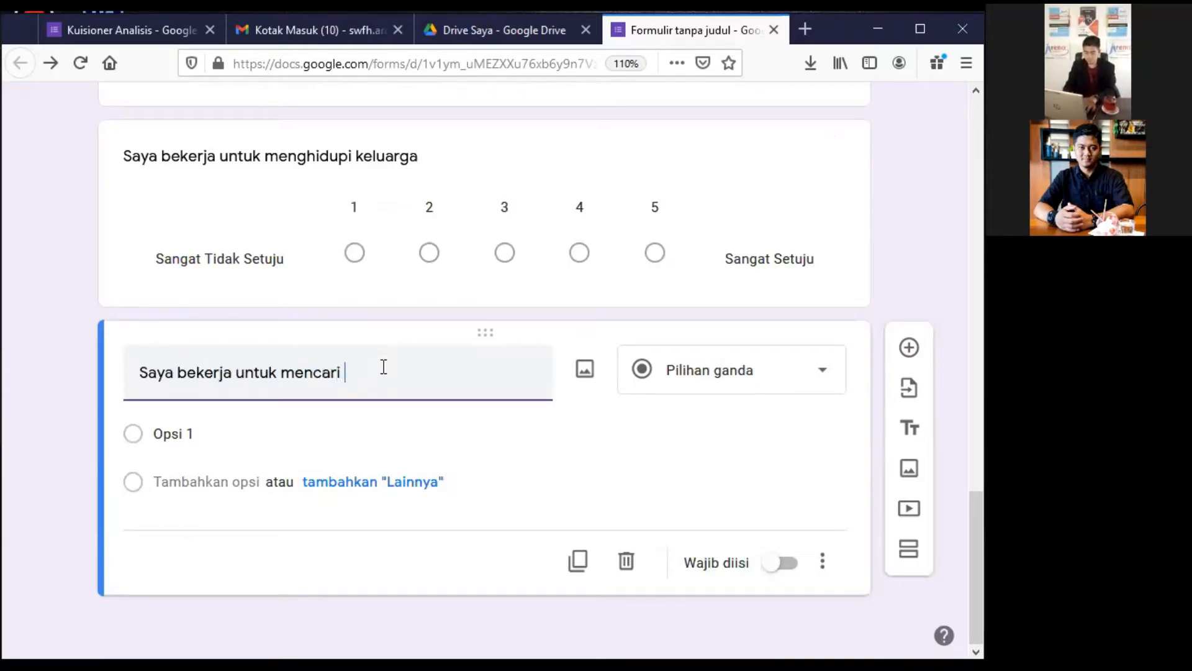
text(keberkahan)
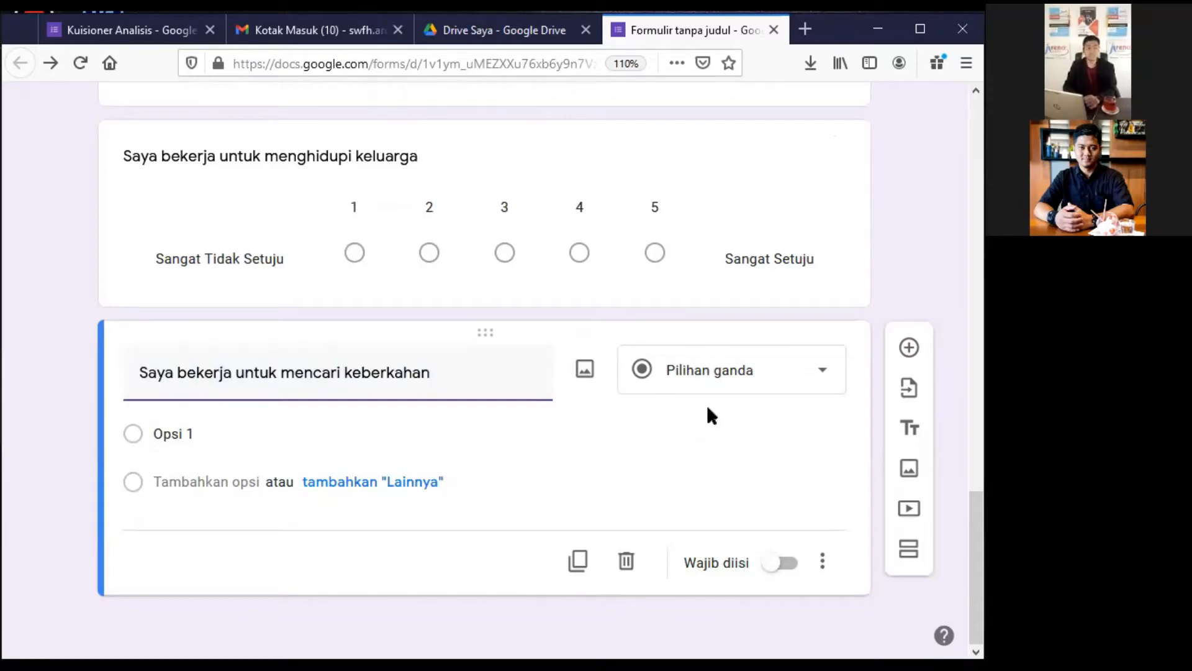
Name the first answer option of the keberkahan question "Sangat Tidak Setuju".
click(312, 434)
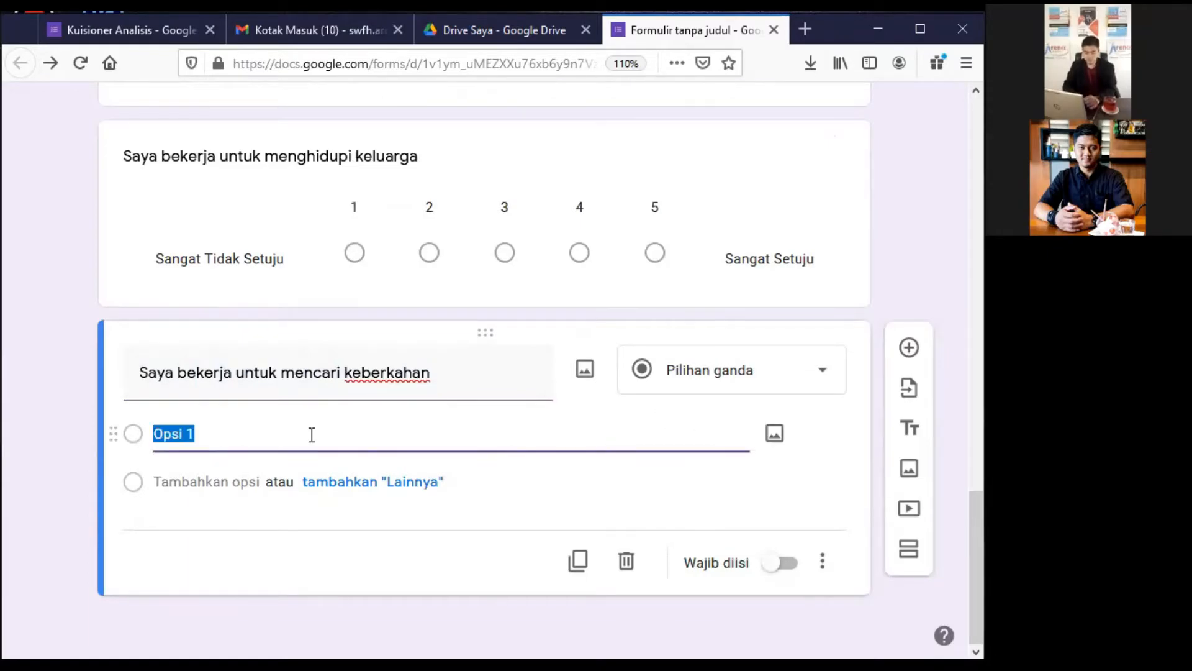
text(Saga)
key(BackSpace)
key(BackSpace)
text(ngat)
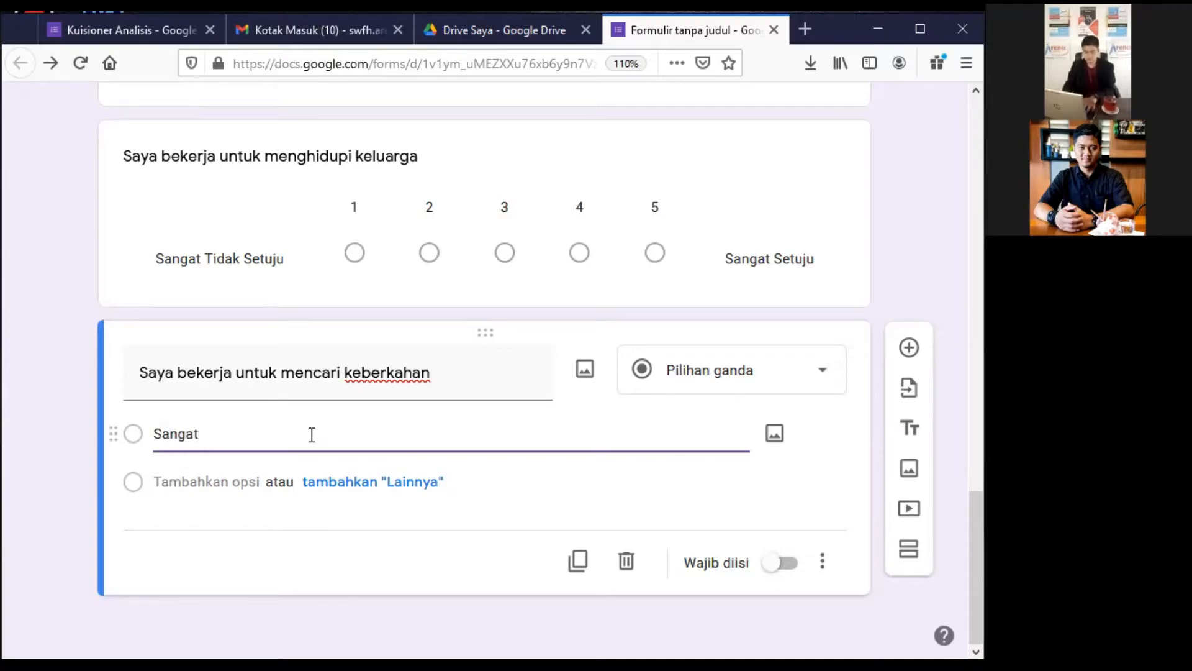
text( tTidak Setuju)
Add the options "Tidak Setuju", "Netral", "Setuju" and "Sangat Setuju" to the keberkahan question.
key(Return)
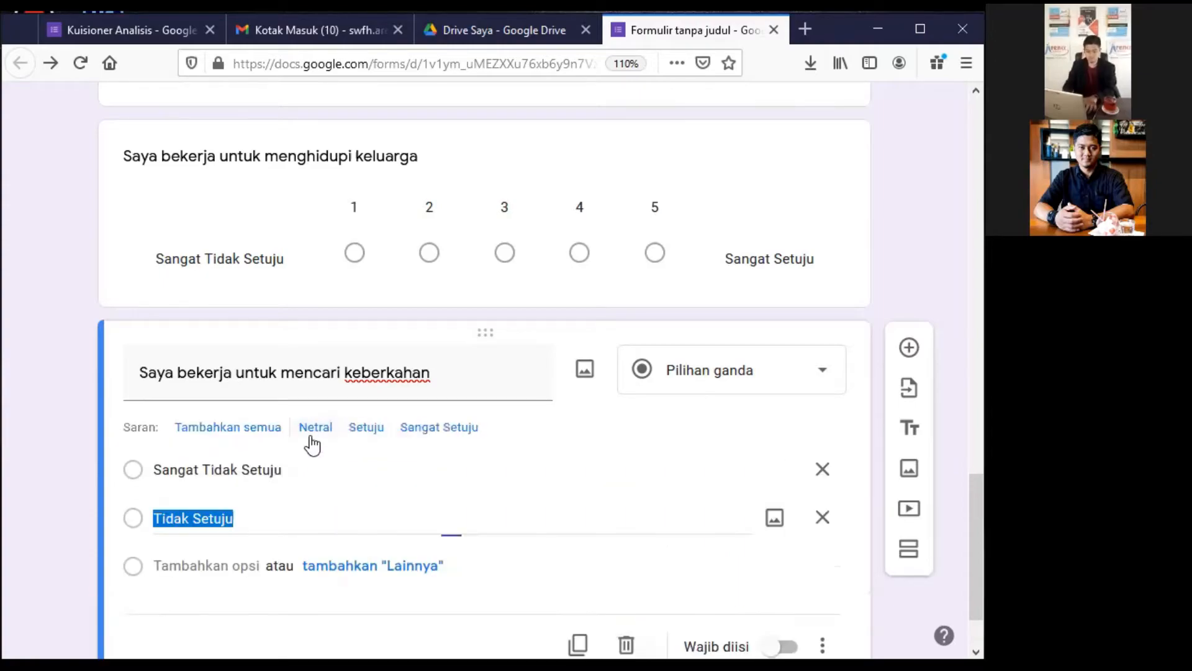
text(T)
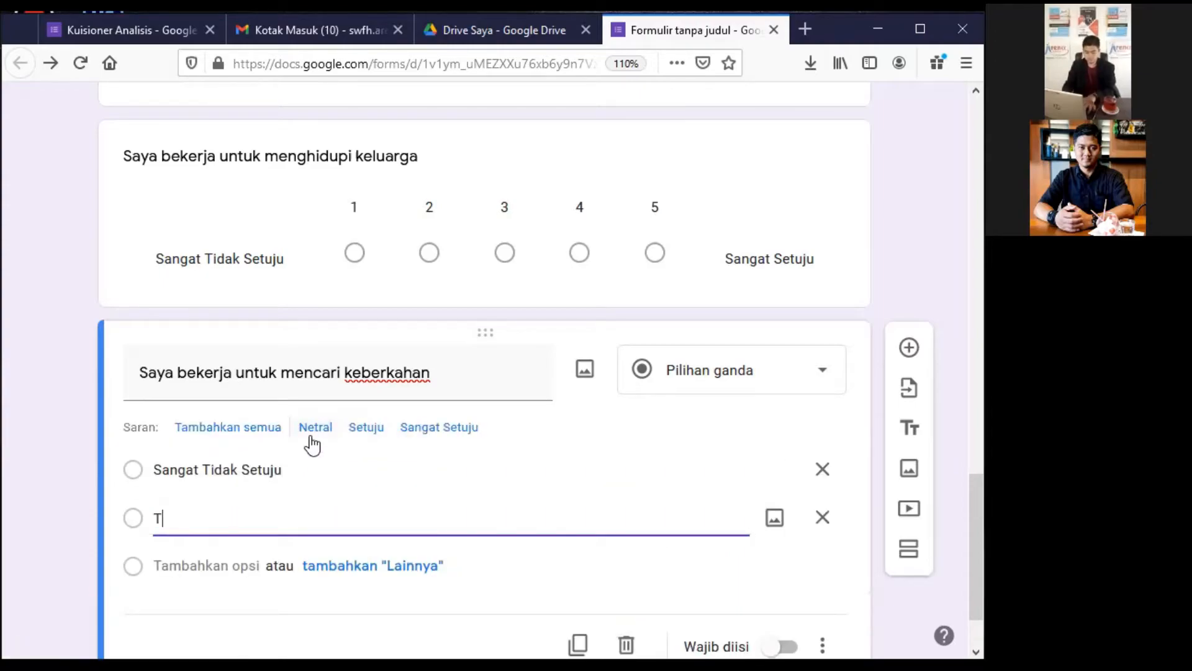
text(idak Setujuj)
key(Return)
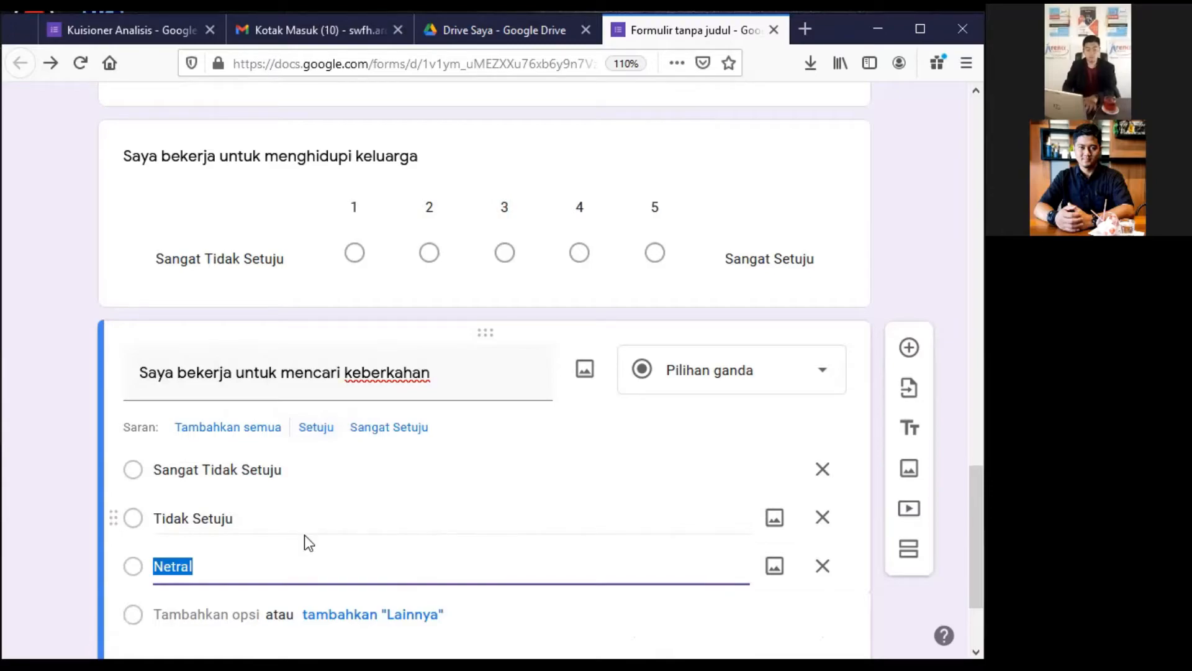
key(Return)
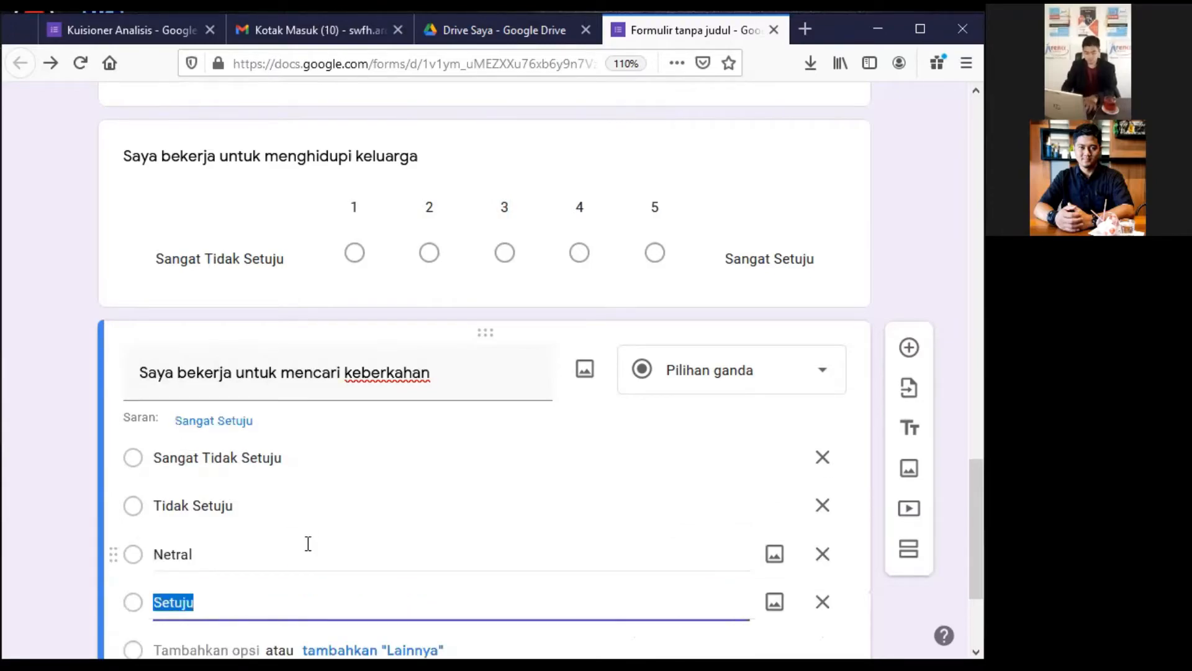
key(Return)
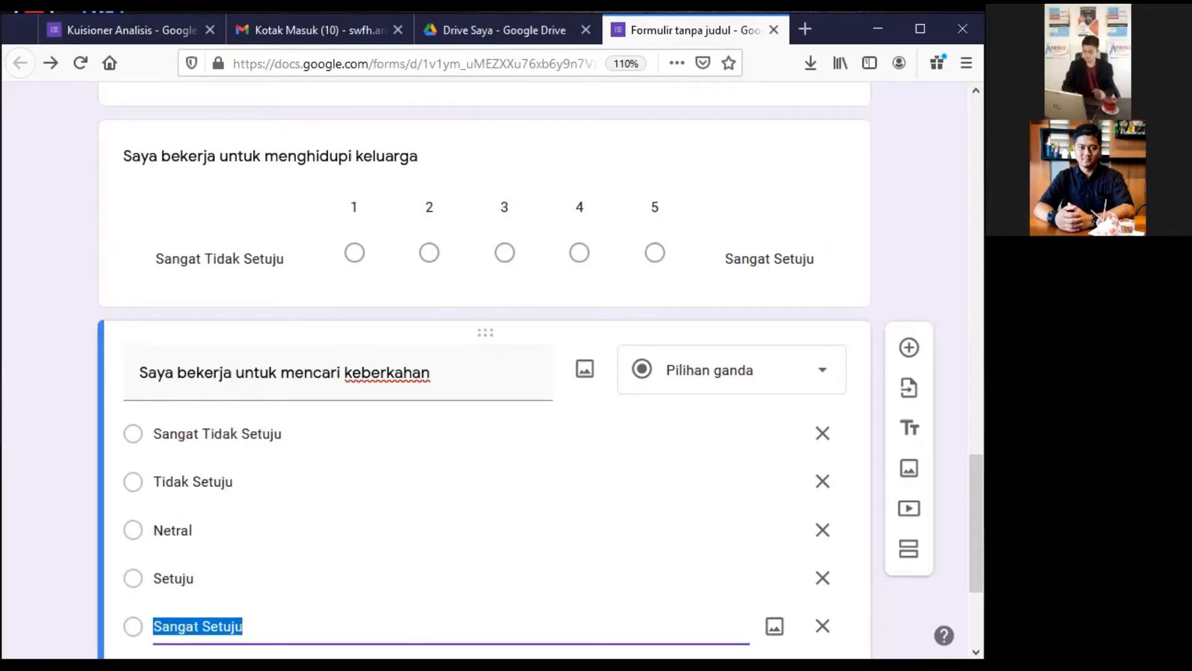
Add the question "Saya bekerja agar bisa sedekah secara brutal" and set its answer type to Drop-down.
drag(976, 528, 976, 581)
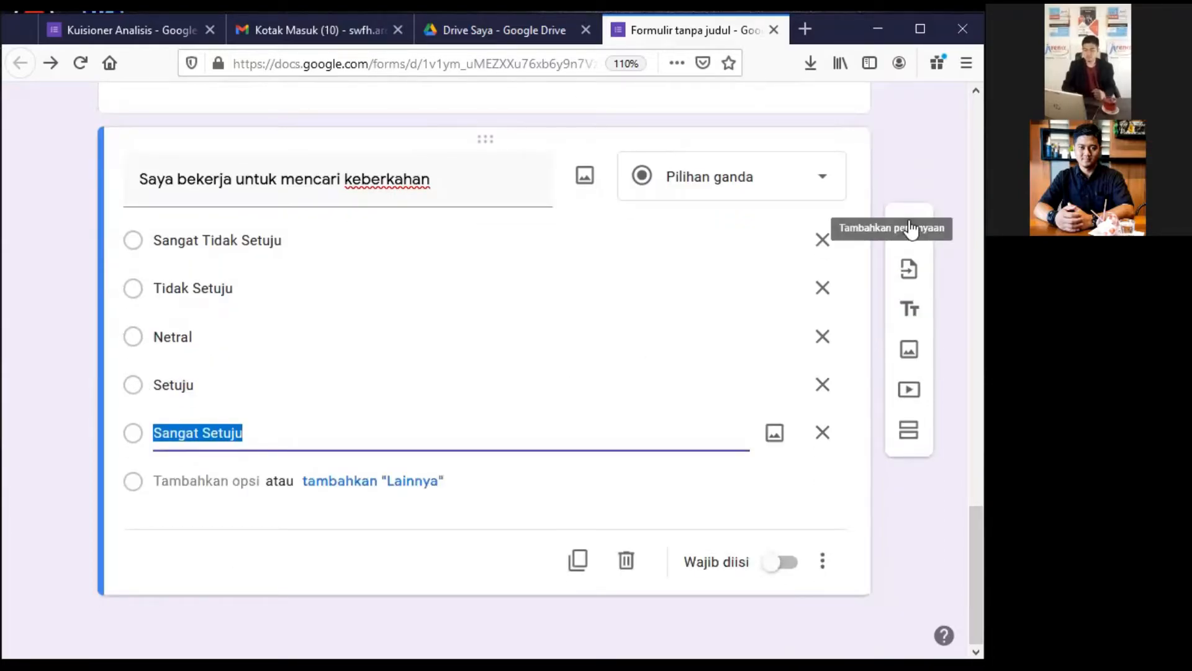
click(909, 229)
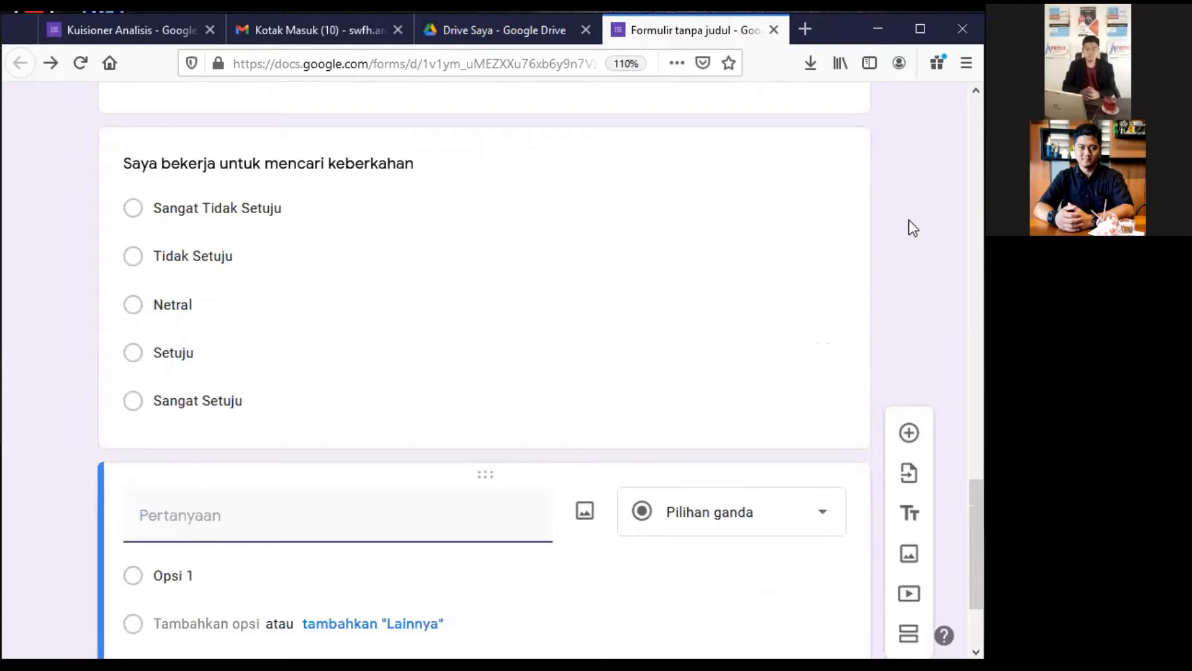
text(Saya bekerja agar bisa sedekah seccara brutal)
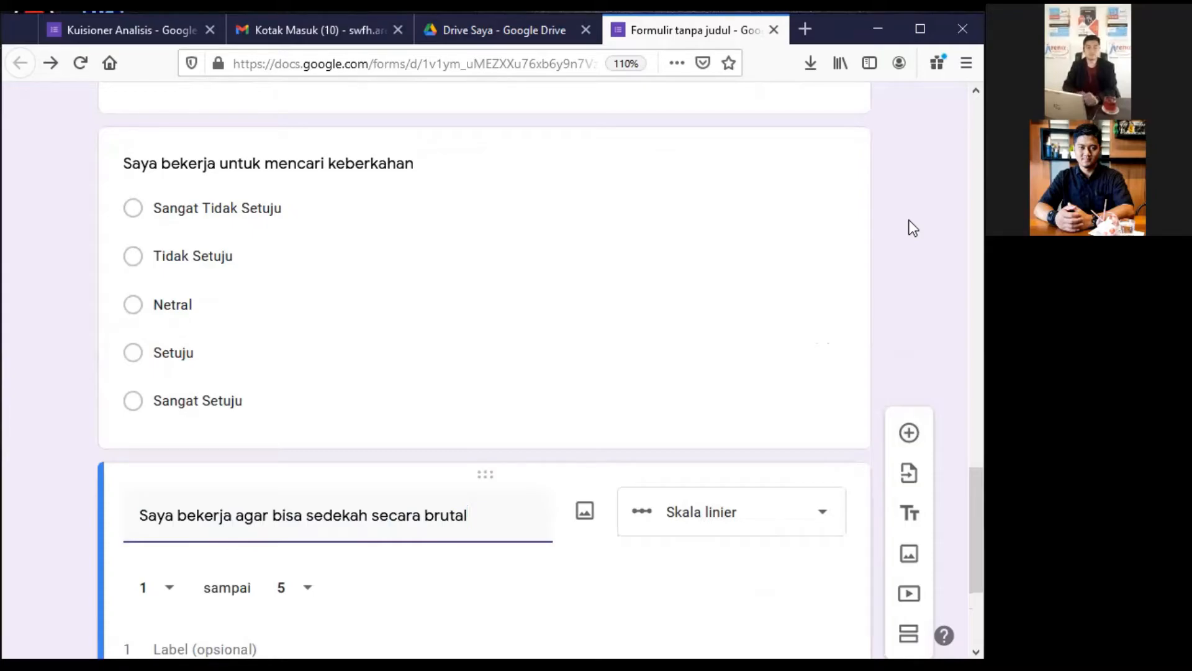
scroll(740, 247, down, 4)
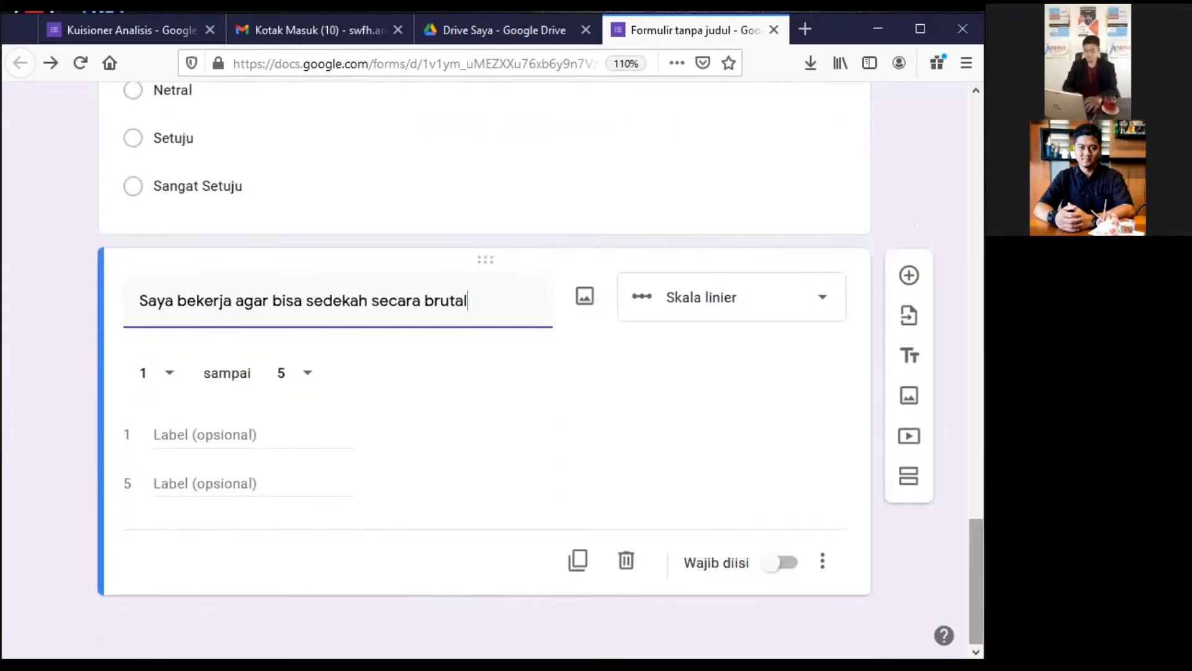
click(755, 296)
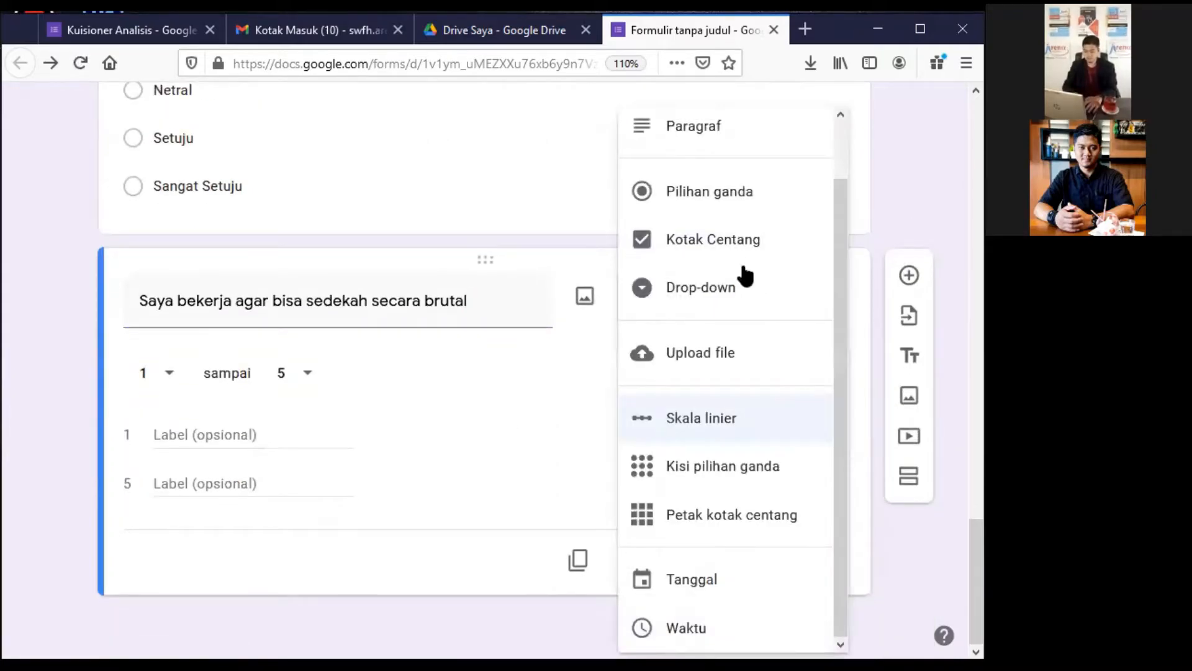
click(709, 296)
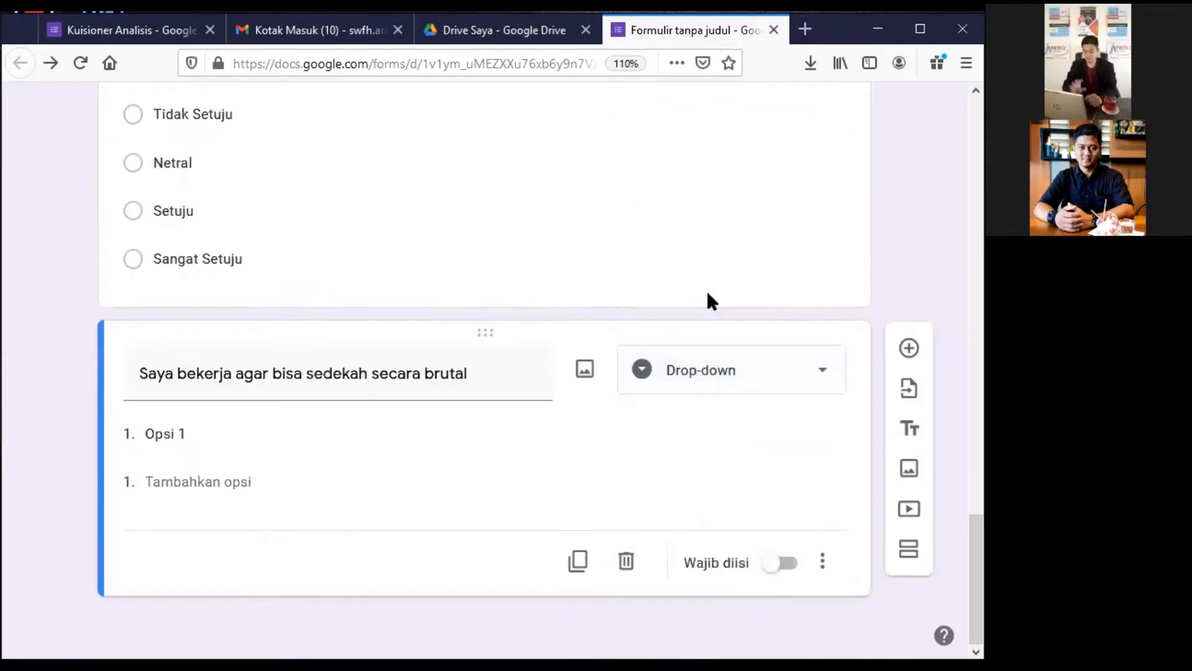
Enter "Sangat Tidak Setuju" and "Tidak Setuju" as the first two options of the sedekah drop-down question.
click(176, 433)
text(Sangat Tida)
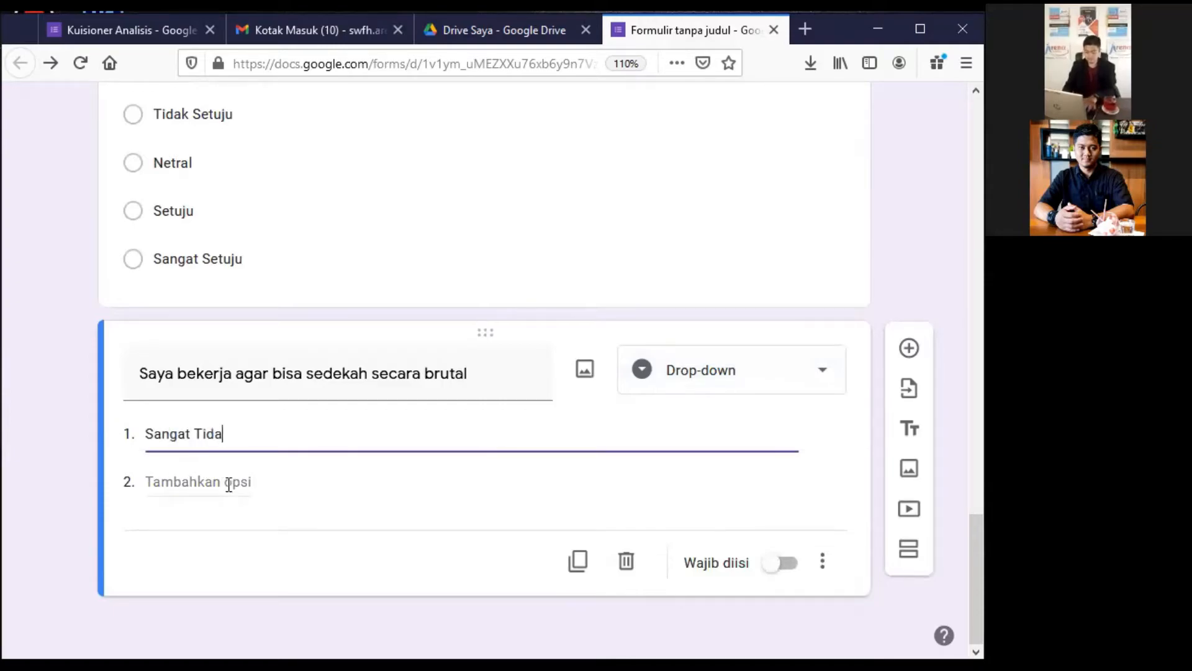
text(k Setuju)
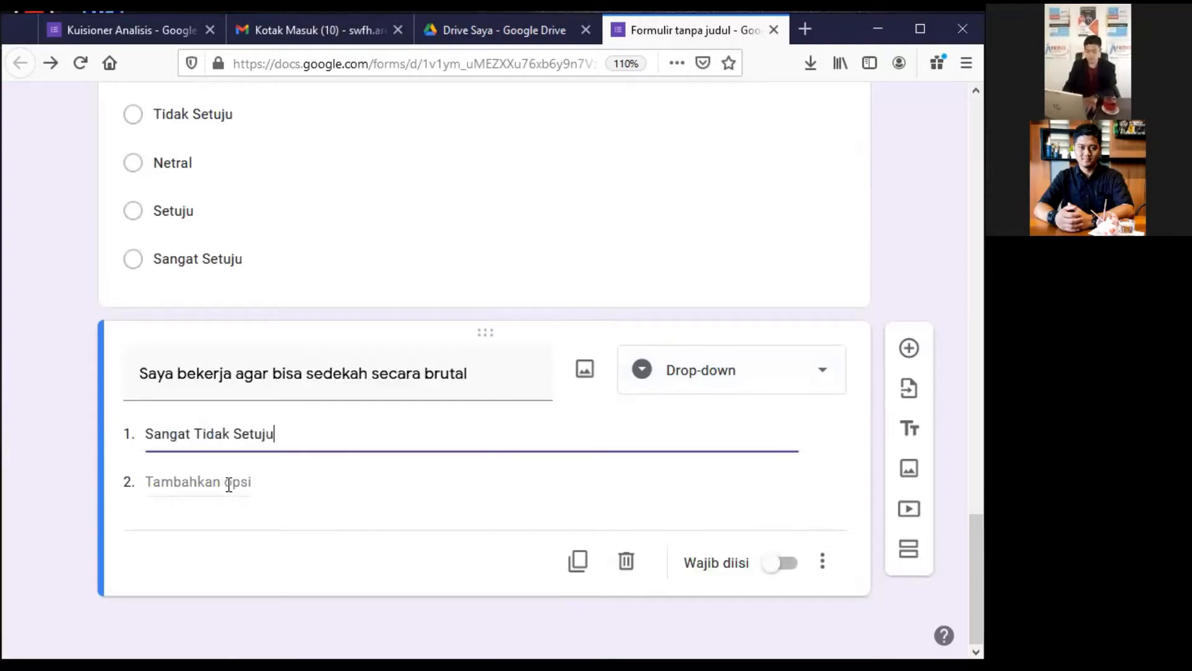
click(228, 483)
text(Tidak Setuju)
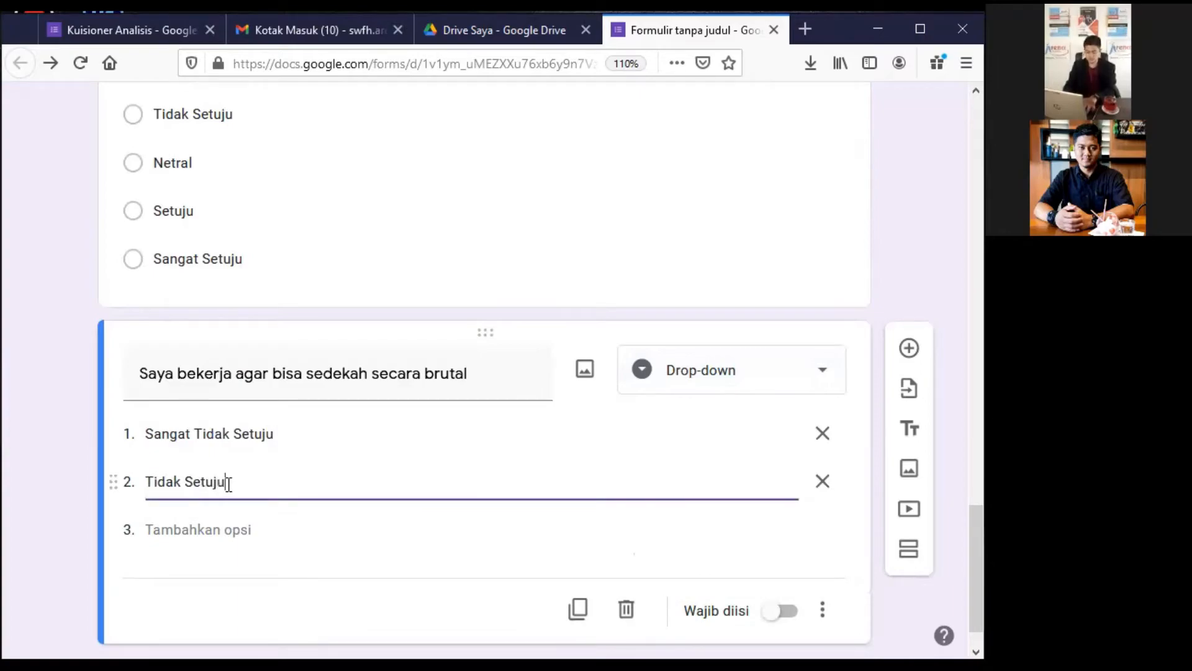
Add the options "Netral", "Setuju" and "Sangat Setuju" to the sedekah drop-down question.
key(Return)
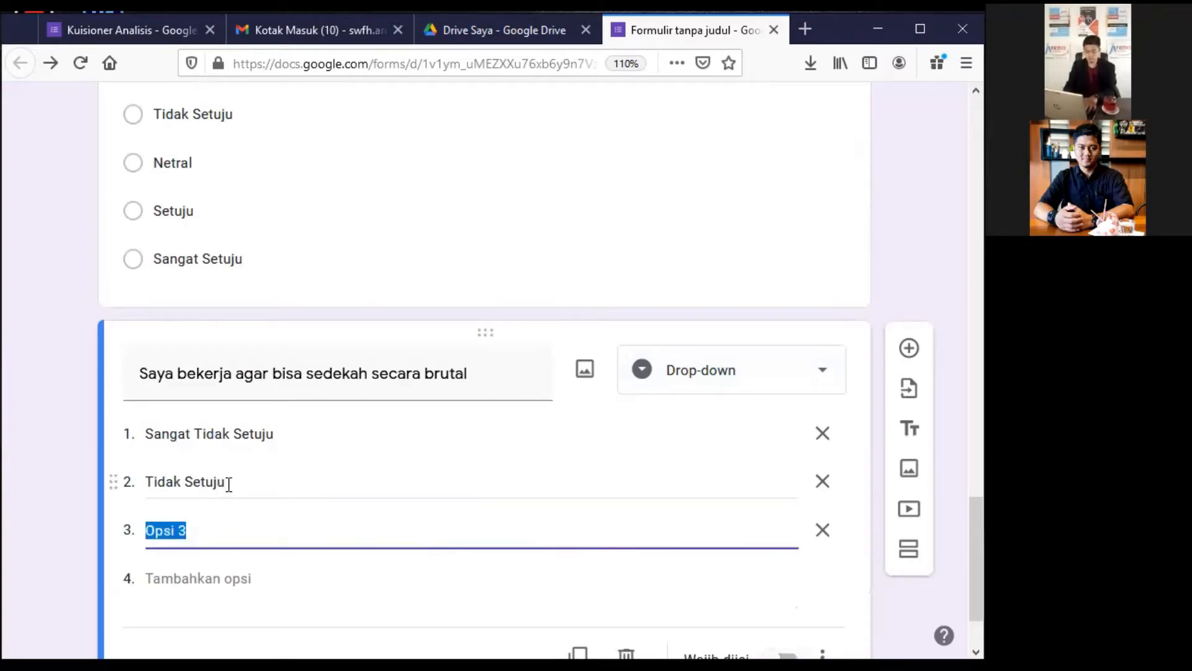
text(Netral)
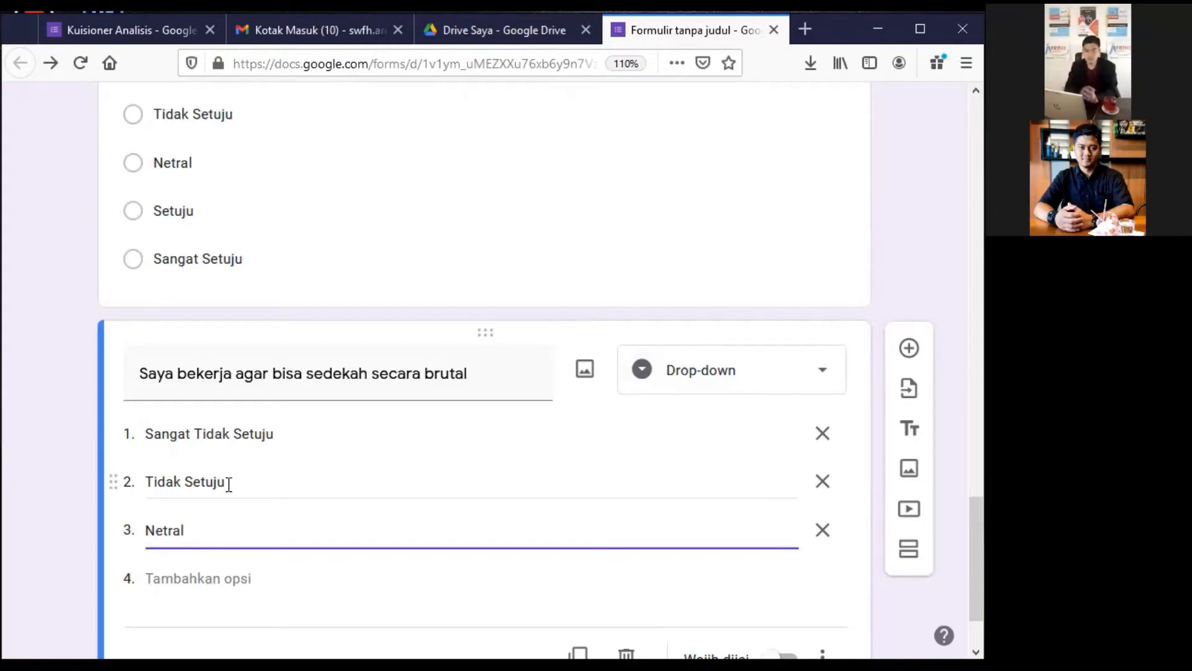
key(Return)
text(Setuju)
key(Return)
text(Sangat Setuju)
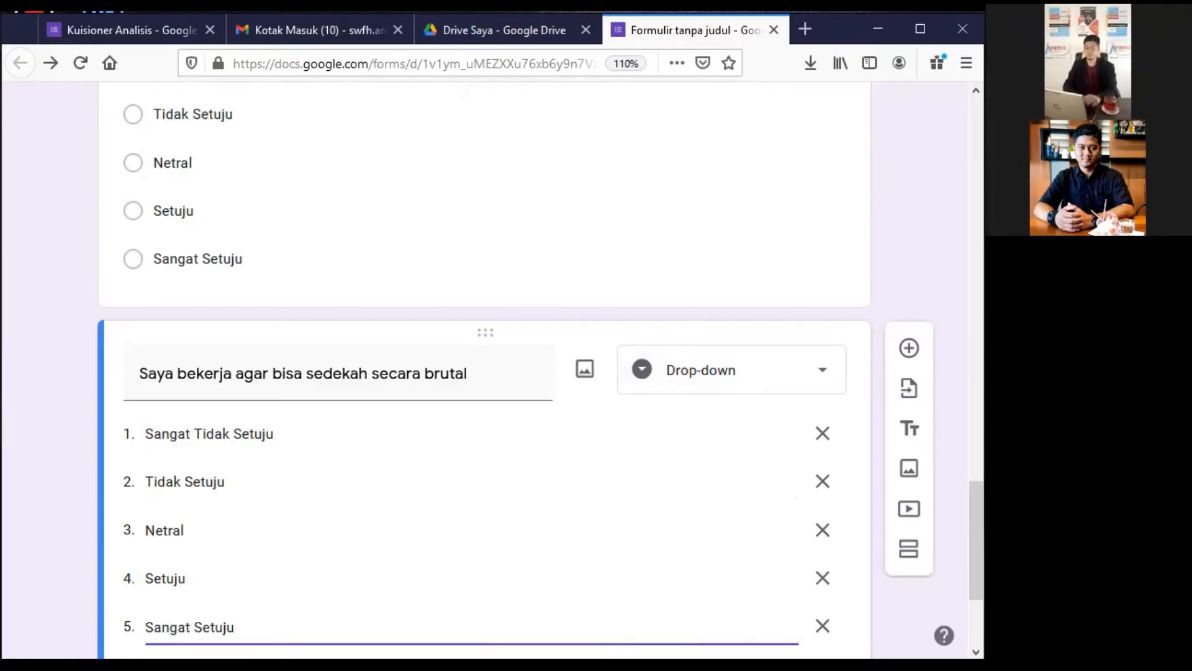
Make all three questions in the "B. Variabel Motivasi" section required: sedekah, keberkahan and menghidupi keluarga.
scroll(976, 559, down, 3)
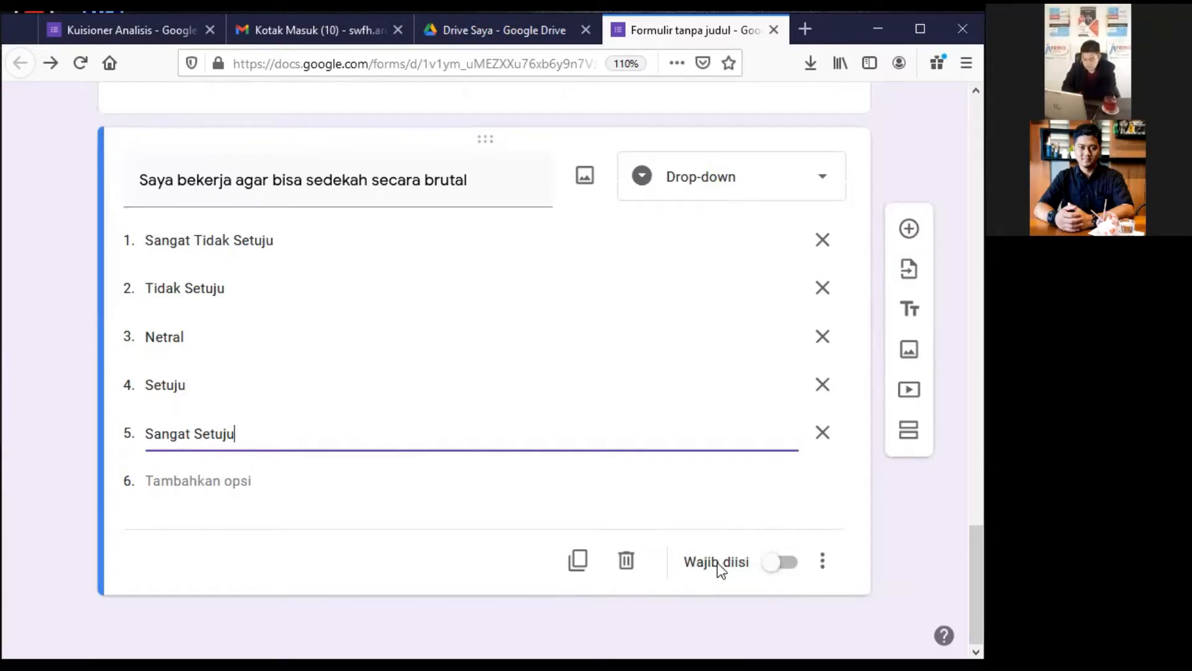
click(785, 576)
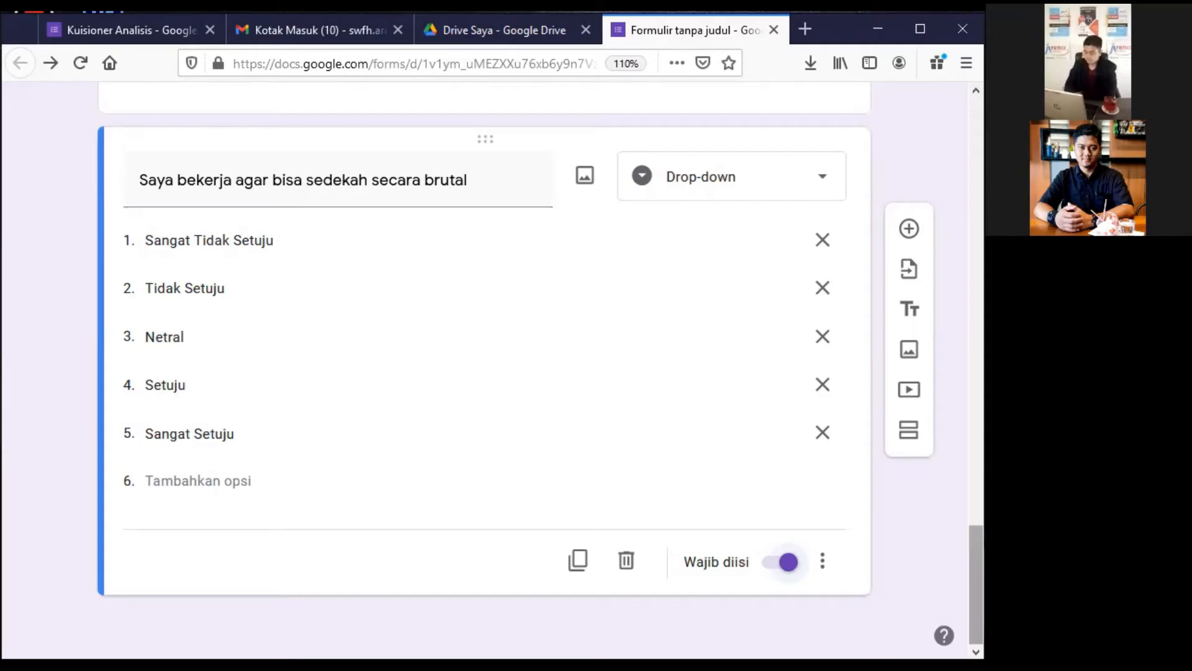
scroll(977, 584, up, 5)
scroll(673, 471, up, 3)
click(673, 471)
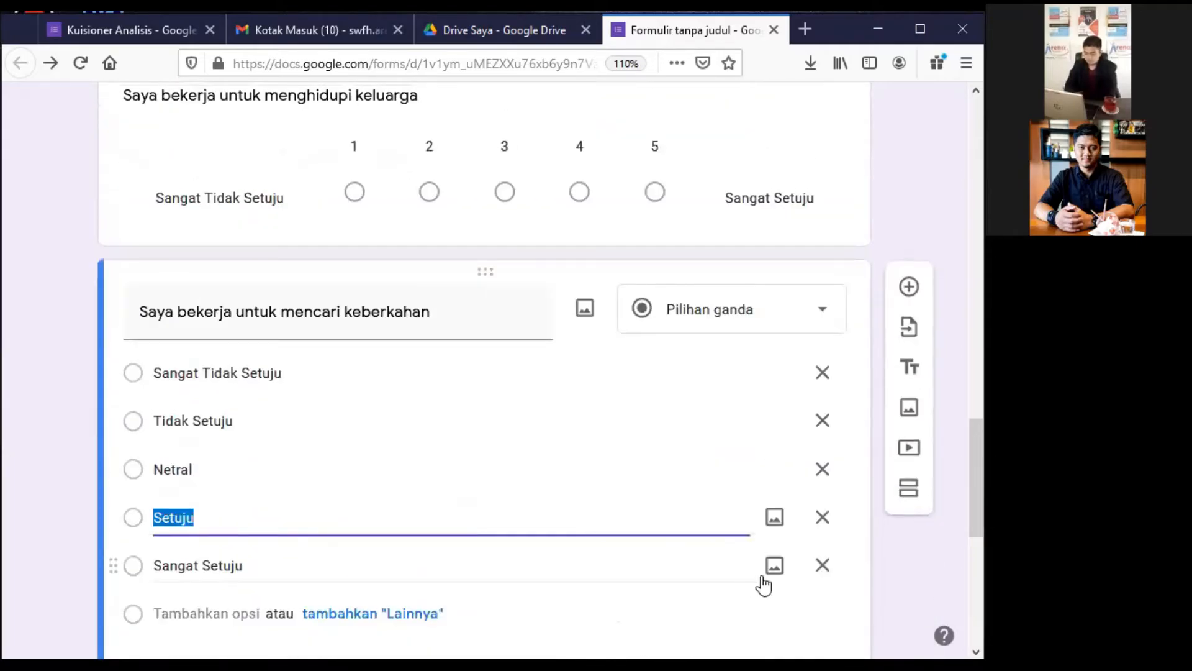
scroll(909, 490, down, 2)
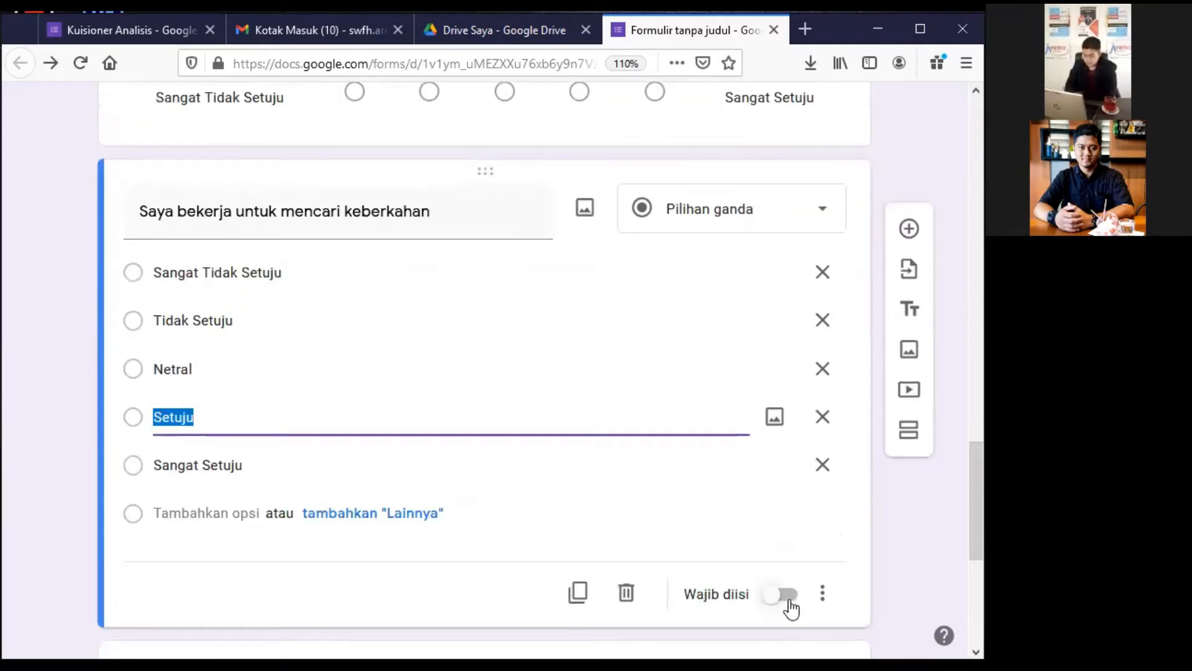
click(788, 596)
scroll(909, 472, up, 5)
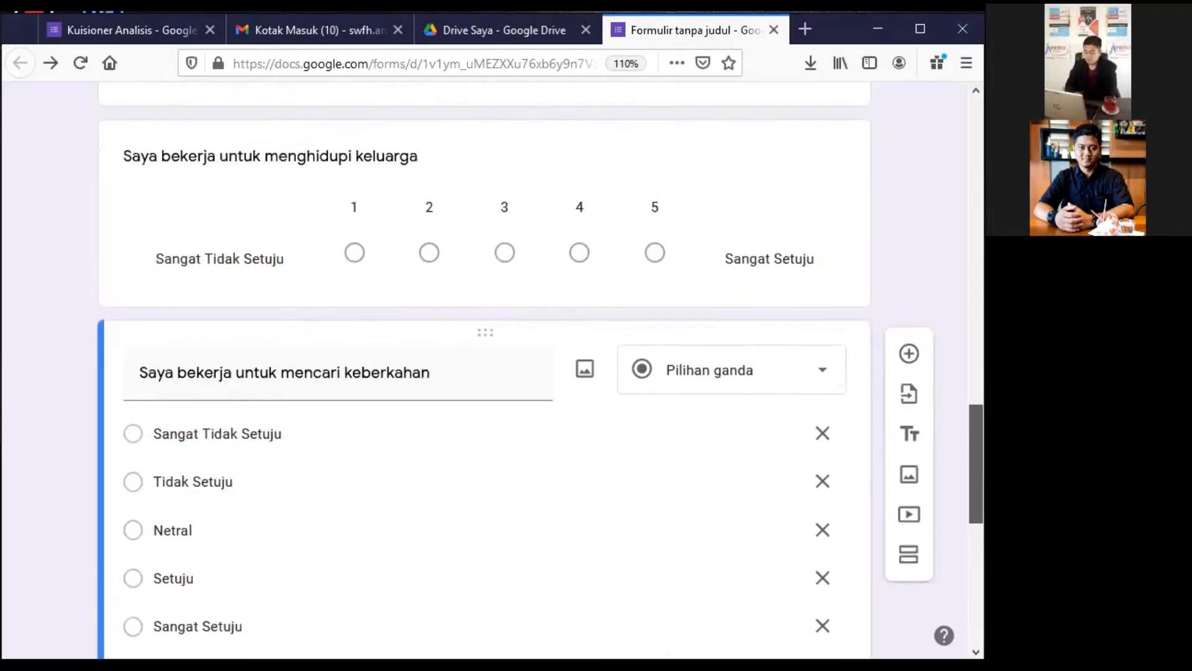
click(721, 372)
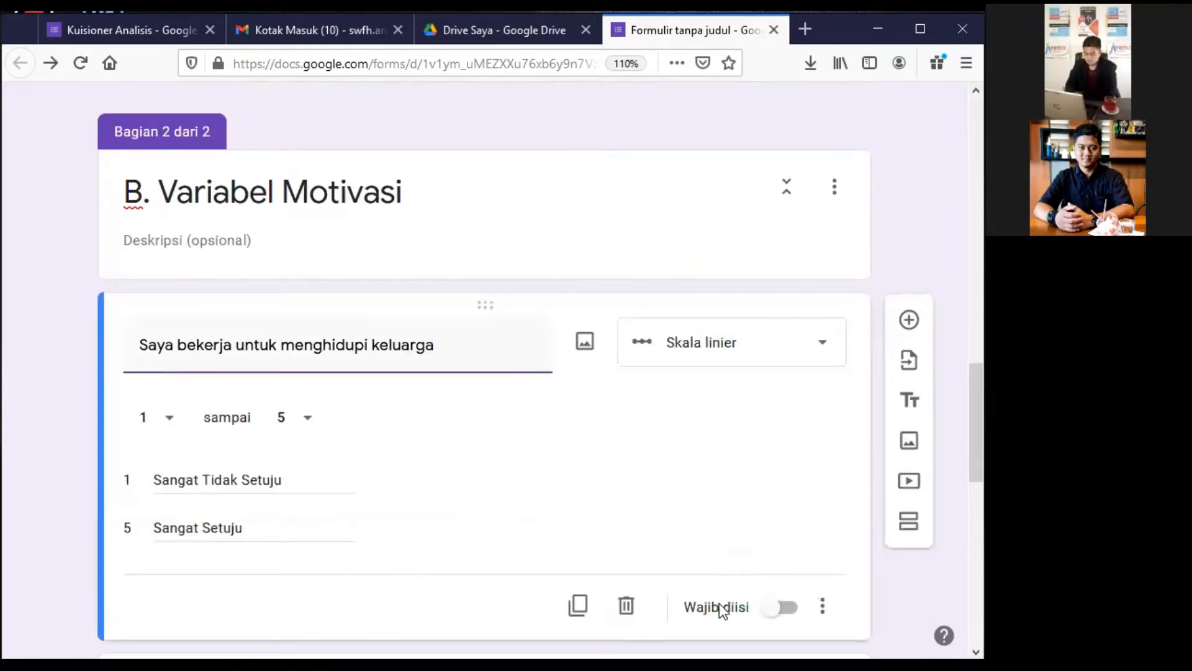
click(775, 611)
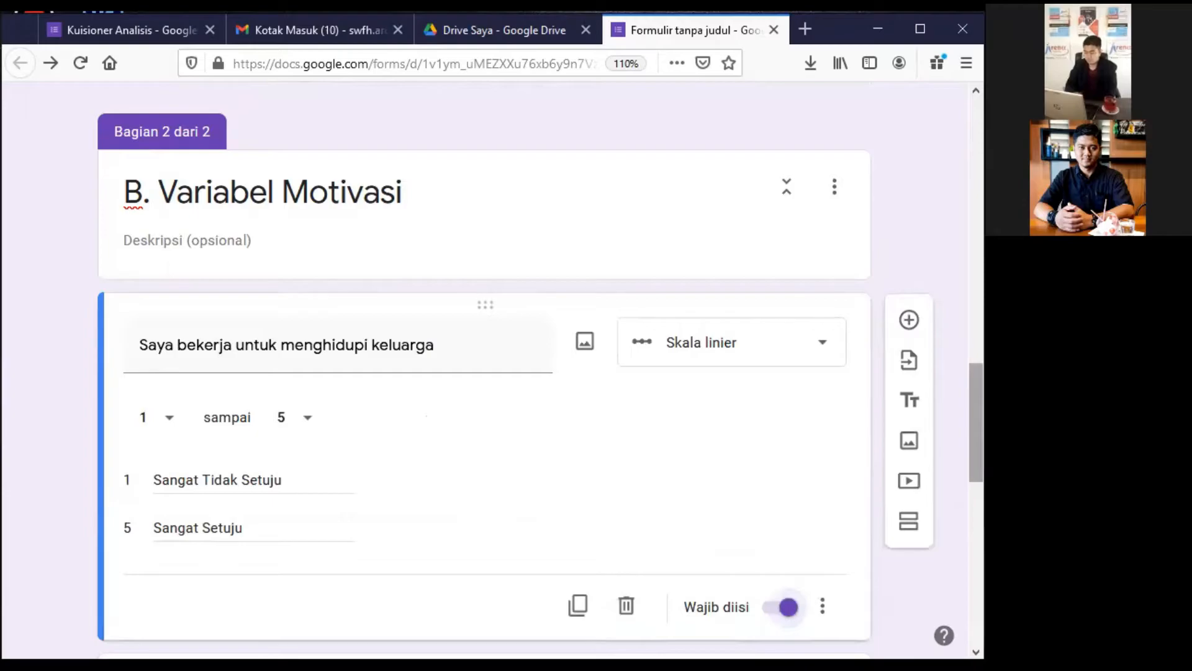
Make the identity questions "Pendidikan terakhir Anda?" and "Jenis Kelamin Anda" required.
scroll(912, 496, up, 5)
click(717, 284)
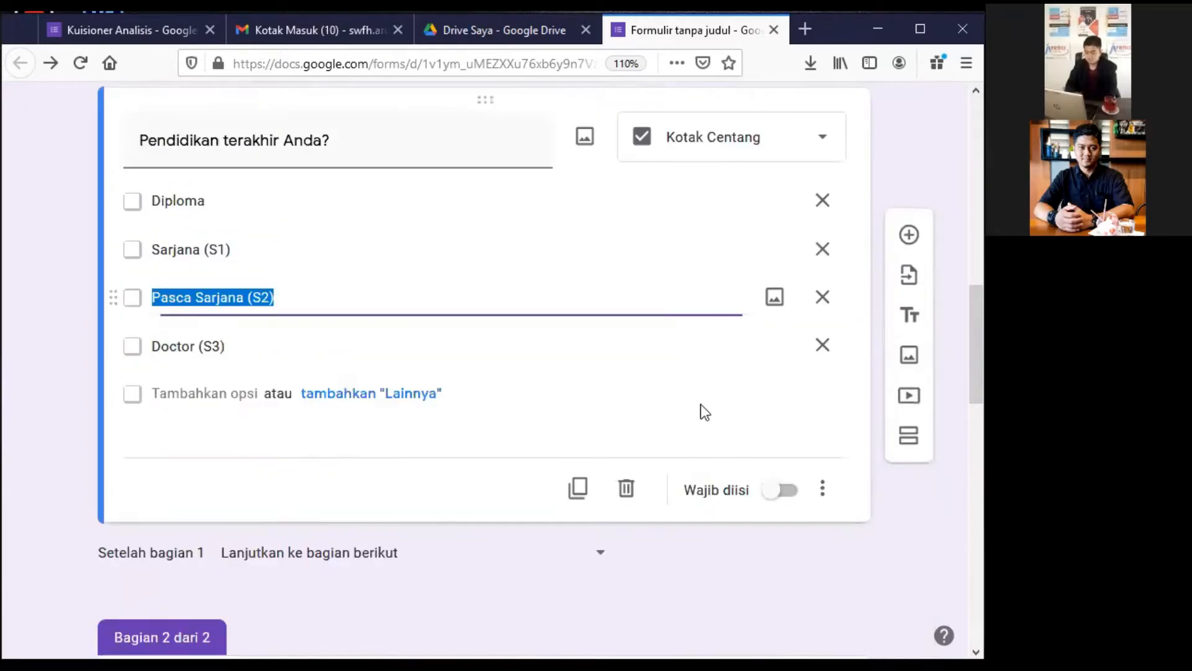
click(780, 490)
scroll(885, 281, up, 7)
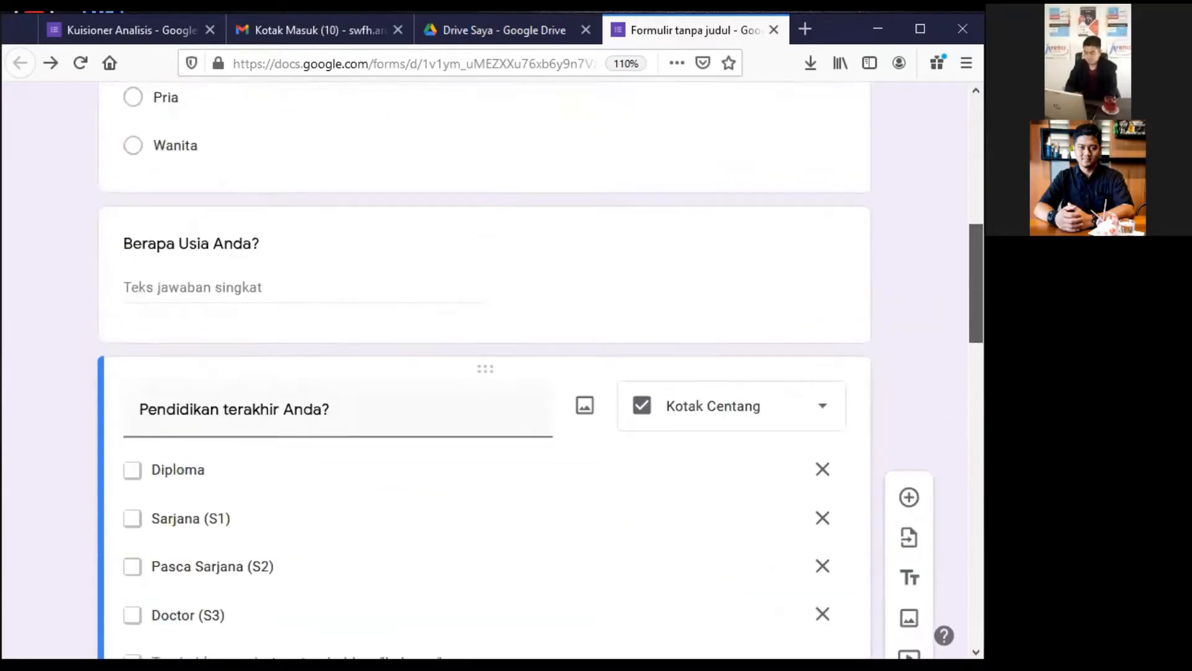
click(778, 327)
click(717, 486)
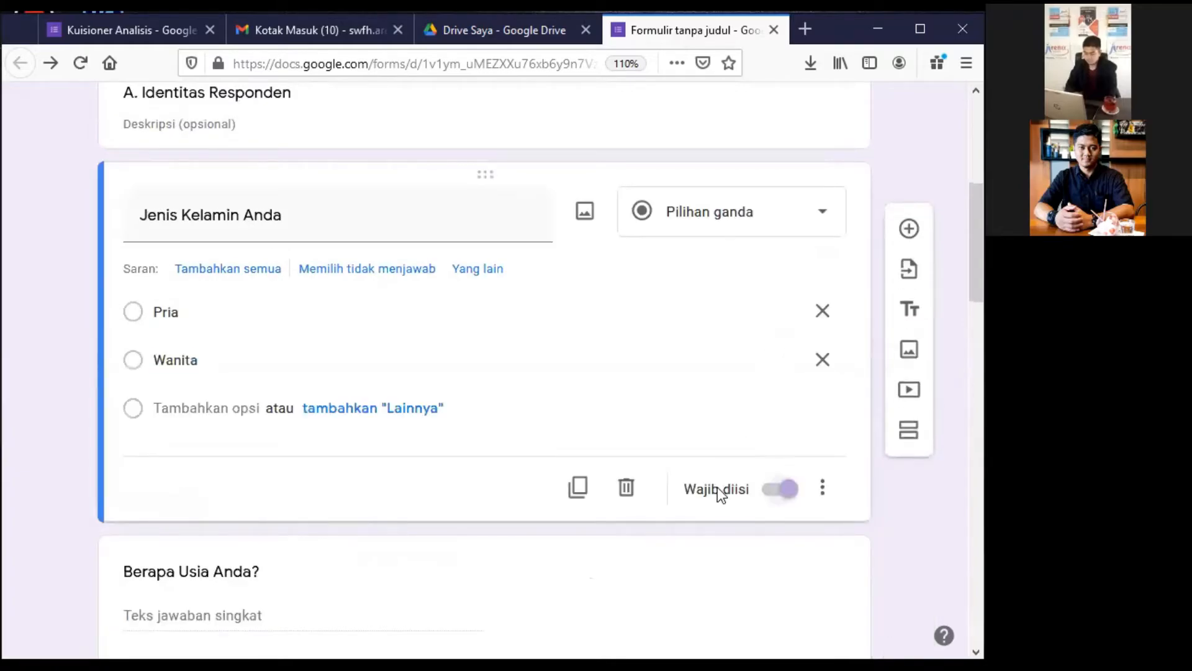
Make the identity question "Berapa Usia Anda?" required.
scroll(894, 391, down, 3)
click(849, 370)
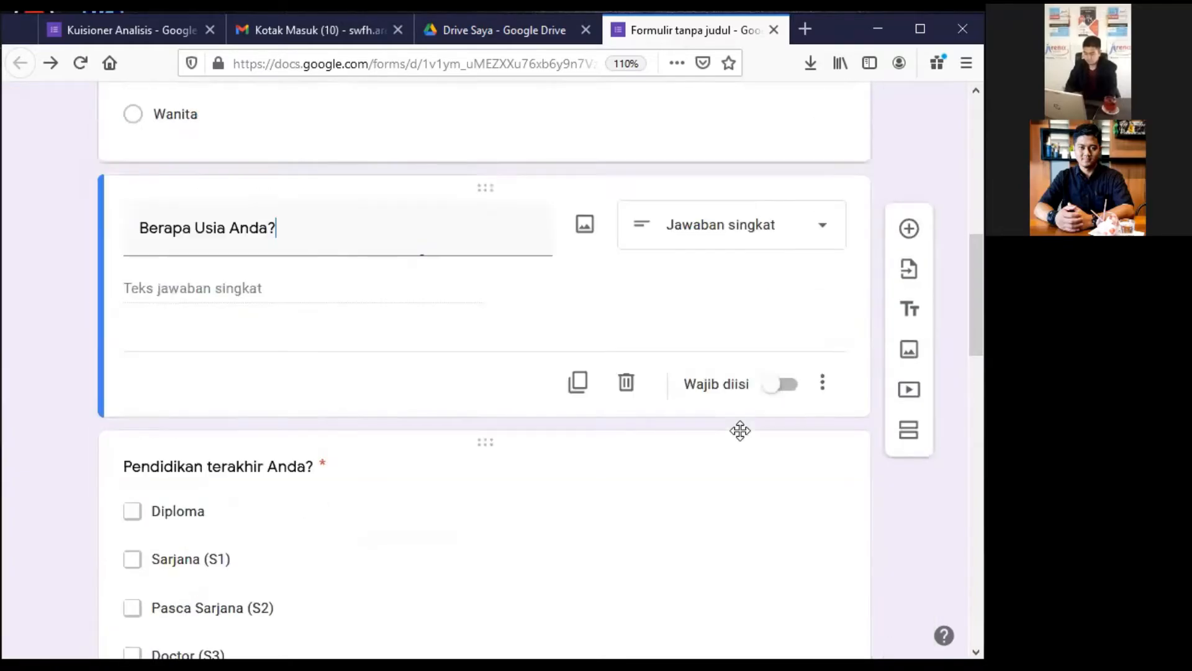
click(781, 385)
Add a title and description block after the sedekah question, titled "Terima kasih telah berpartisipasi dalam penelitian ini".
scroll(781, 385, down, 15)
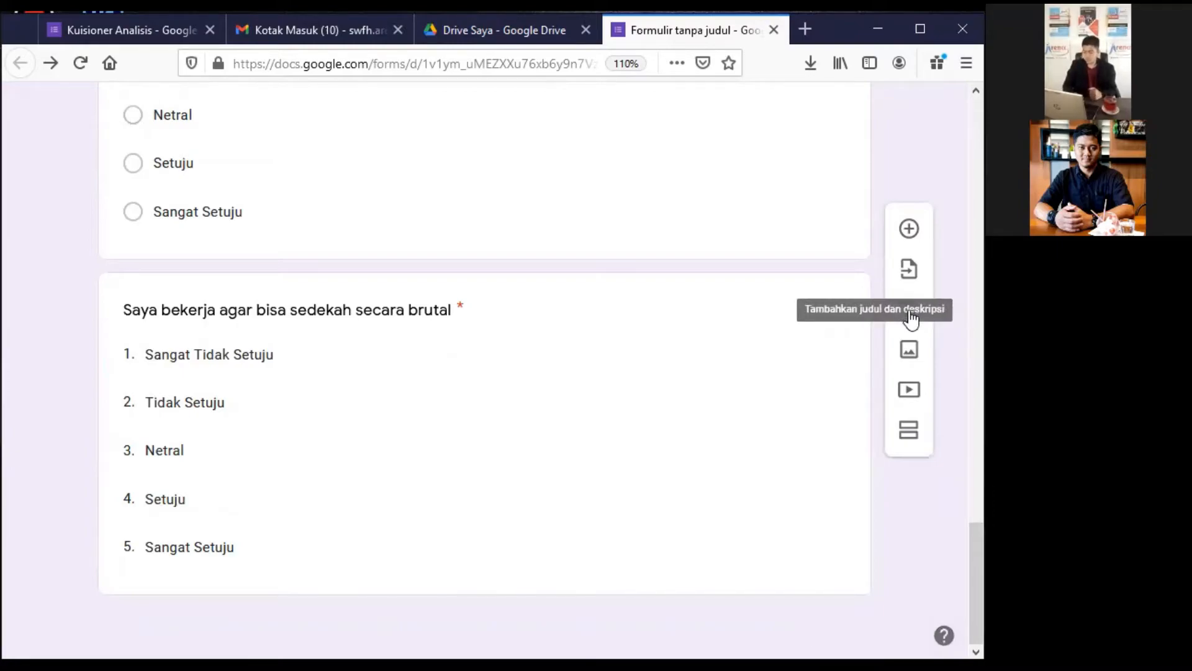
scroll(911, 318, up, 1)
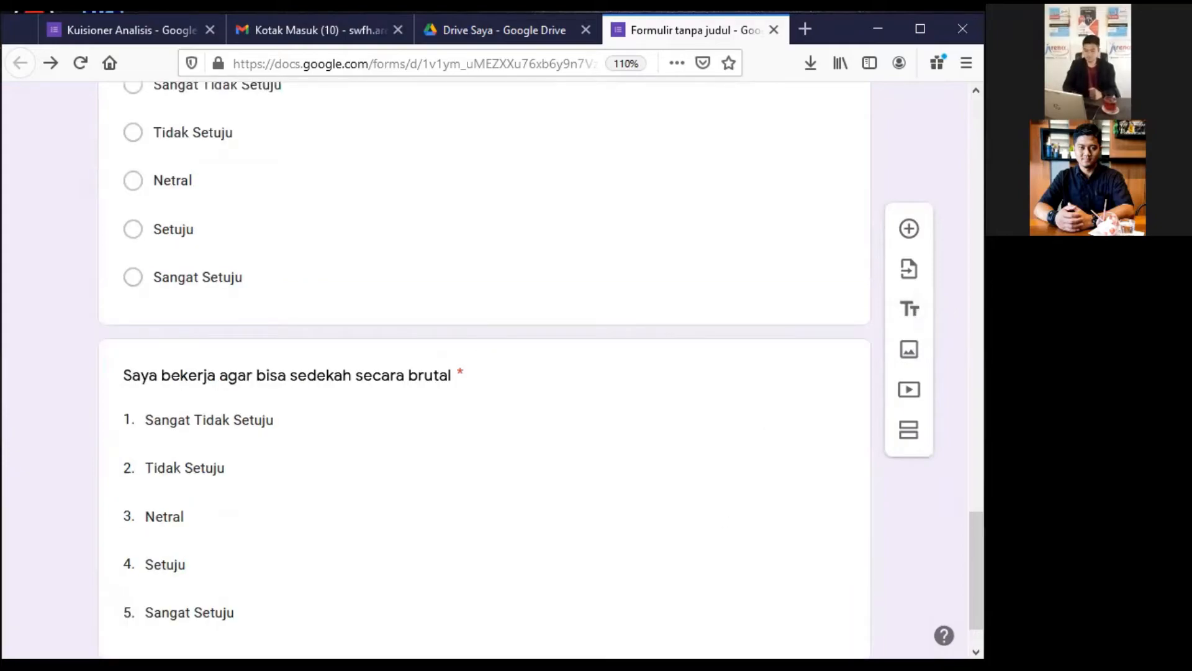
scroll(484, 369, down, 1)
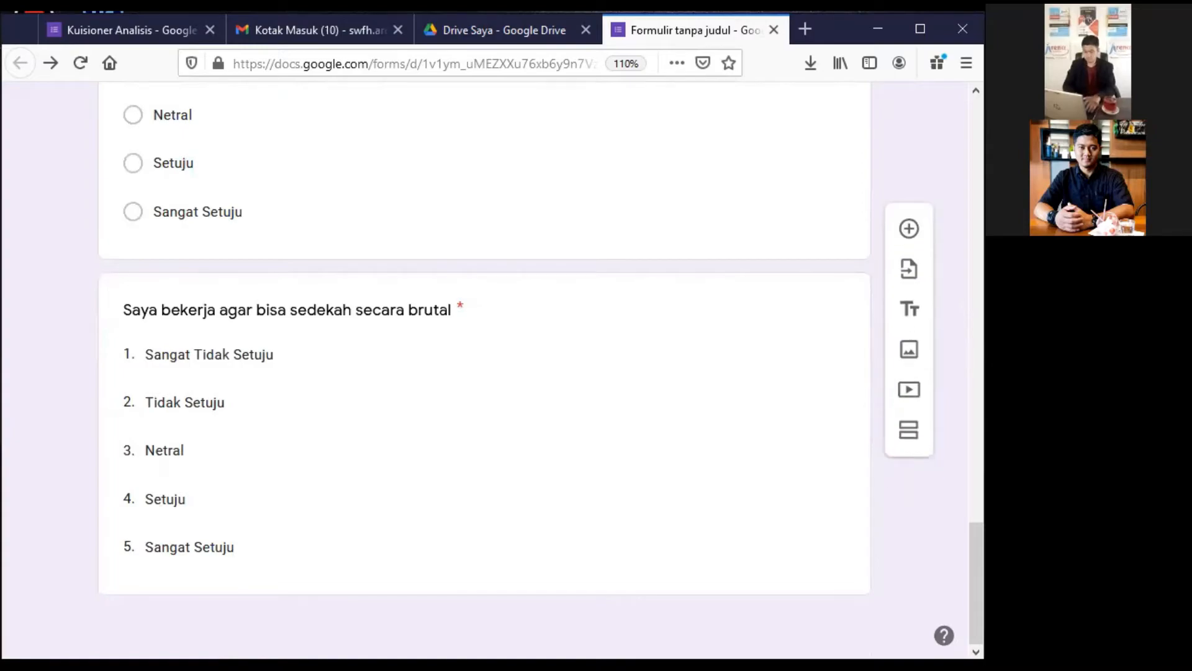
click(724, 535)
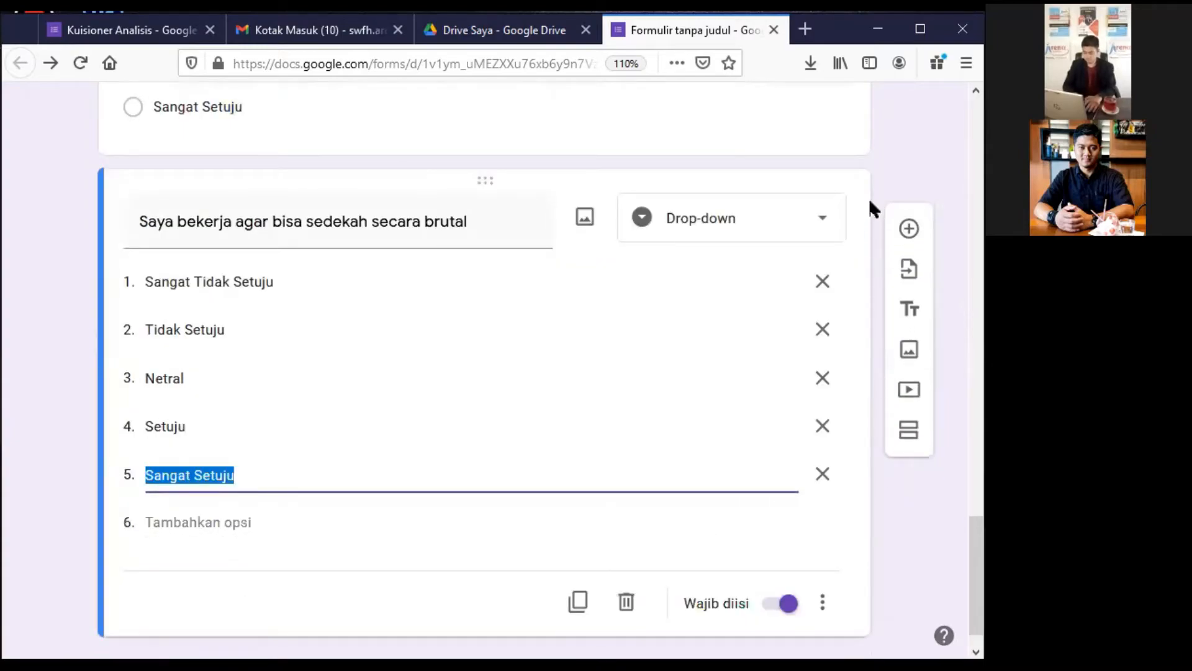
click(909, 309)
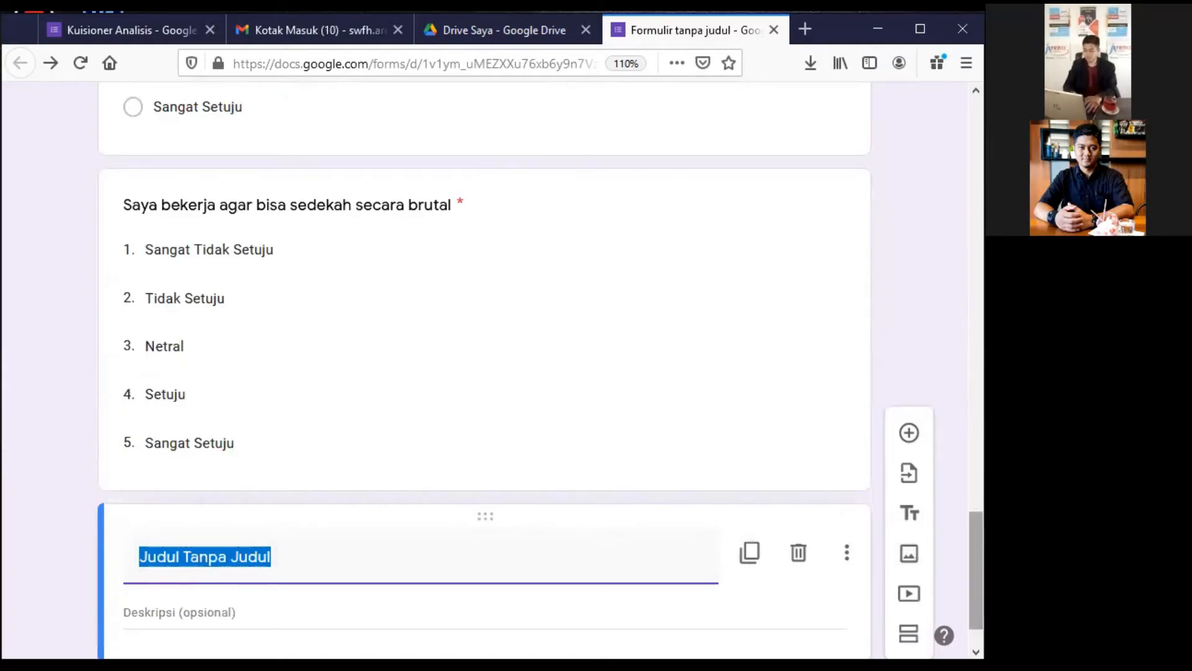
drag(976, 570, 977, 586)
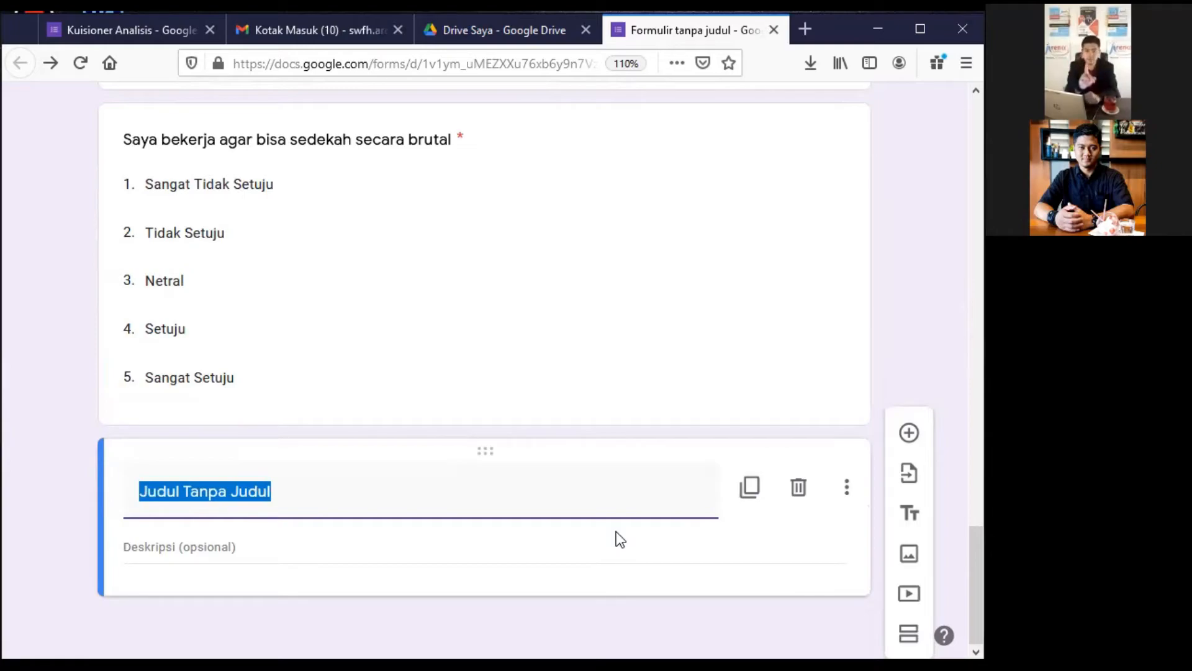
text(Terima kasih )
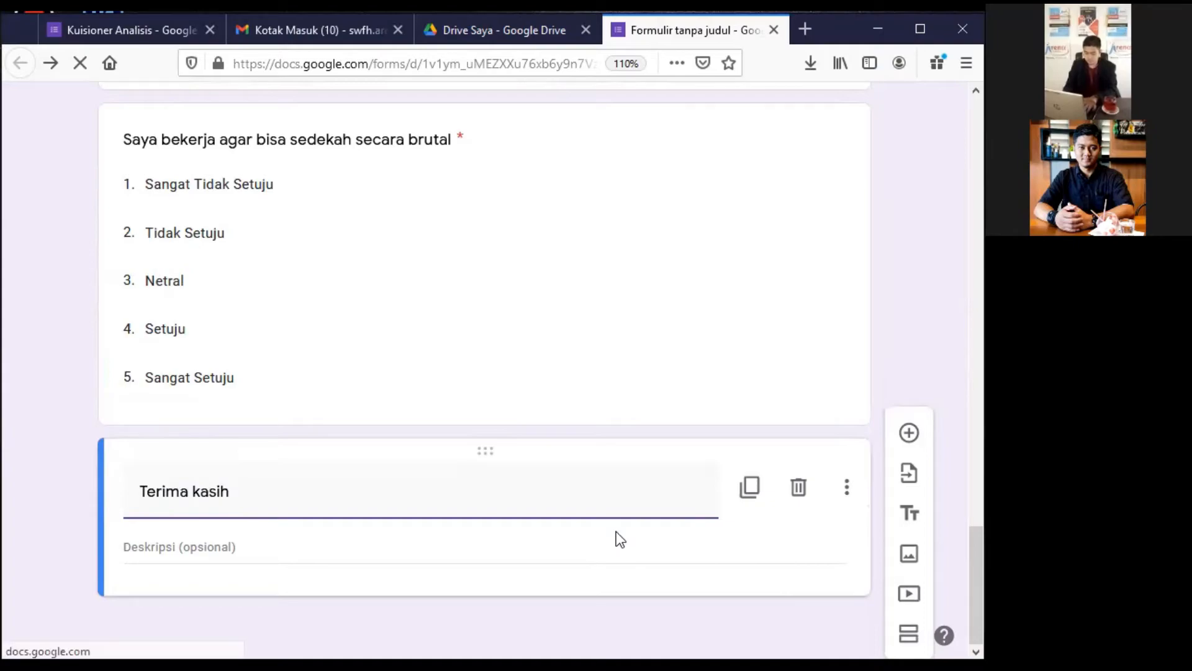
text(telah ber)
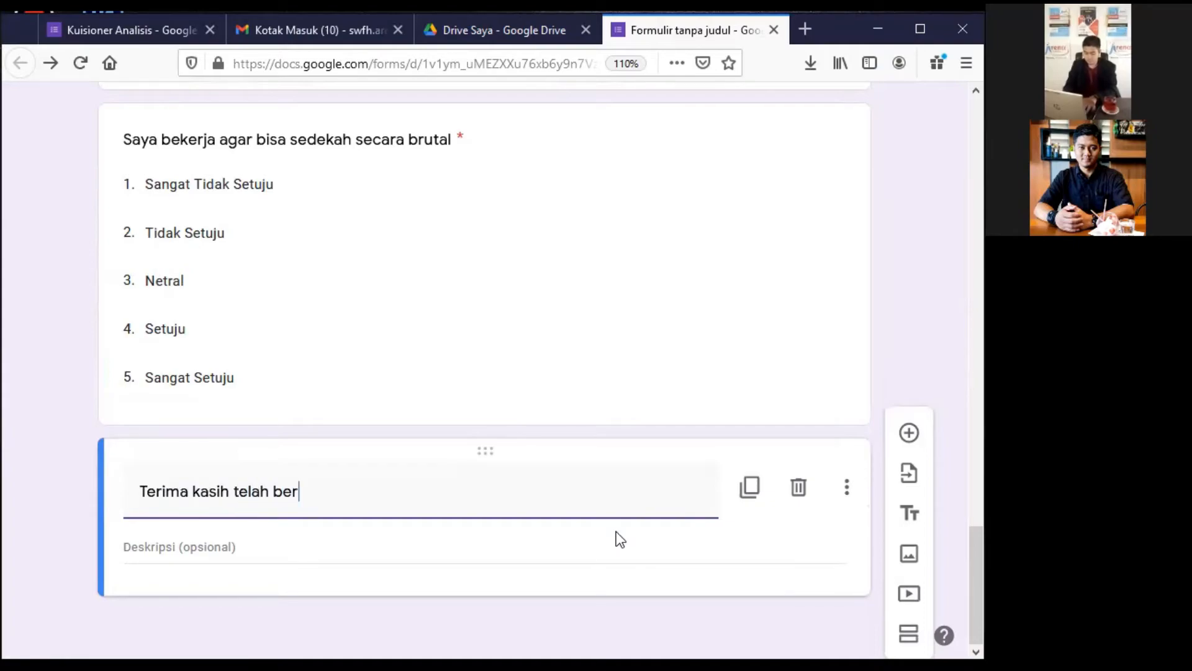
text(partisipasi da)
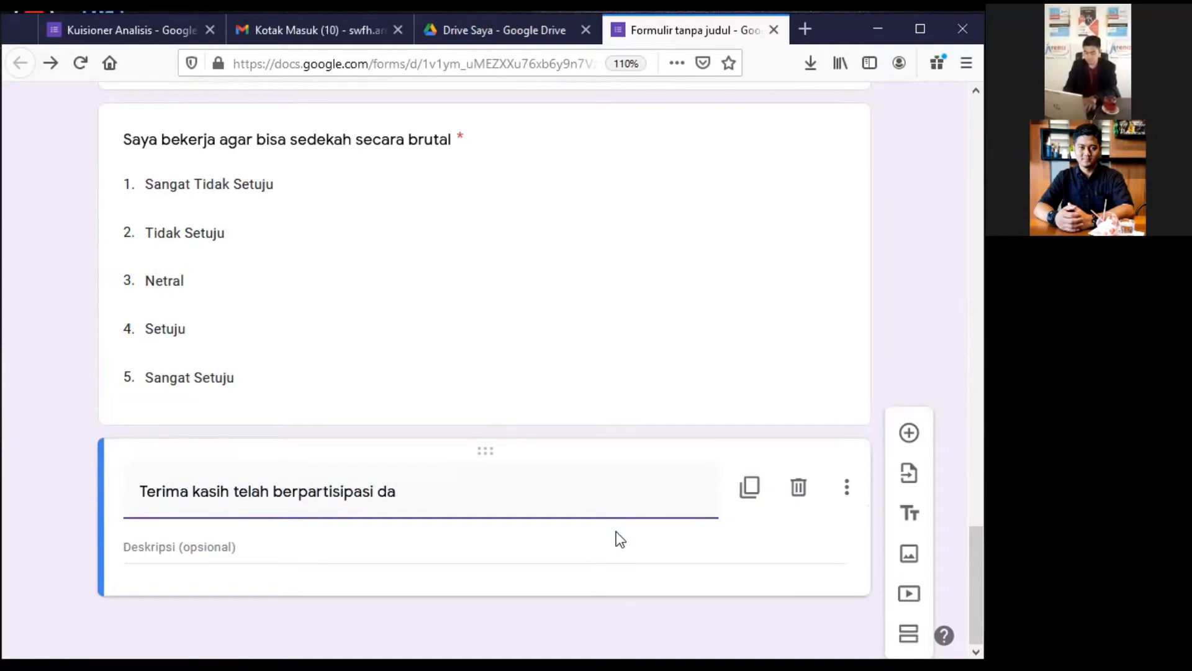
text(lam peneli)
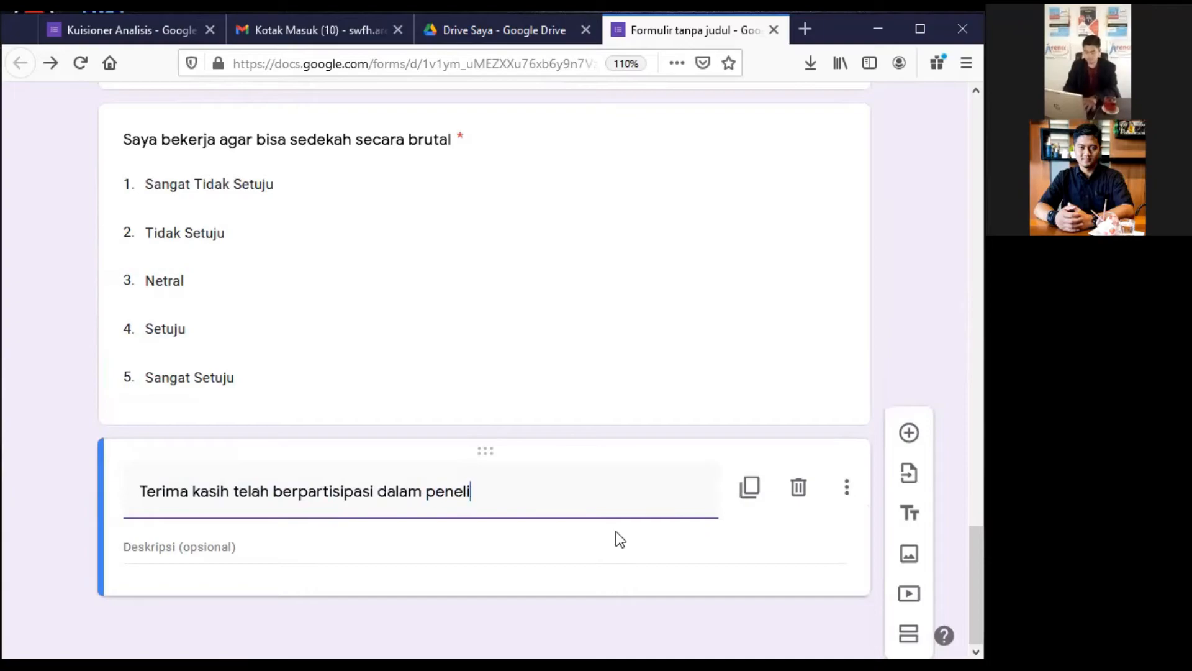
text(tian ini)
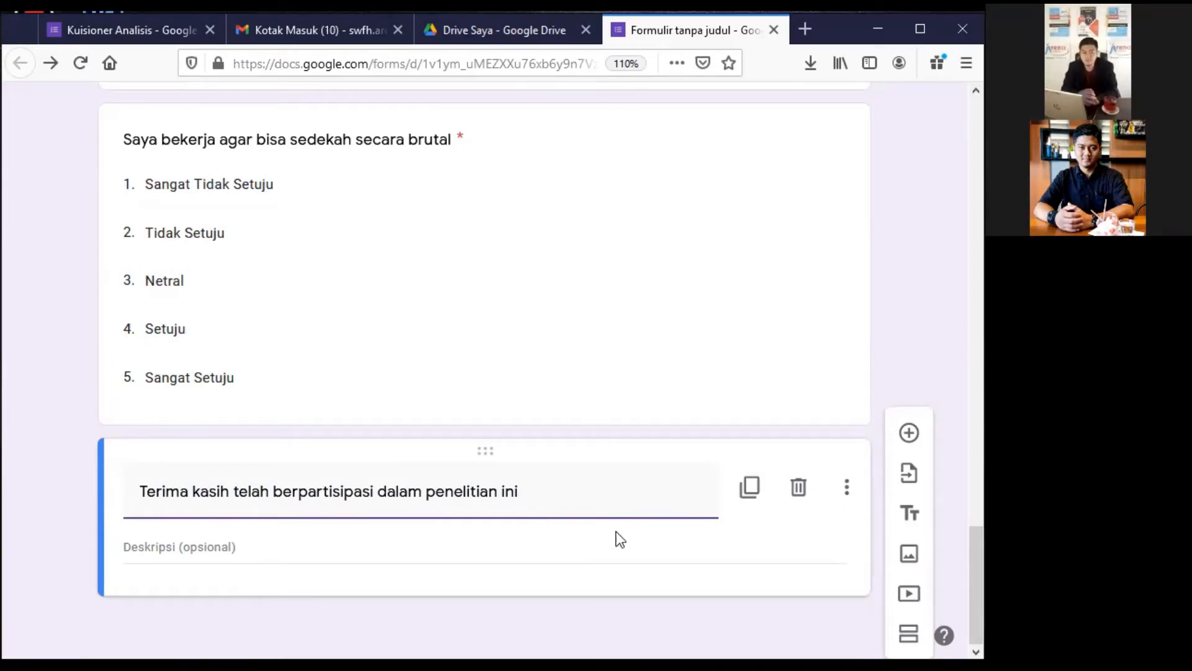
Enter "Semoga Bapak/Ibu selalu diberikan kesehatan dan kesuksesan" as the description of the closing thank-you block.
click(319, 539)
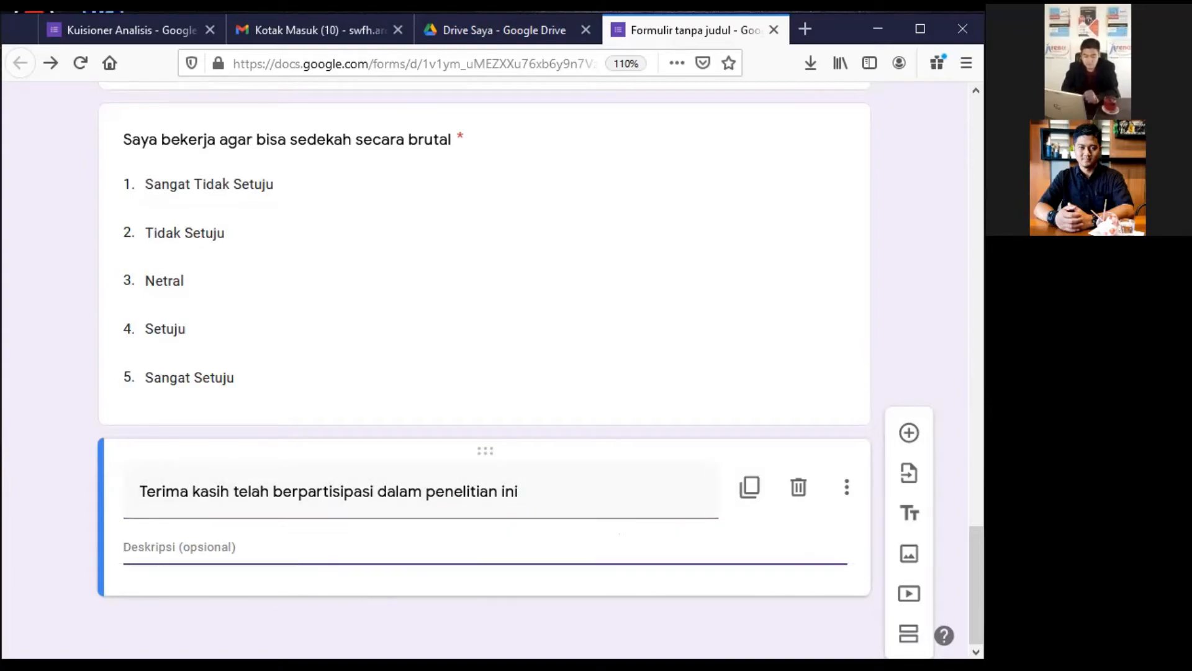
text(s)
key(BackSpace)
text(Semoga Bapak/Ibu )
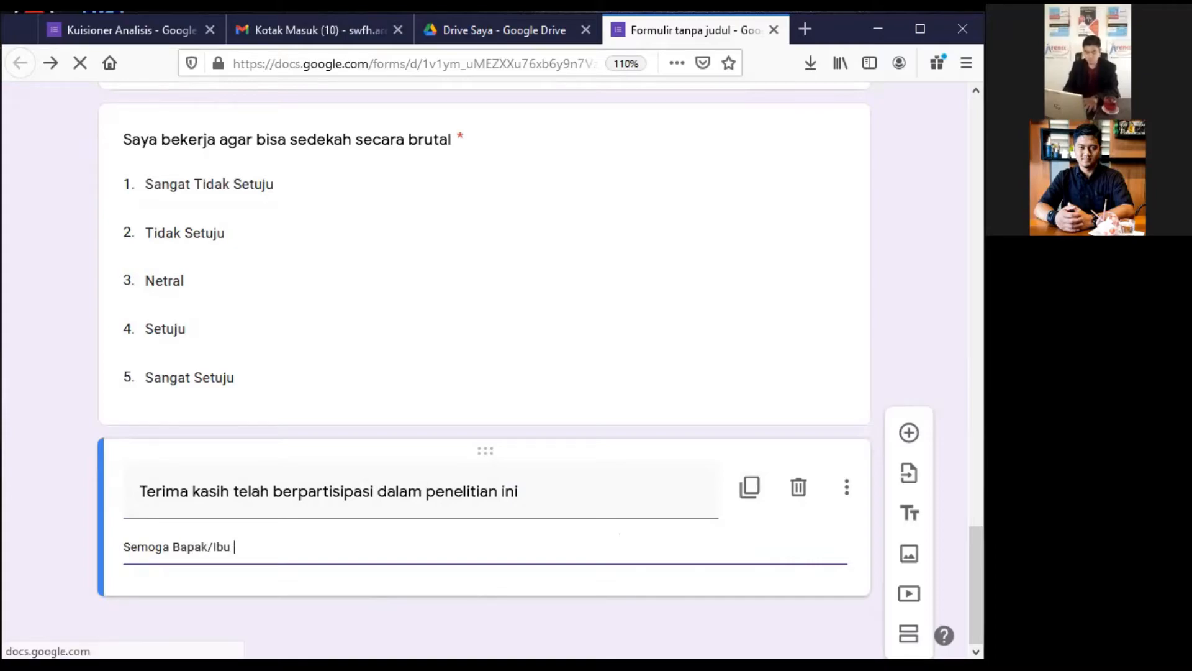
text(selalu di)
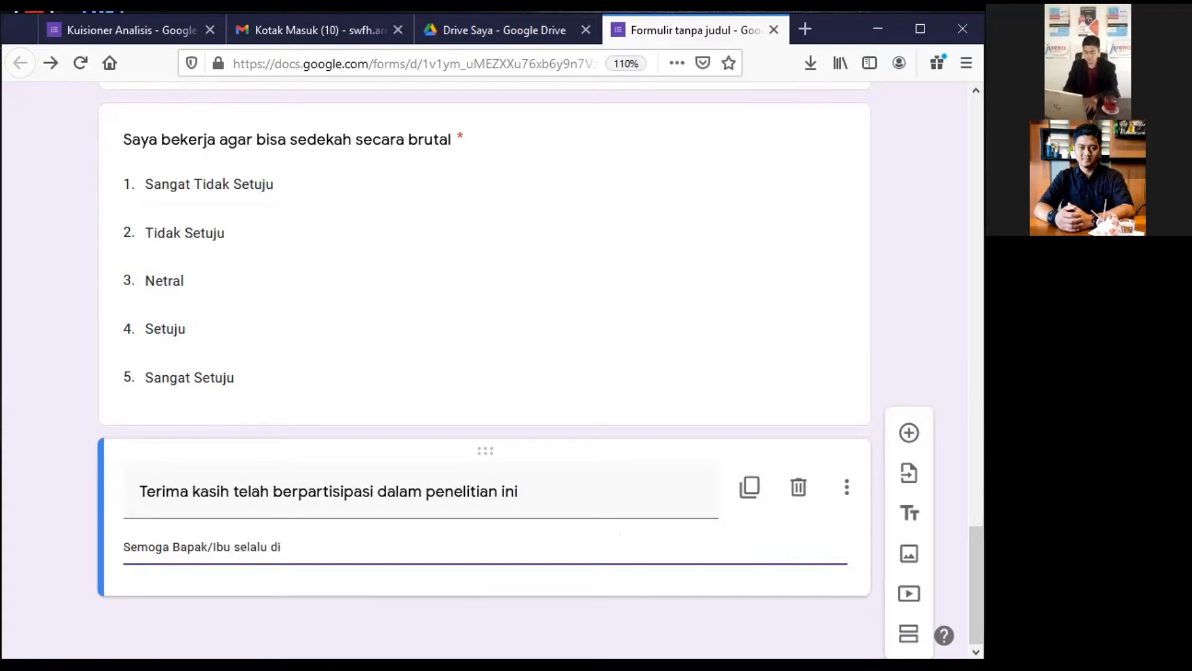
text(berikan kesehatan)
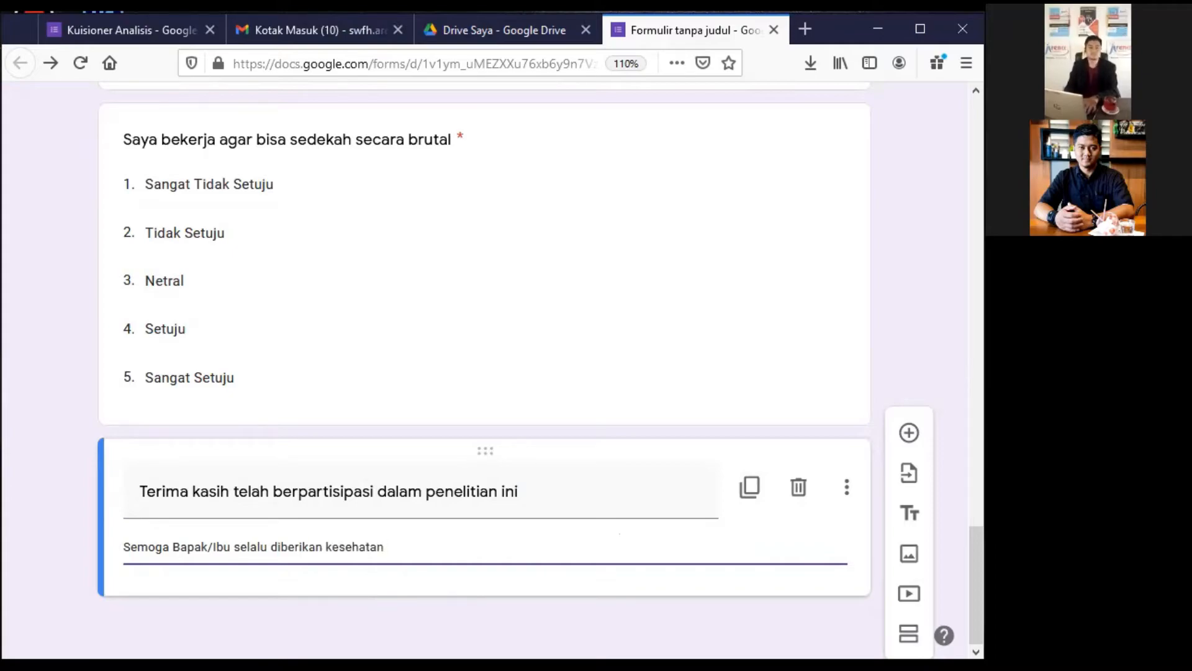
text( dan kesu)
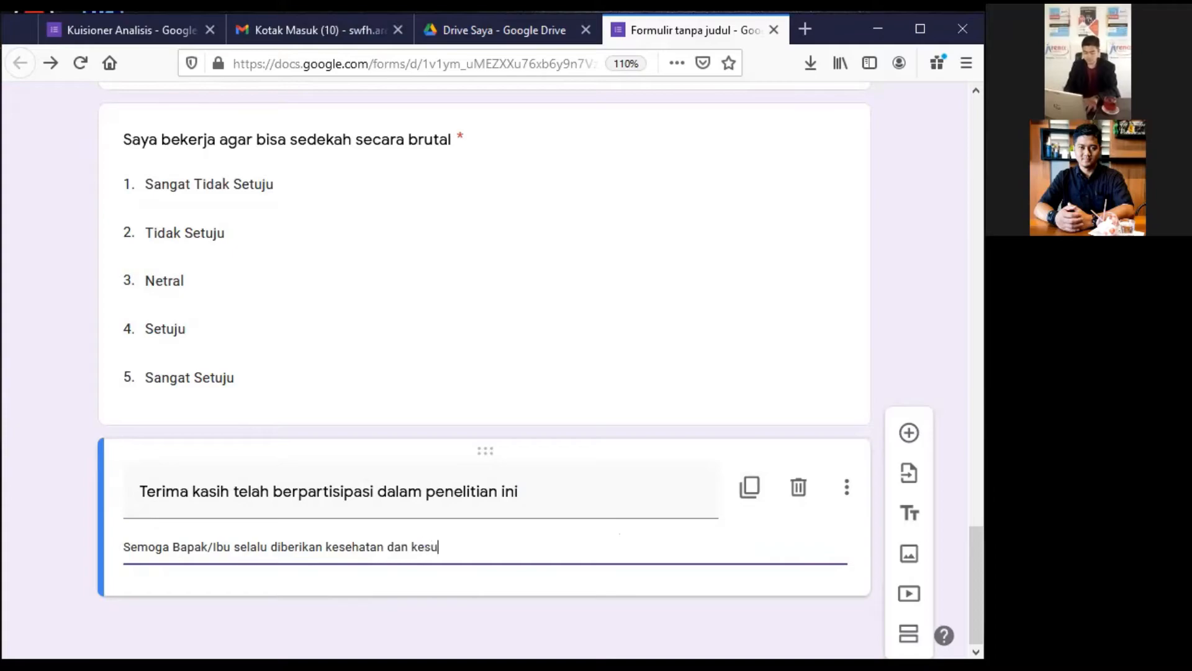
text(ksesan)
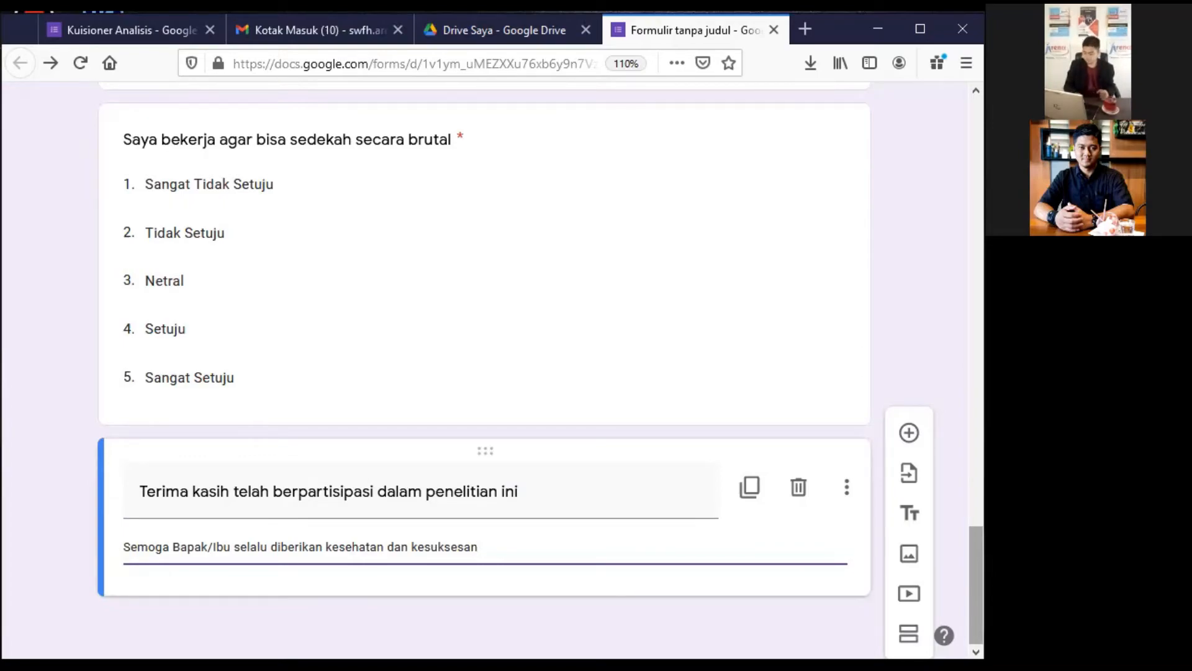
Preview the questionnaire and look through its first page with the respondent identity questions.
scroll(484, 372, up, 20)
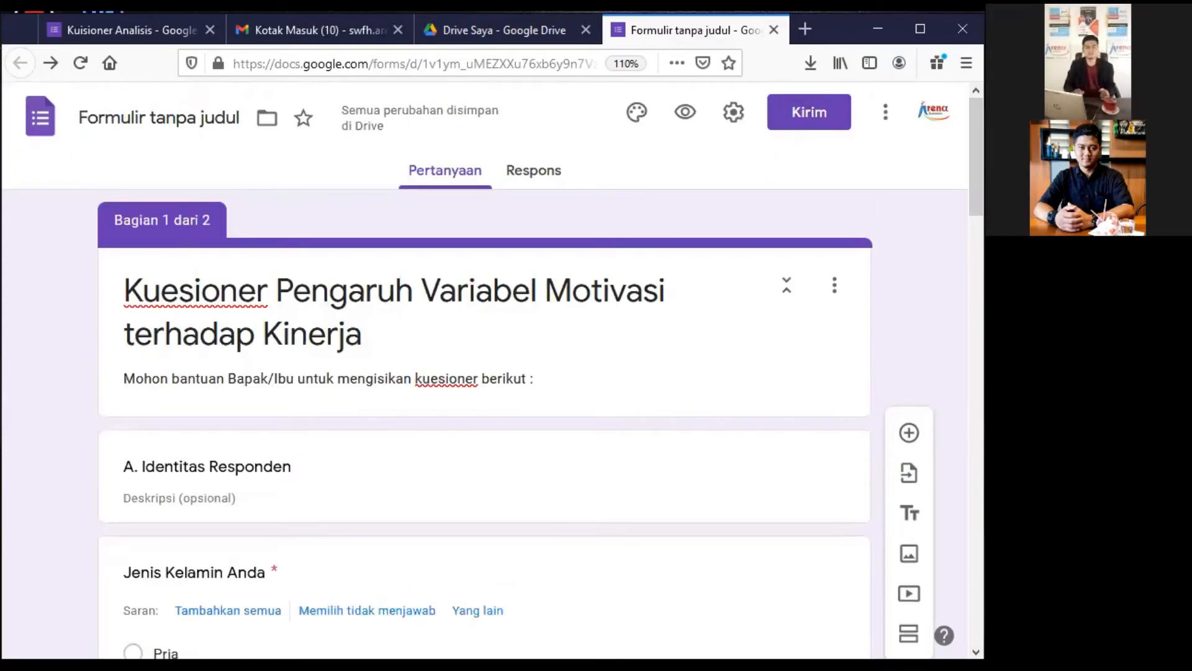
click(686, 122)
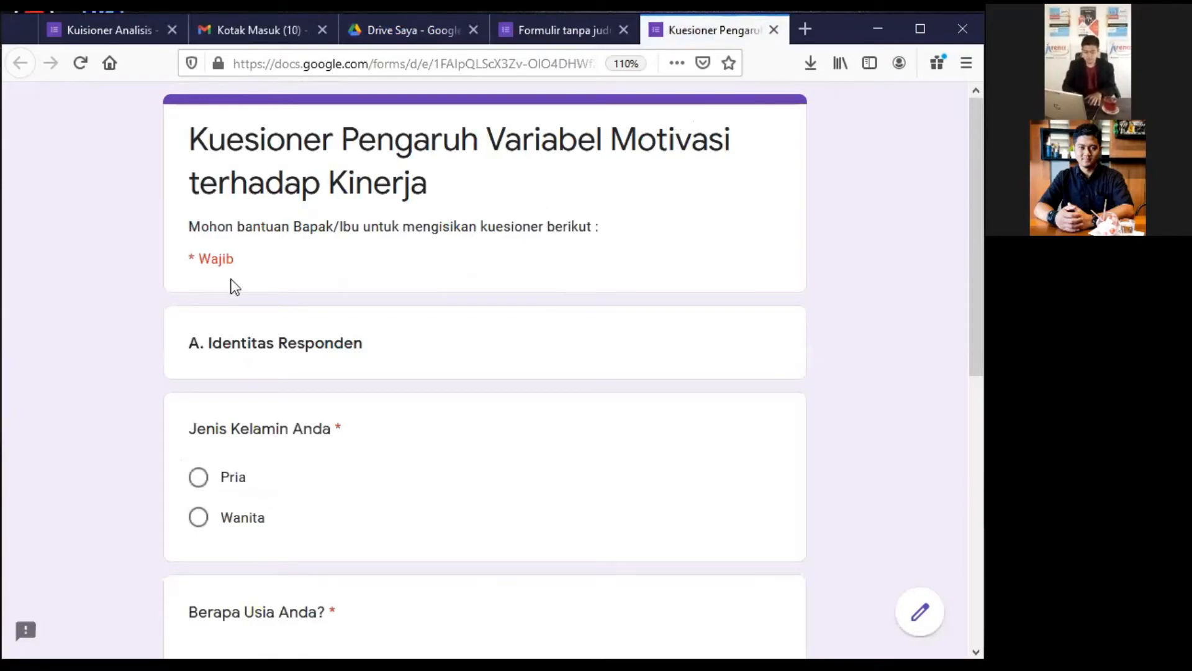
scroll(484, 373, down, 8)
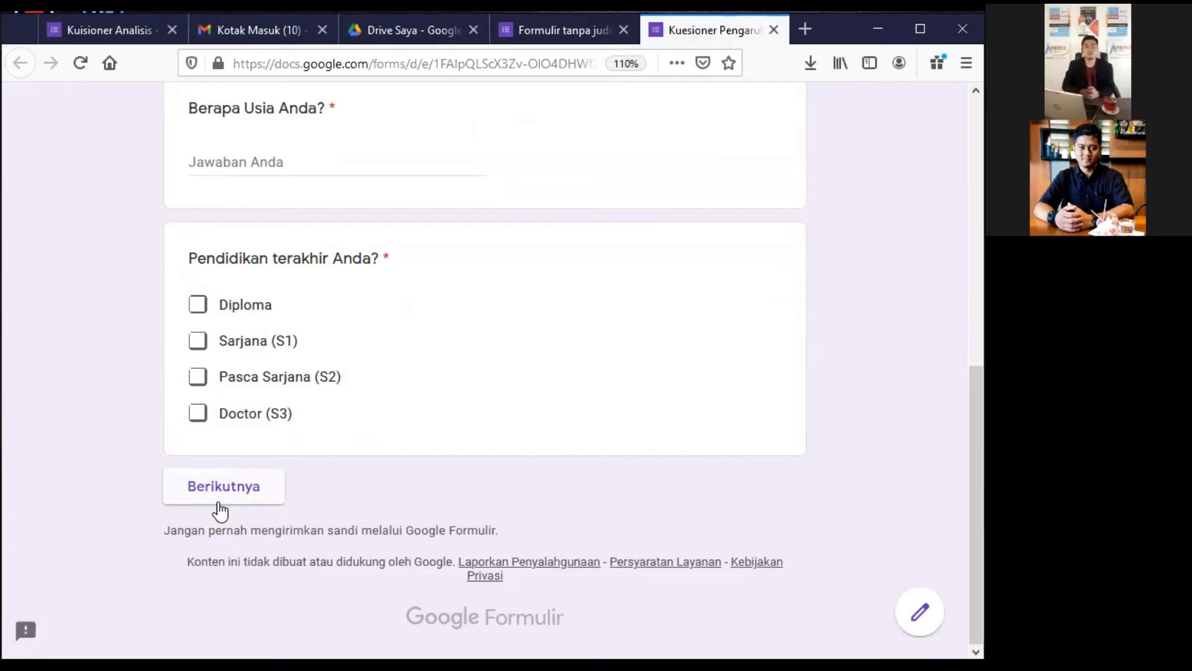
drag(976, 405, 976, 142)
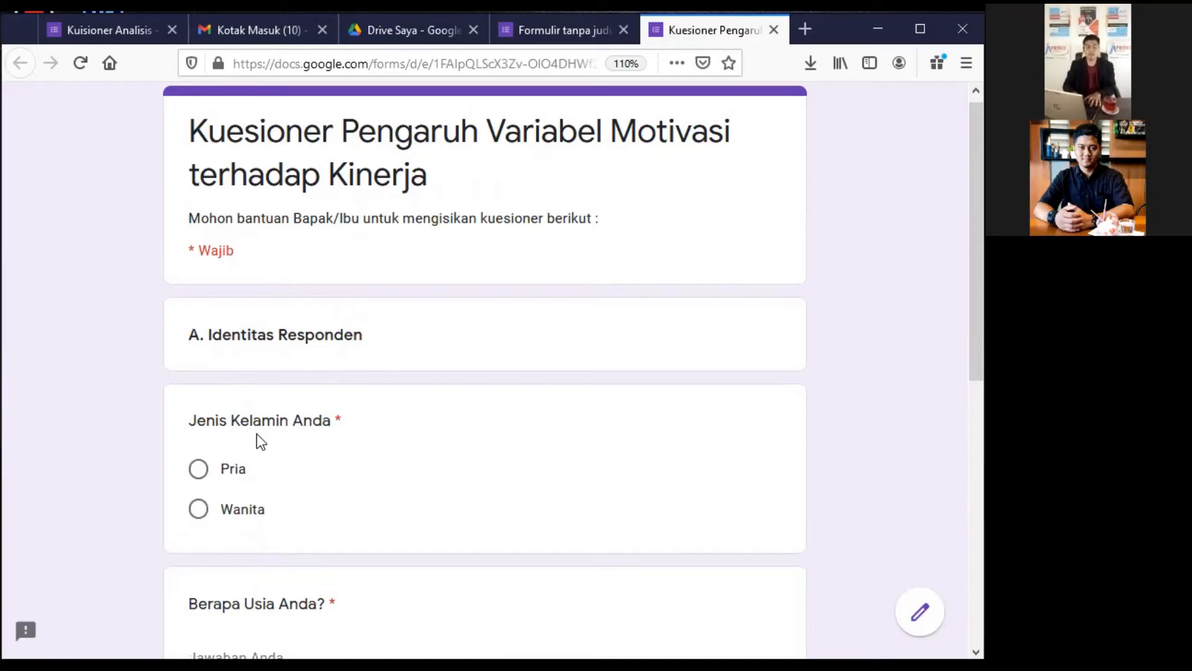
Answer the previewed identity questions with "Pria", "17 tahun" and "Sarjana (S1)", and continue to the next section.
click(201, 472)
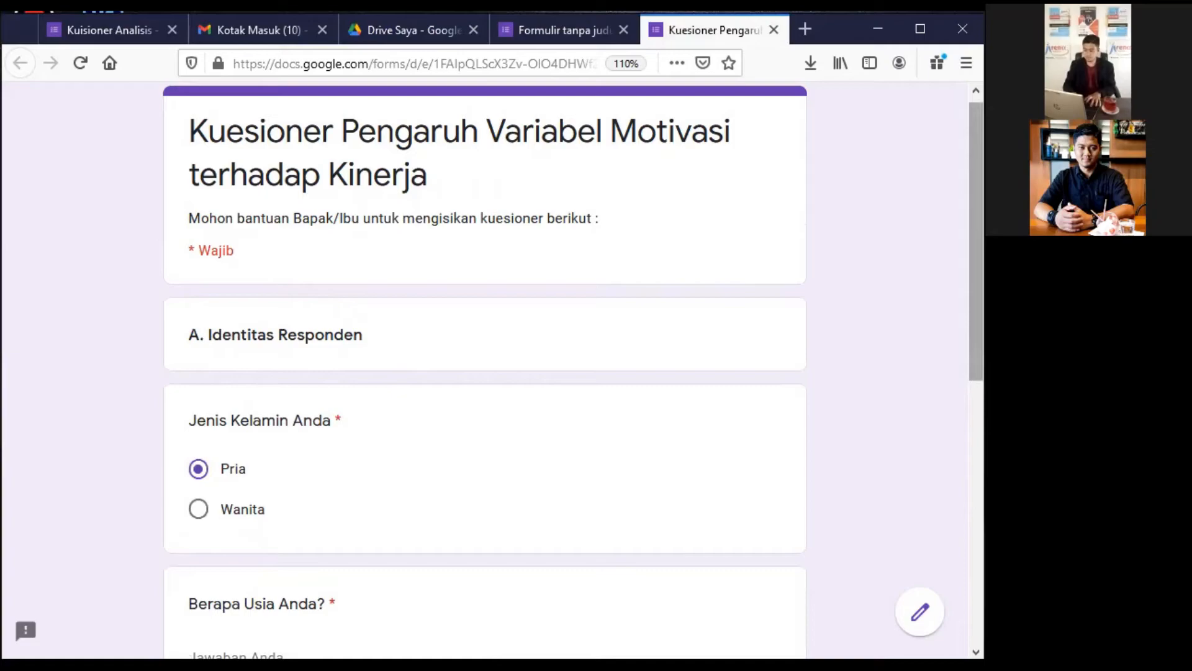
scroll(325, 349, down, 4)
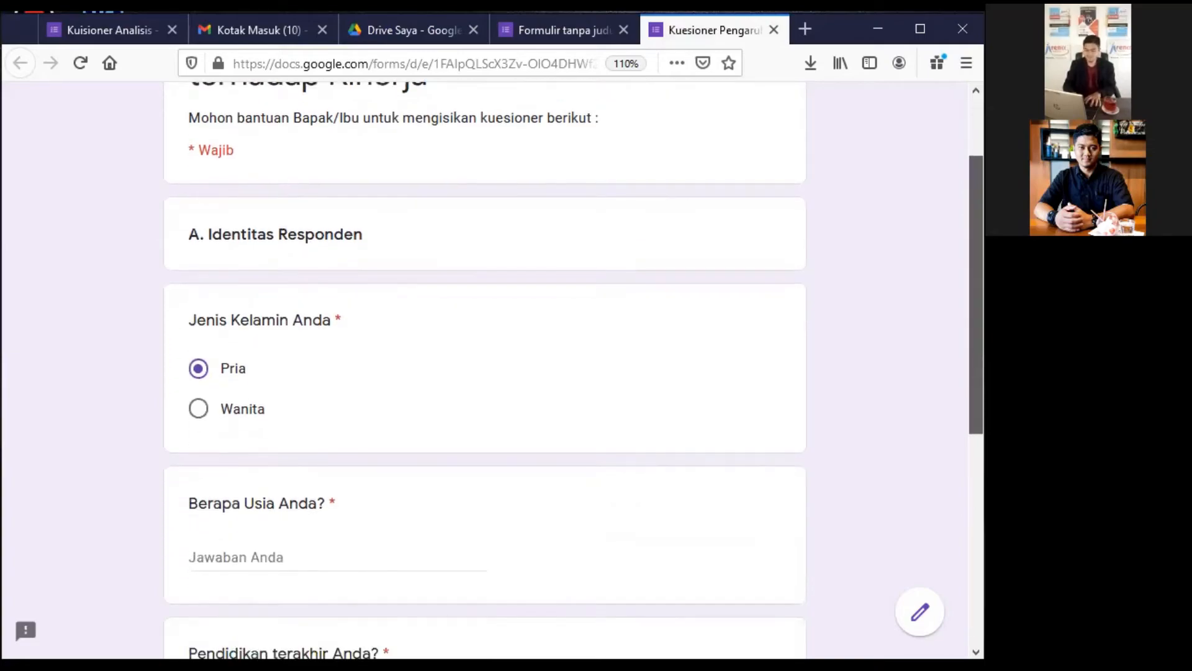
click(285, 394)
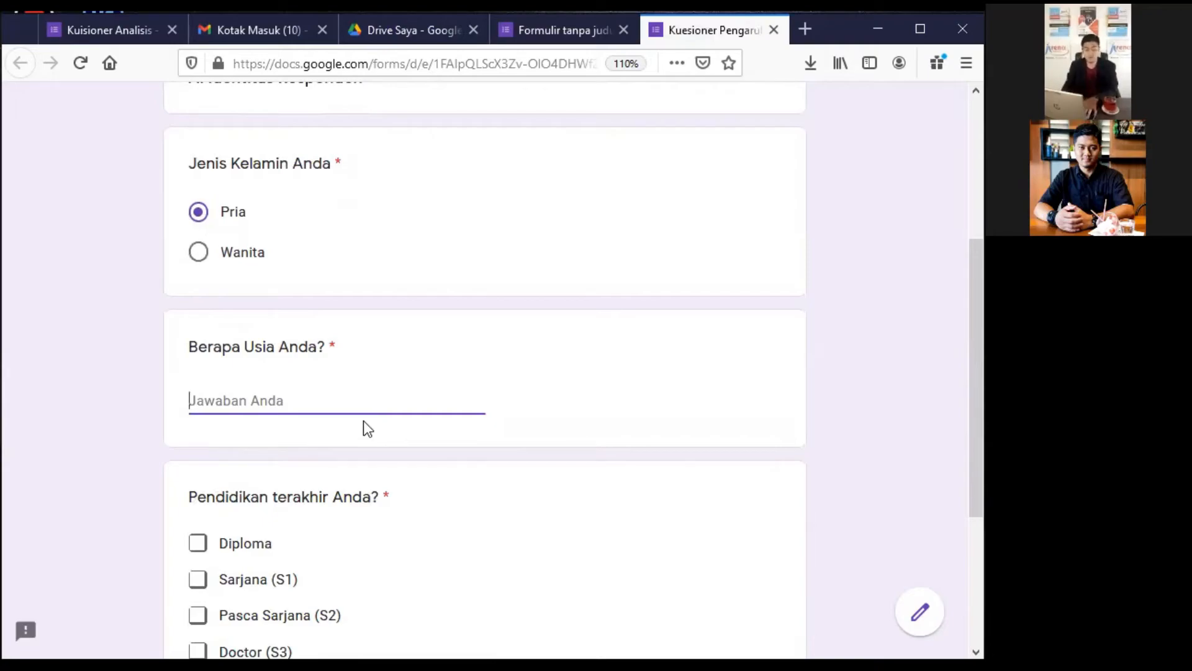
text(17 tahun)
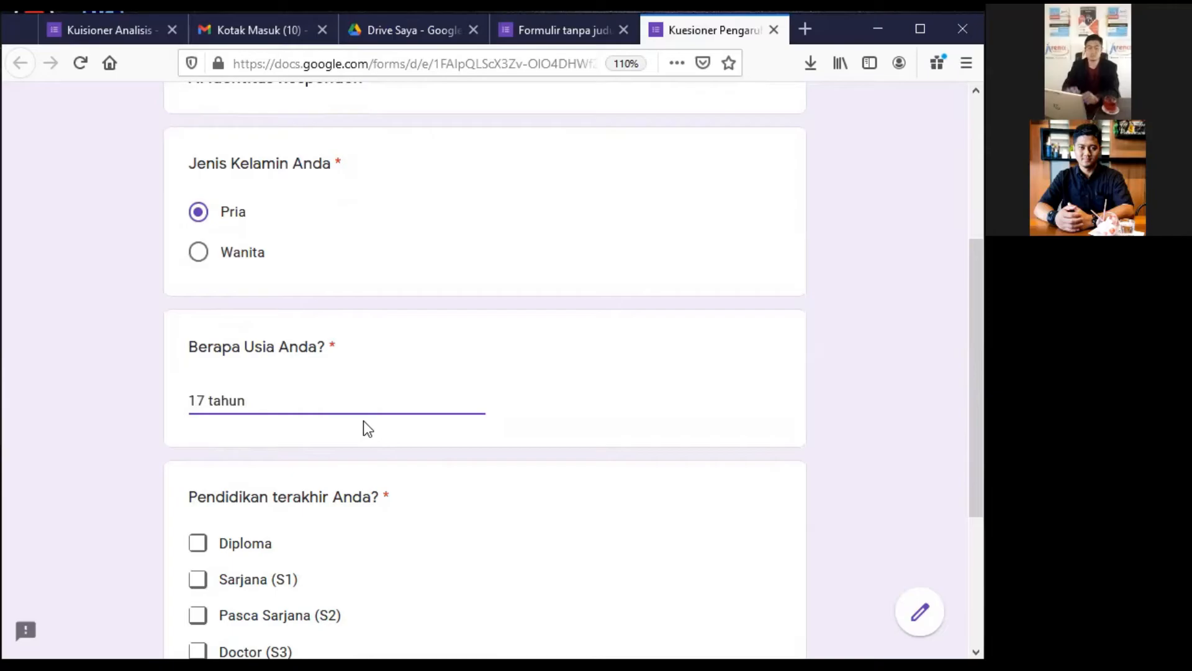
scroll(679, 418, down, 3)
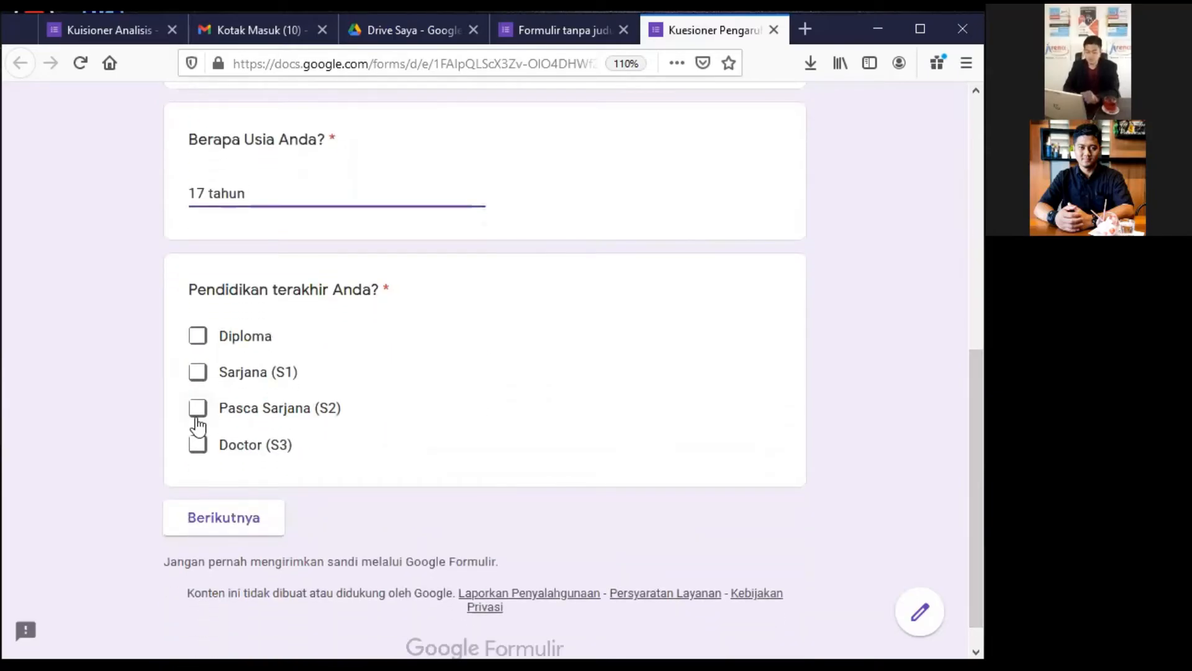
click(196, 375)
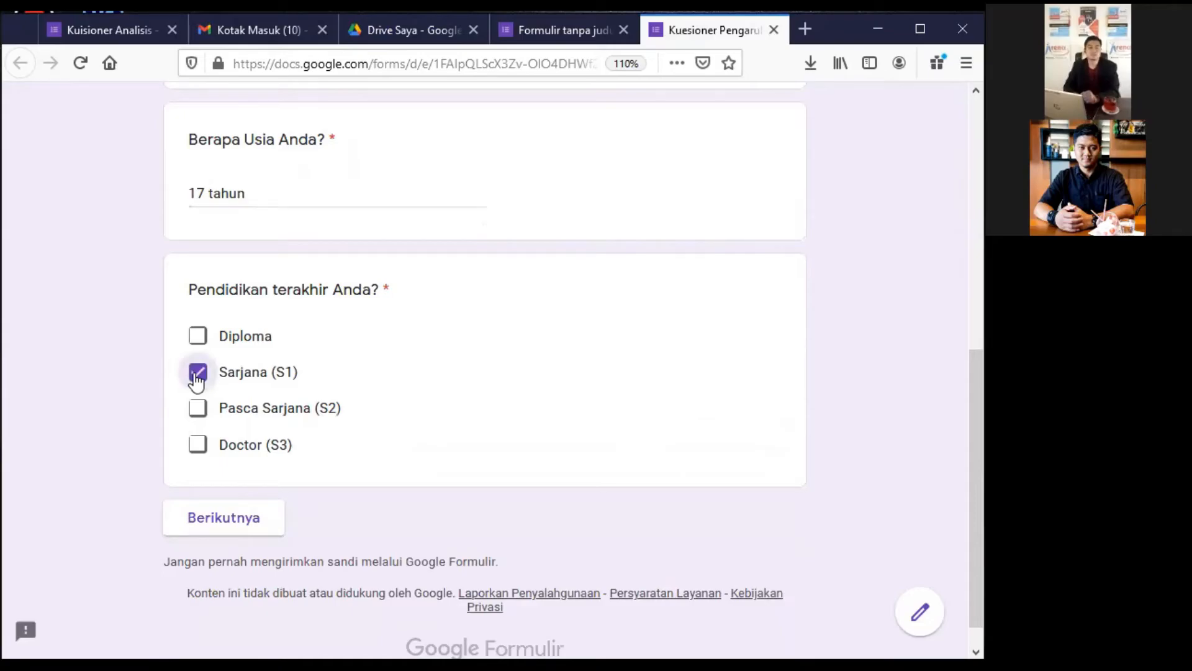
click(231, 527)
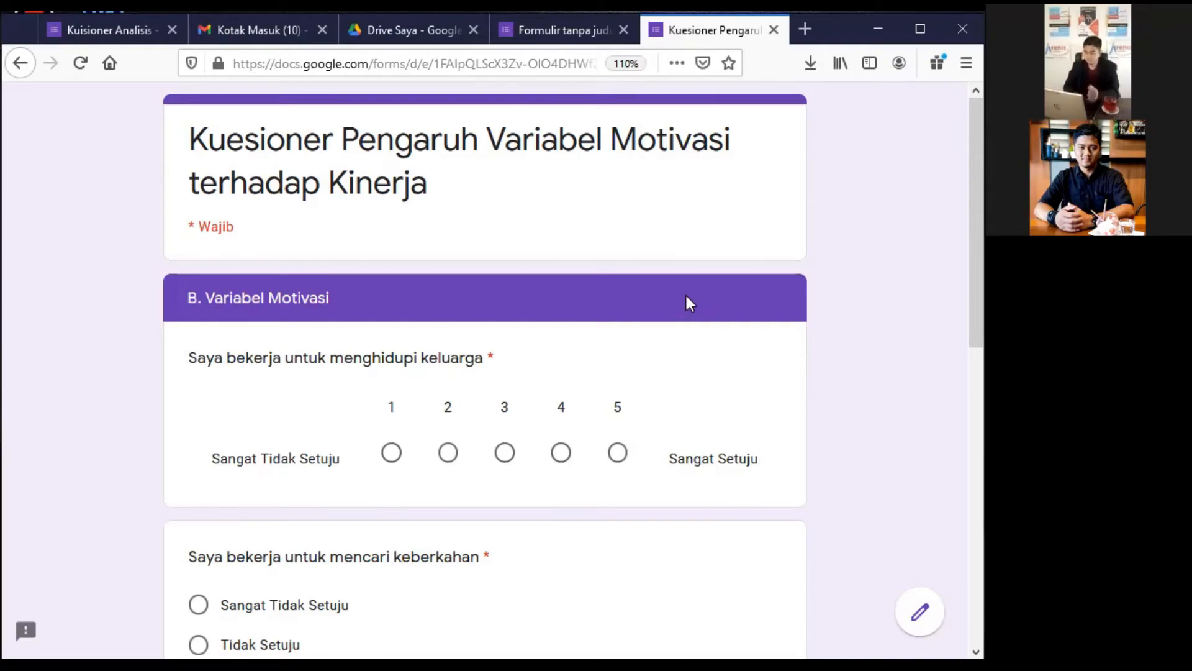
Answer the menghidupi keluarga scale with 4 and the keberkahan question with "Sangat Setuju".
scroll(515, 322, down, 2)
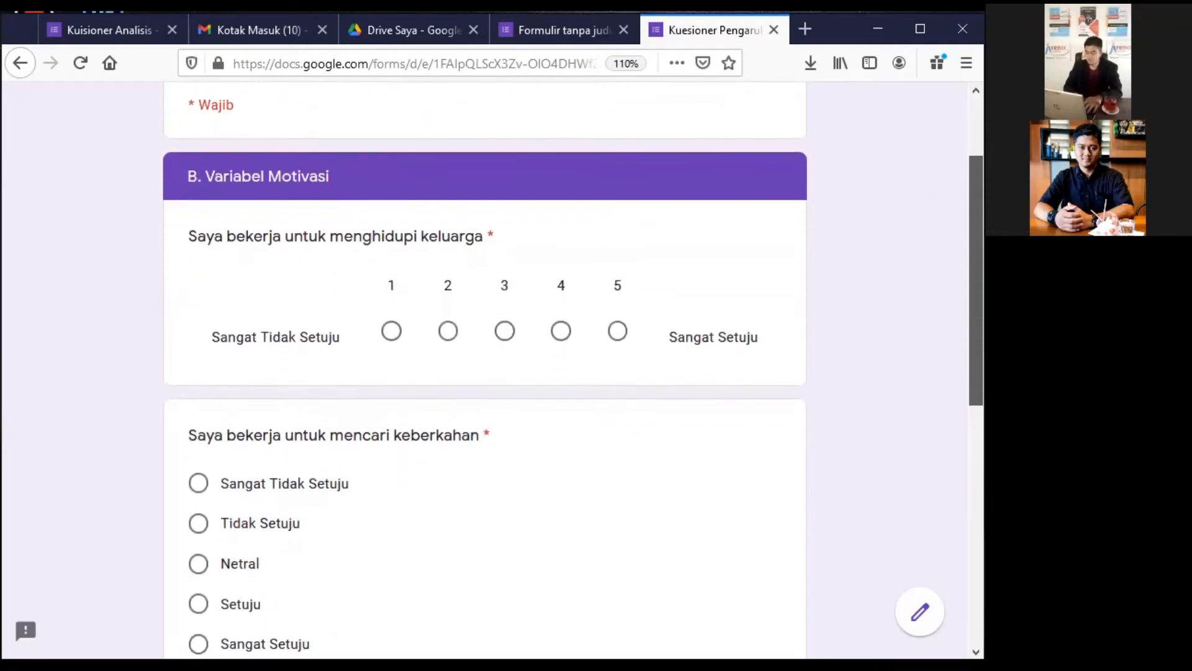
click(566, 324)
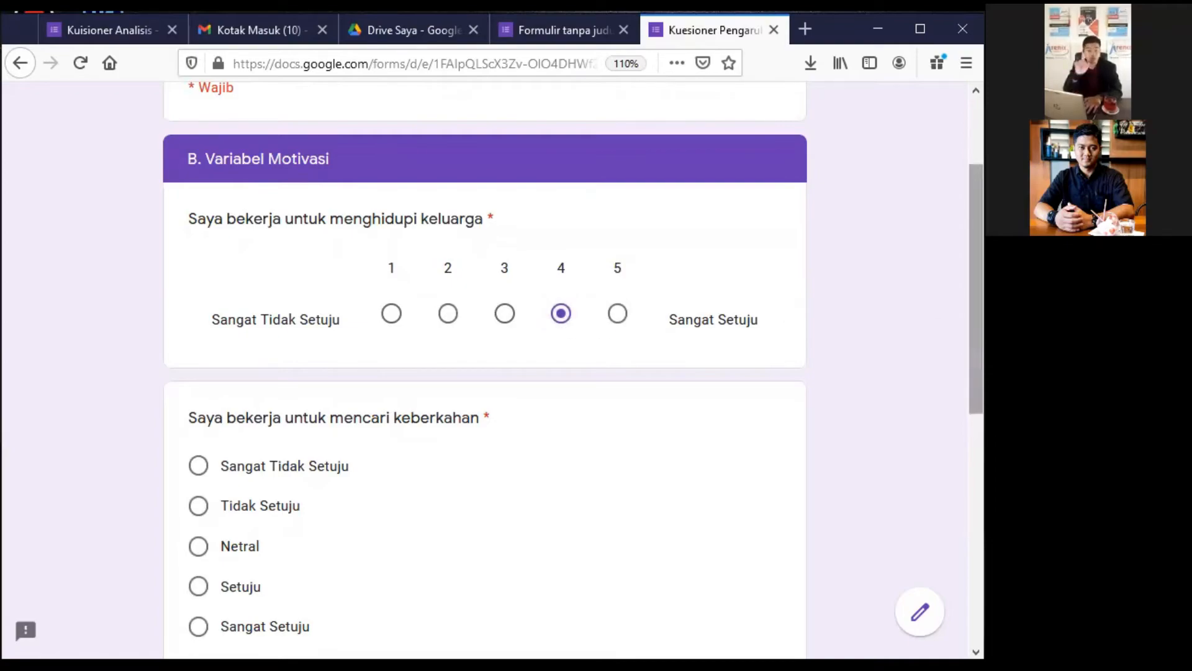
scroll(484, 366, down, 2)
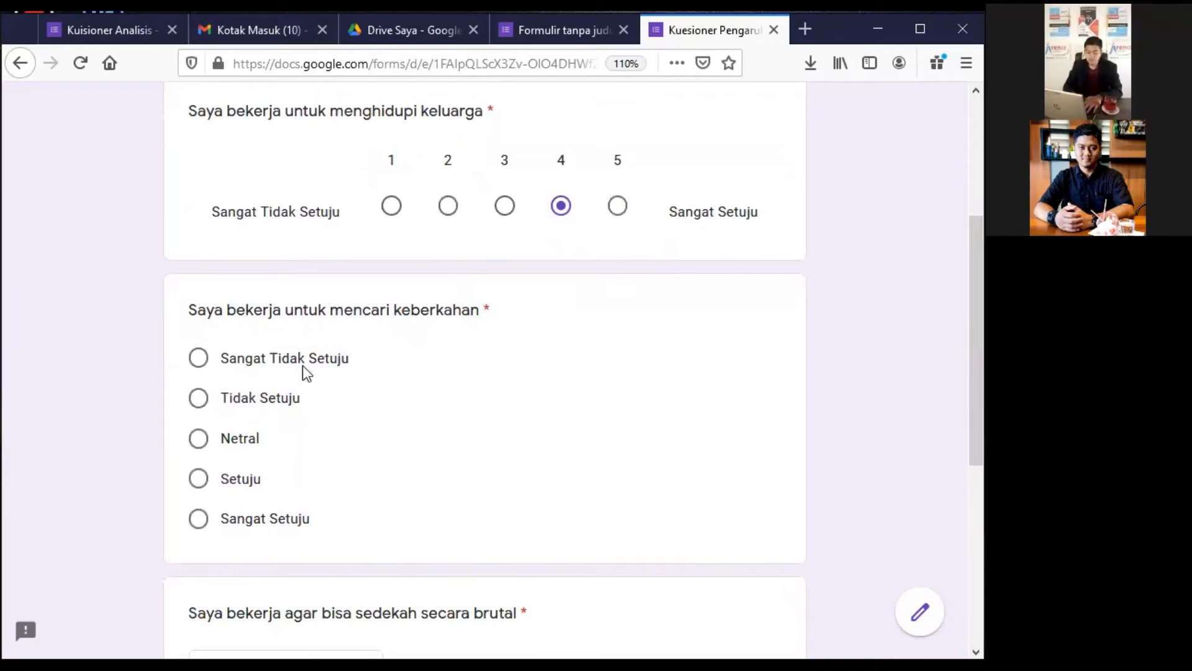
click(199, 519)
Answer the sedekah secara brutal question with "Sangat Setuju" and submit the completed questionnaire.
scroll(251, 305, down, 5)
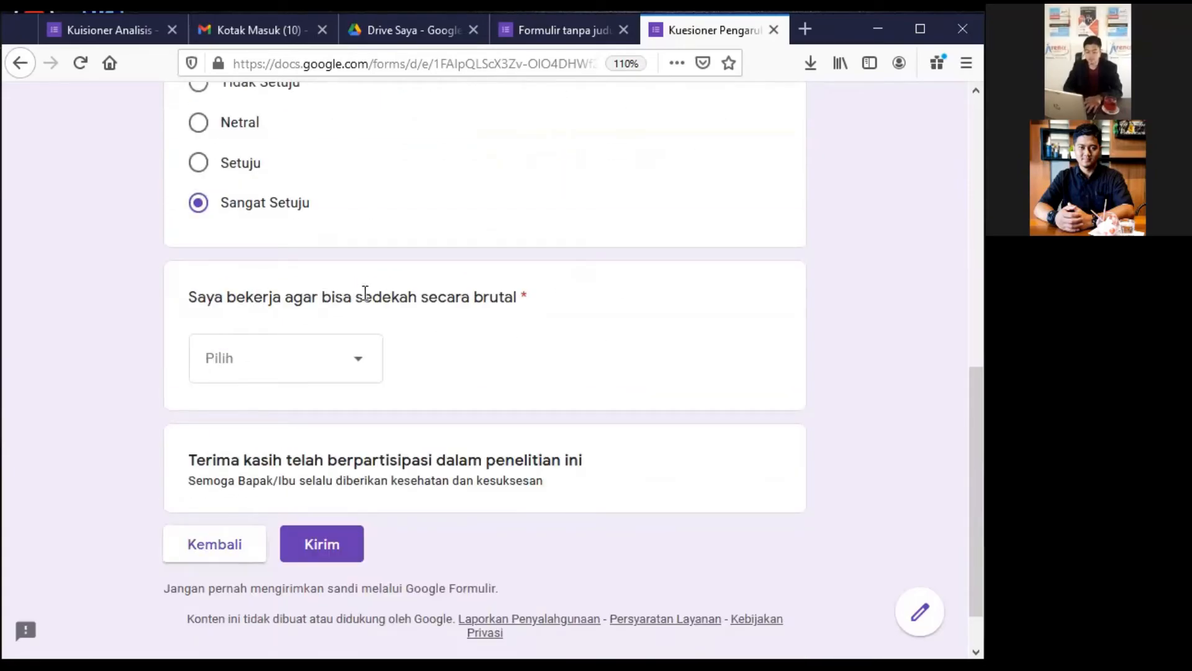
click(354, 364)
click(447, 348)
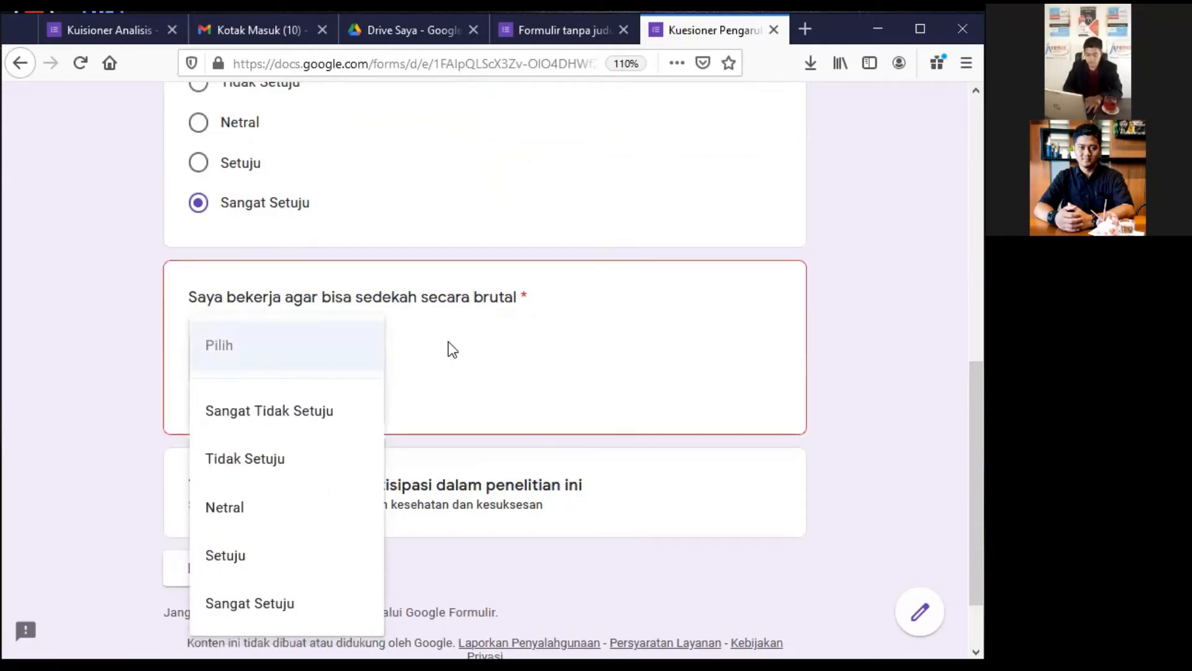
click(364, 359)
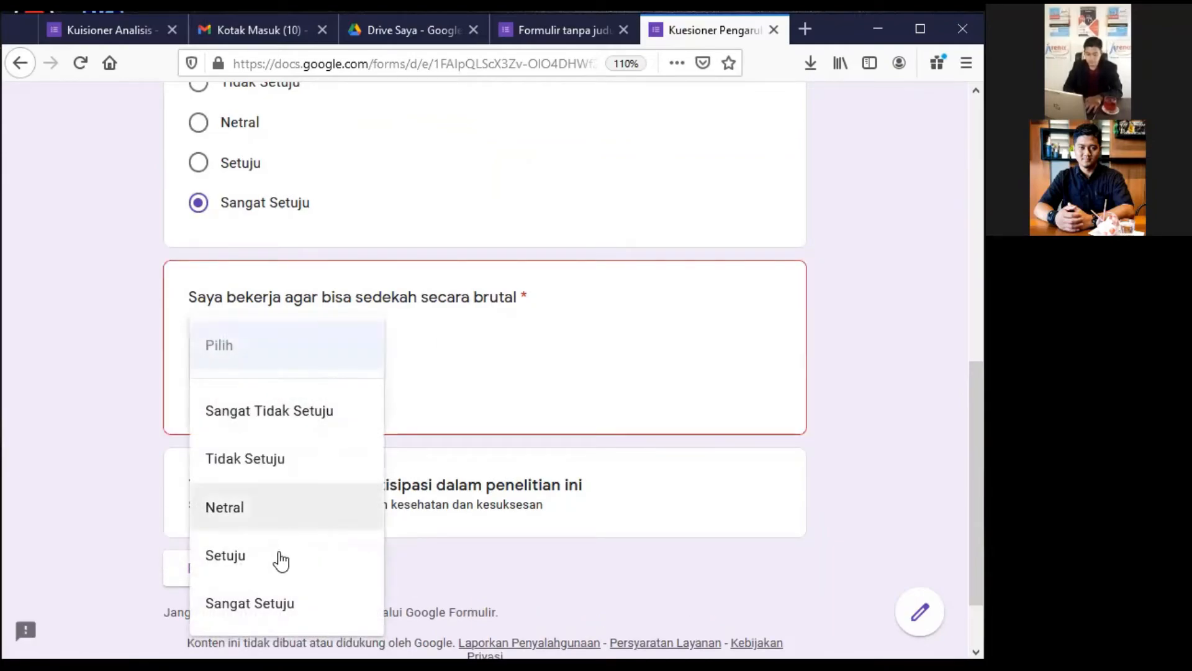
click(243, 614)
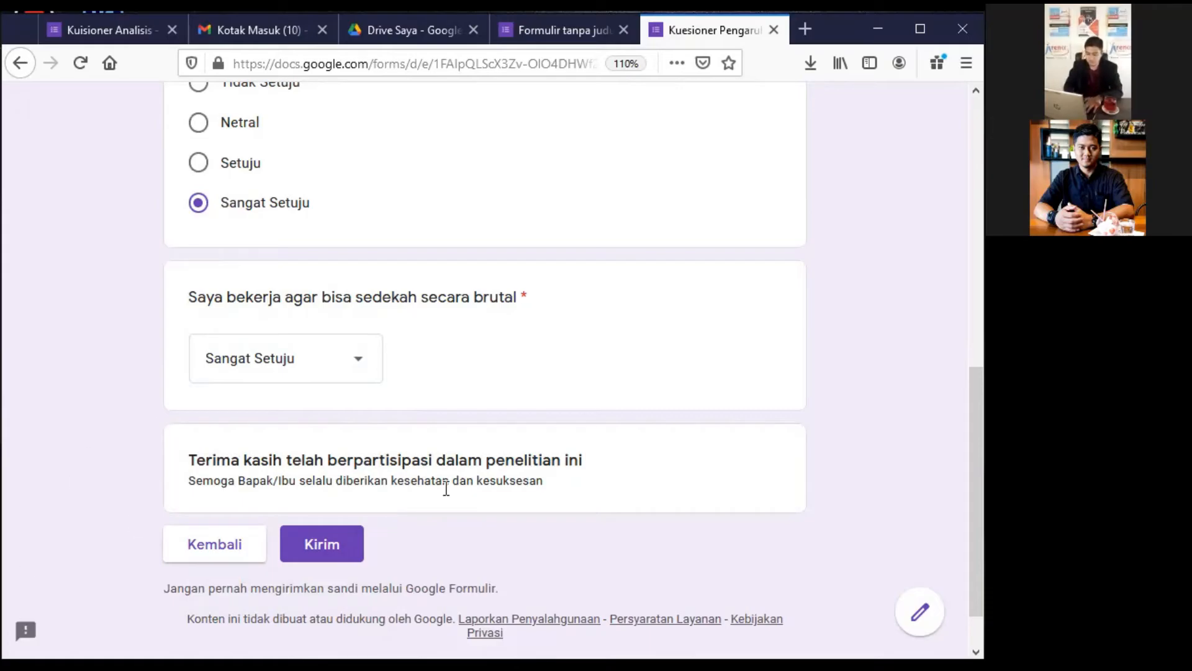
click(338, 550)
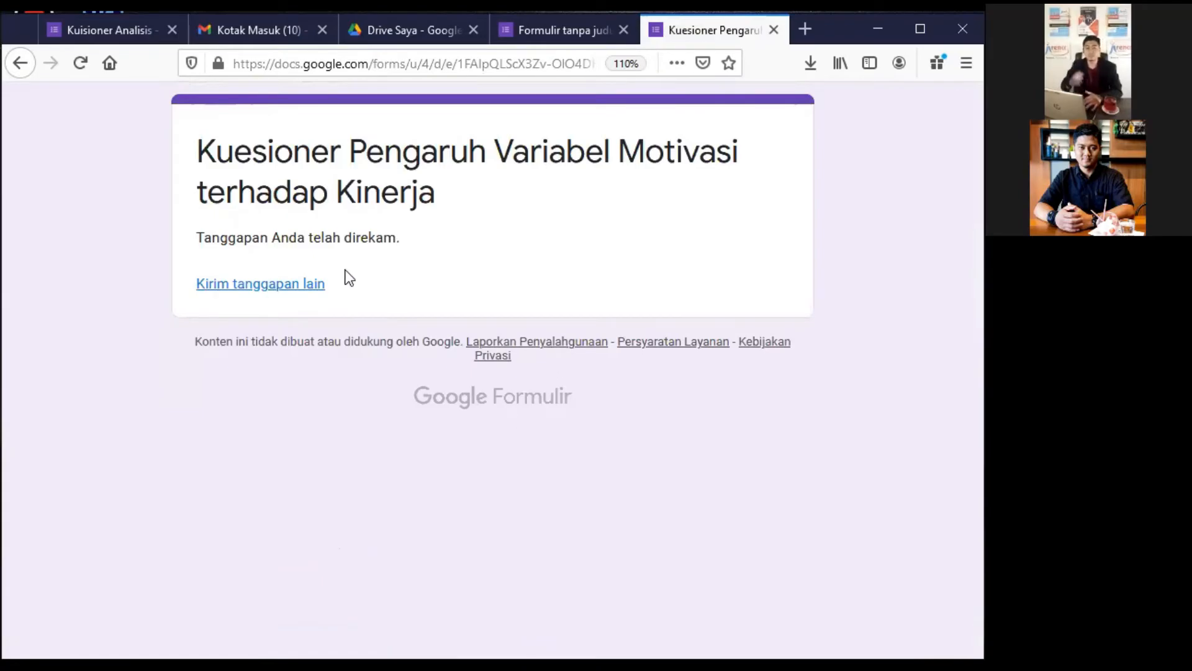
Examine the response summary of the motivation questionnaire in the form editor, from the respondent identity charts to the last motivation question.
click(555, 30)
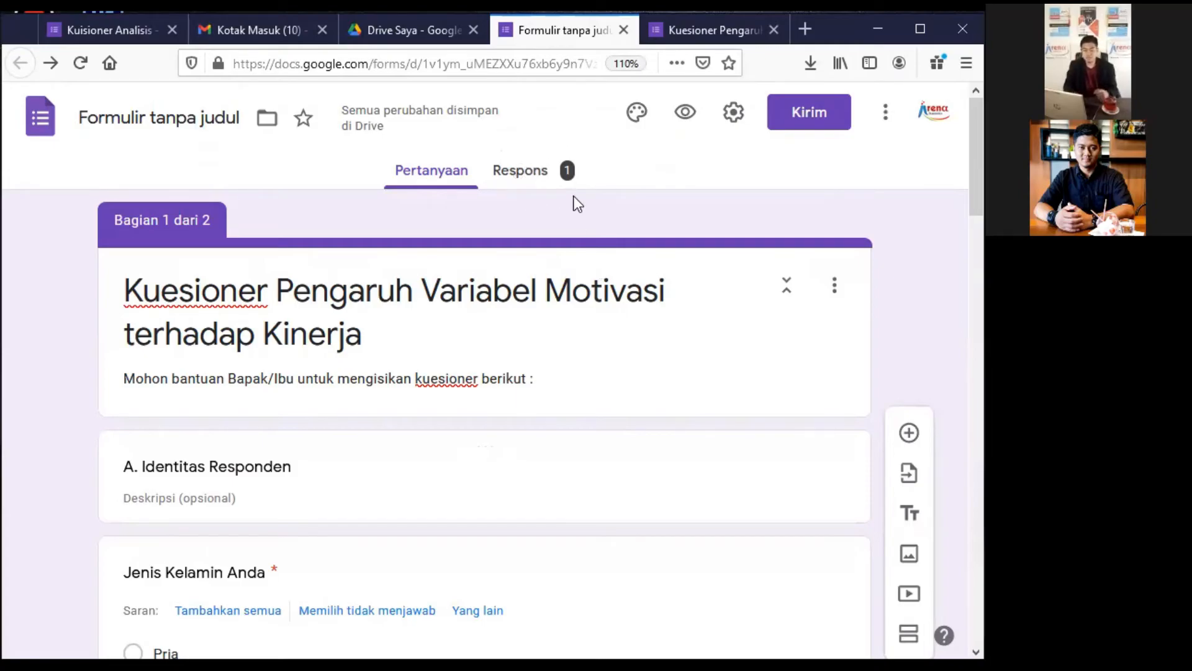
click(544, 181)
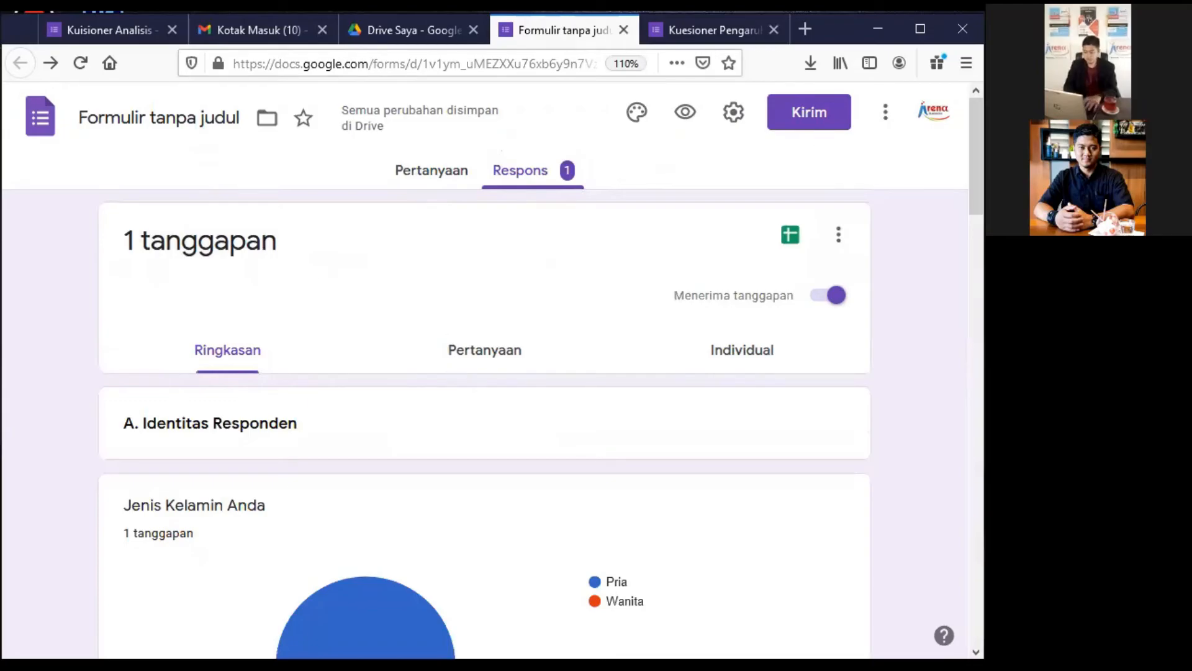
scroll(976, 186, down, 3)
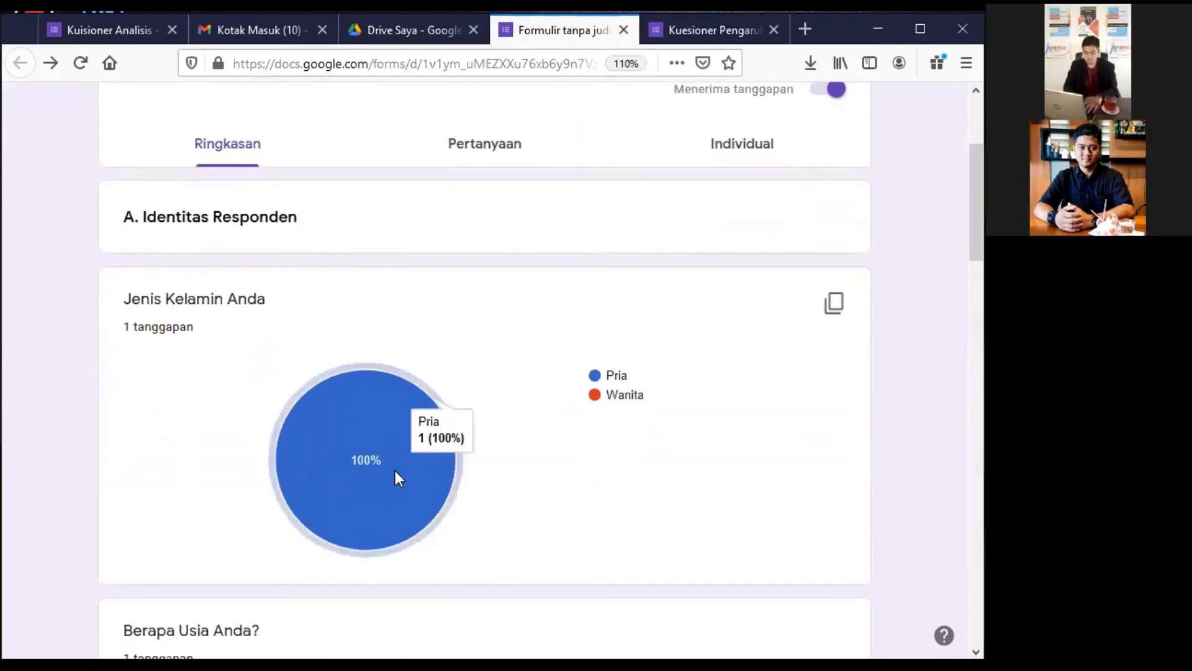
scroll(484, 372, down, 8)
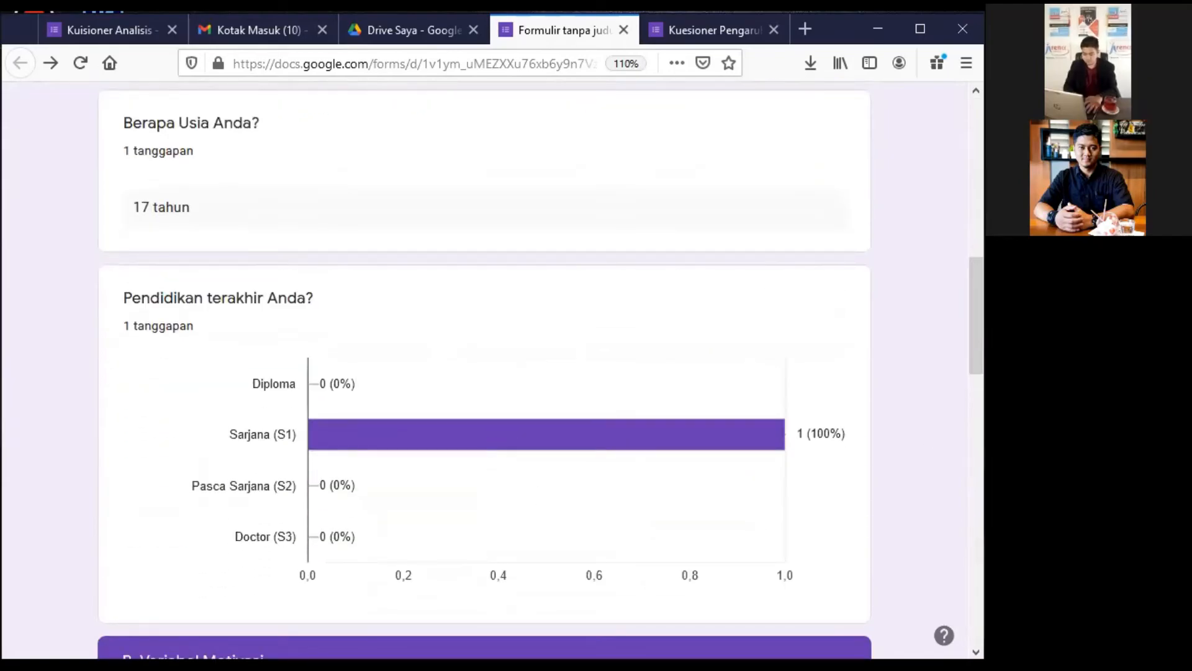
scroll(634, 441, down, 3)
scroll(553, 420, down, 5)
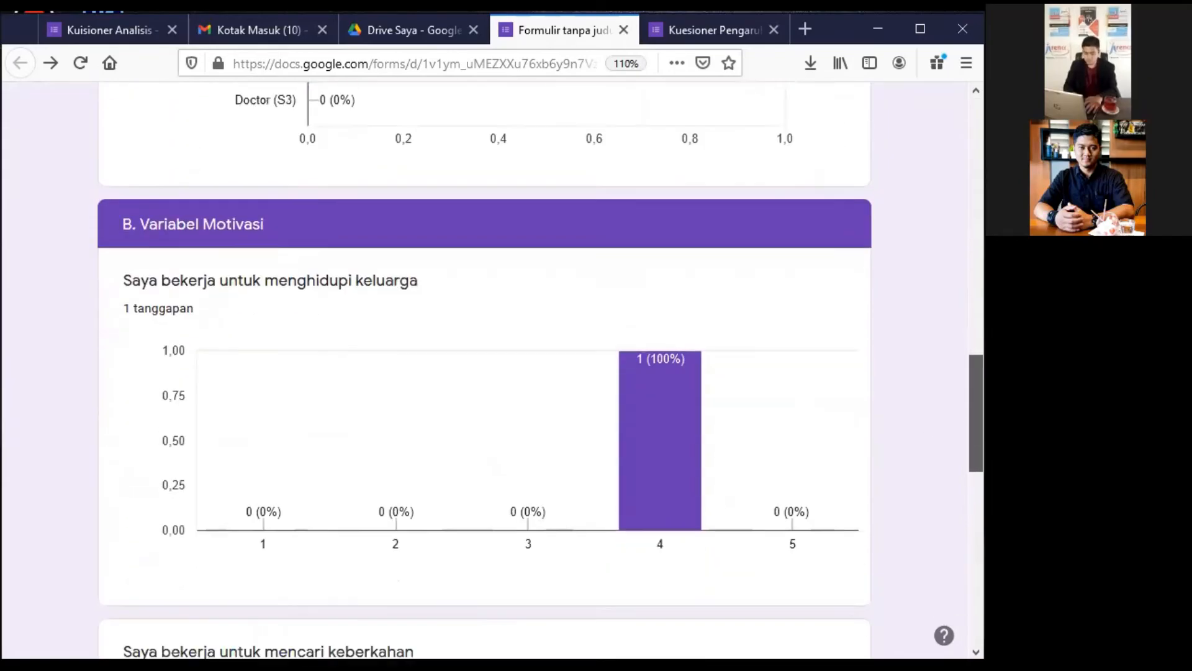
mouse_move(665, 416)
scroll(663, 411, down, 4)
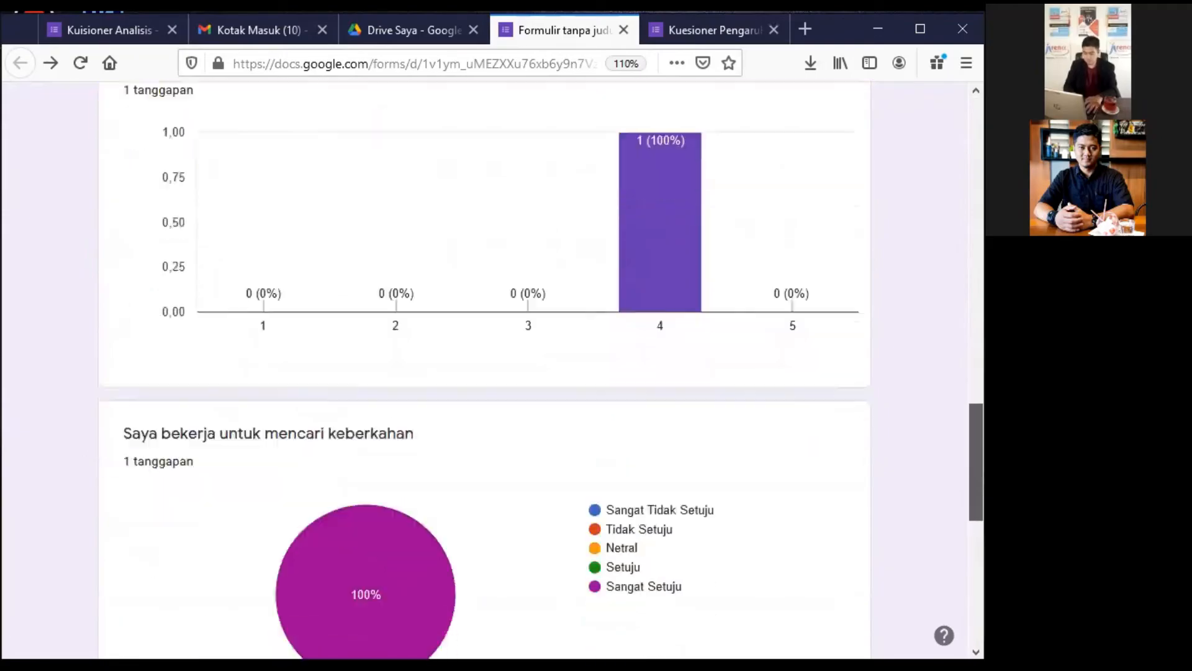
scroll(541, 370, down, 2)
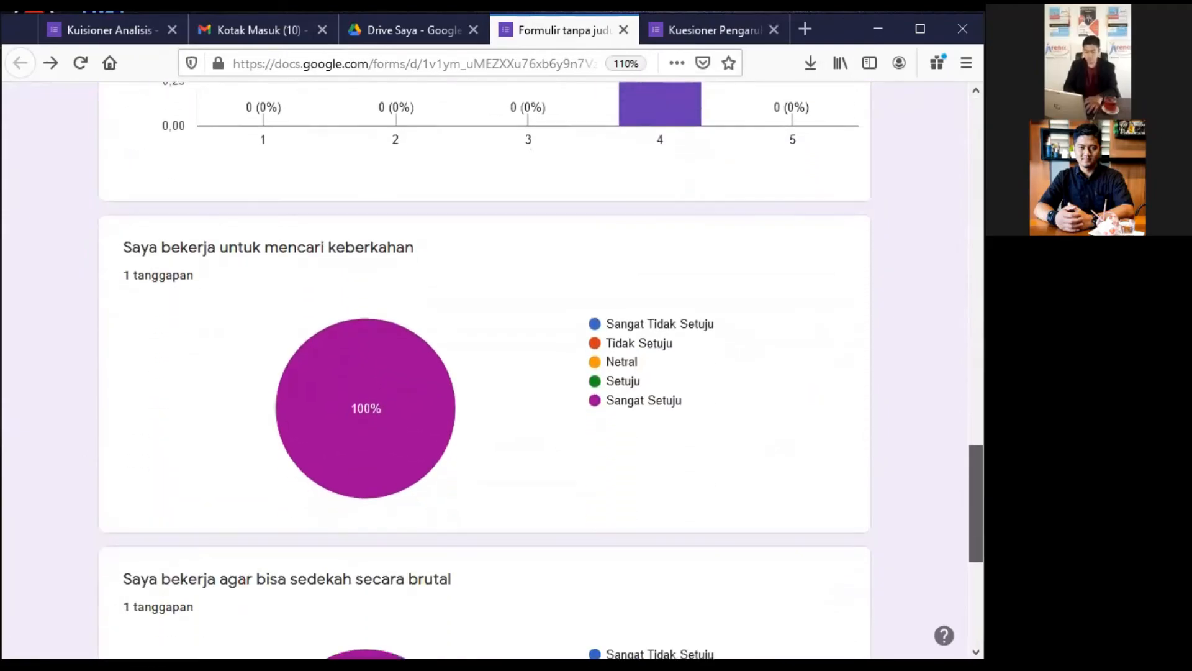
scroll(485, 372, down, 4)
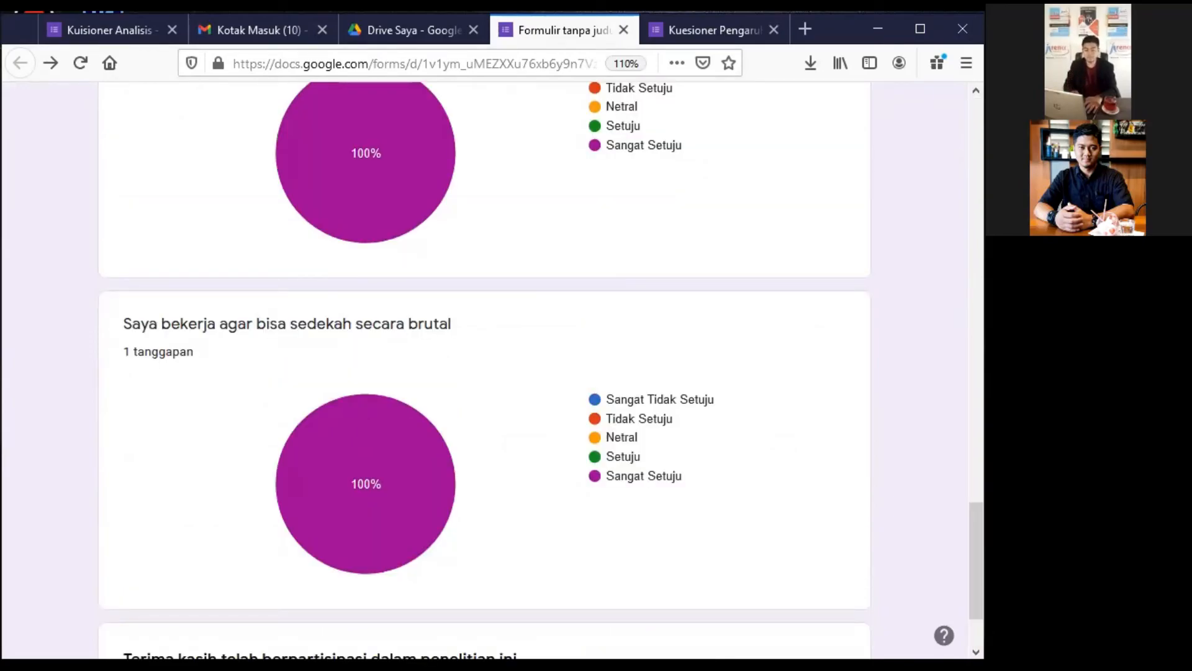
drag(976, 522, 918, 94)
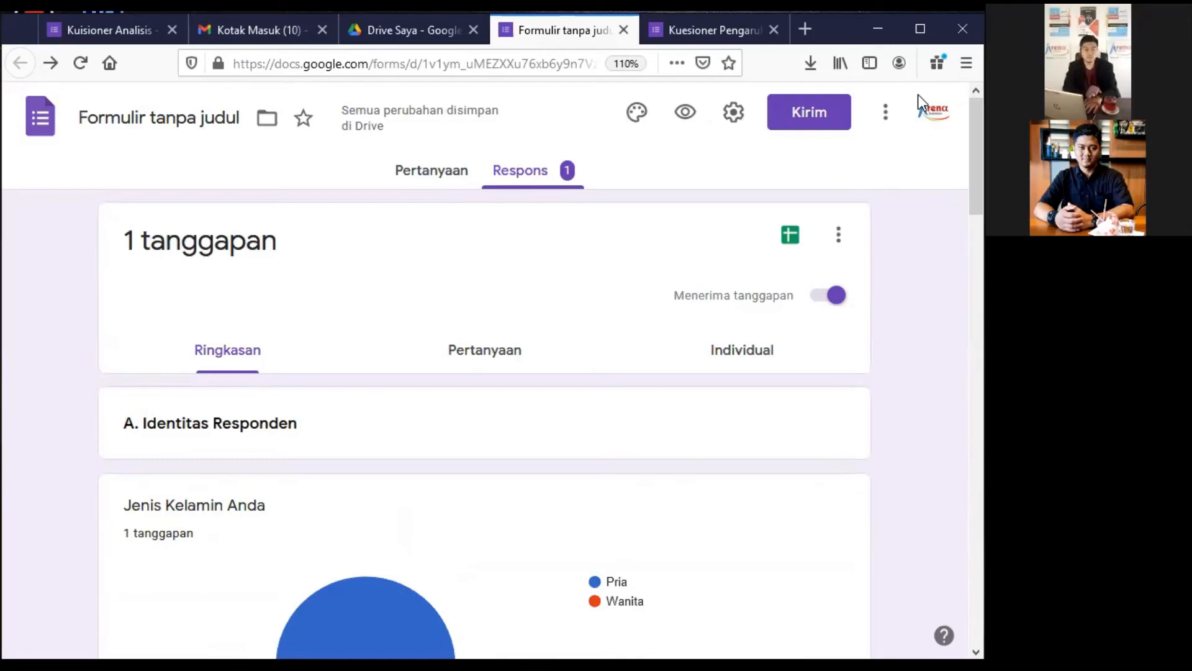
Switch to the Kuisioner Analisis form and examine its response summary charts through the service satisfaction question.
click(83, 26)
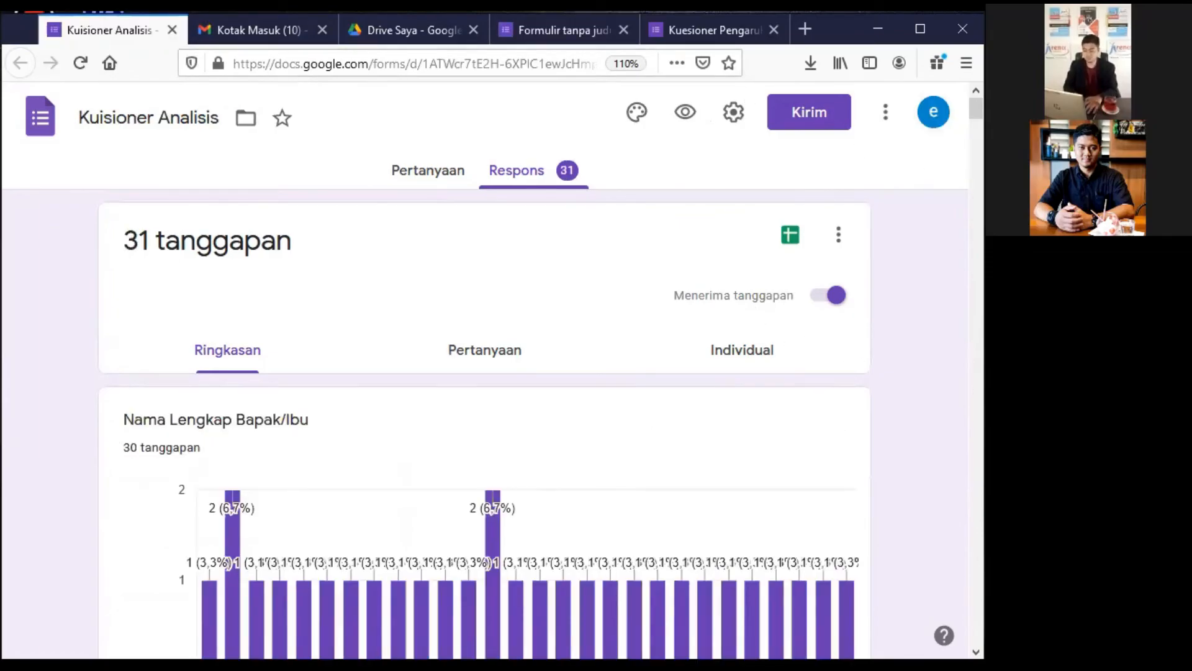
drag(976, 108, 976, 124)
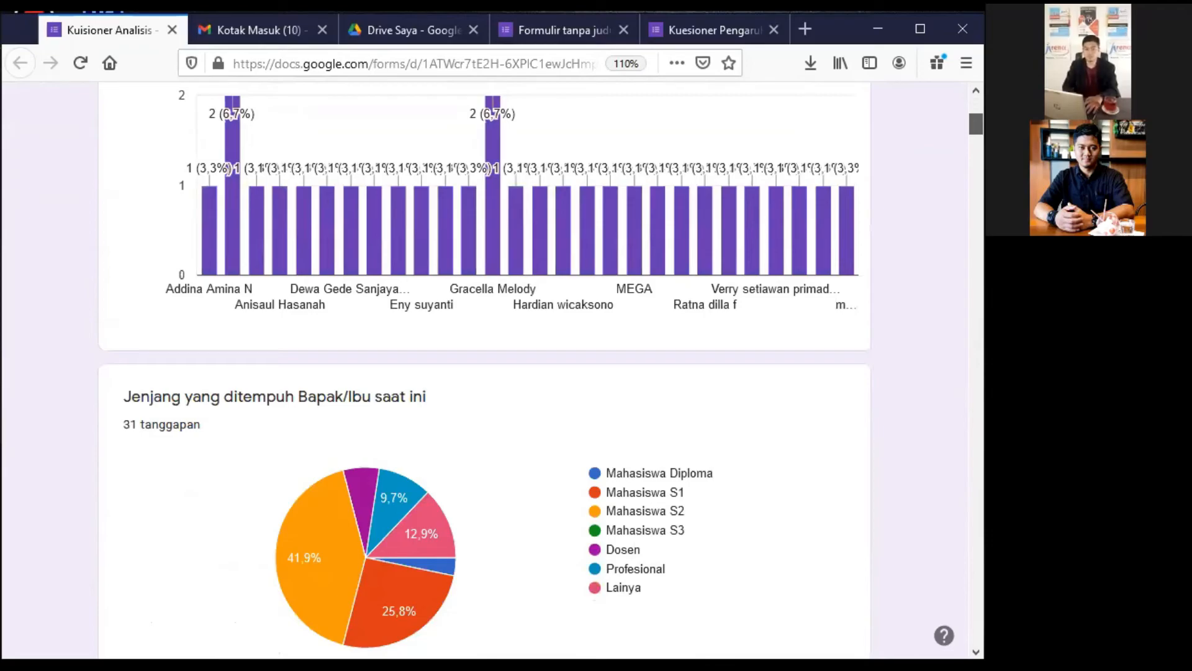
scroll(439, 335, down, 5)
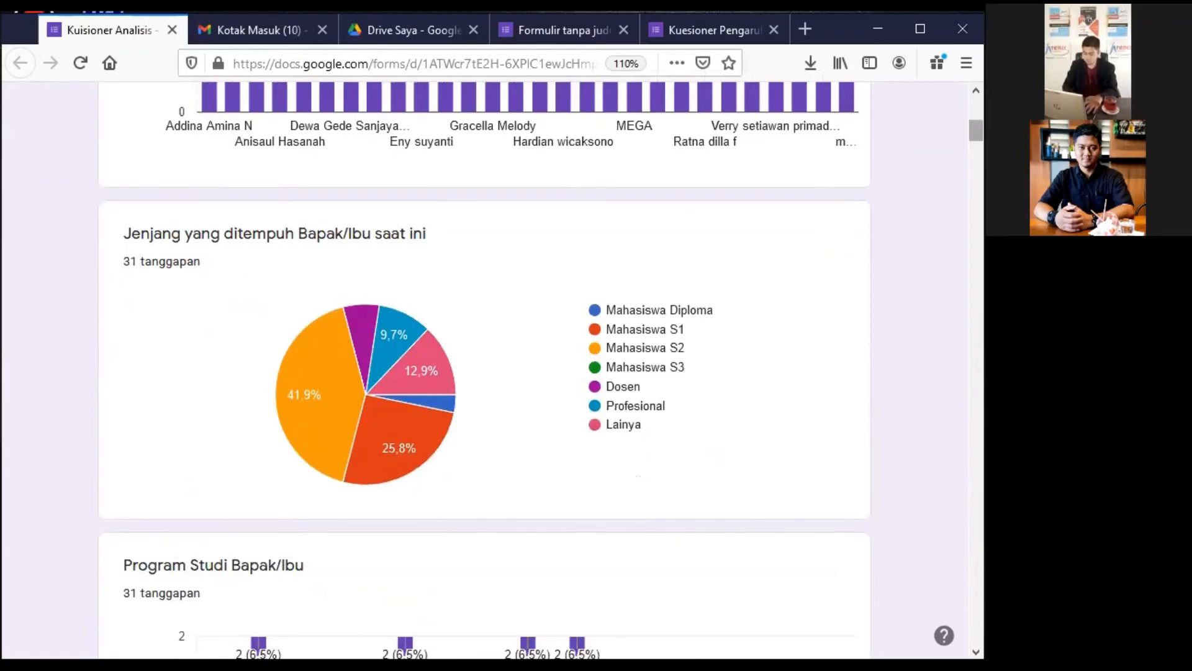
scroll(541, 371, down, 6)
scroll(541, 371, down, 5)
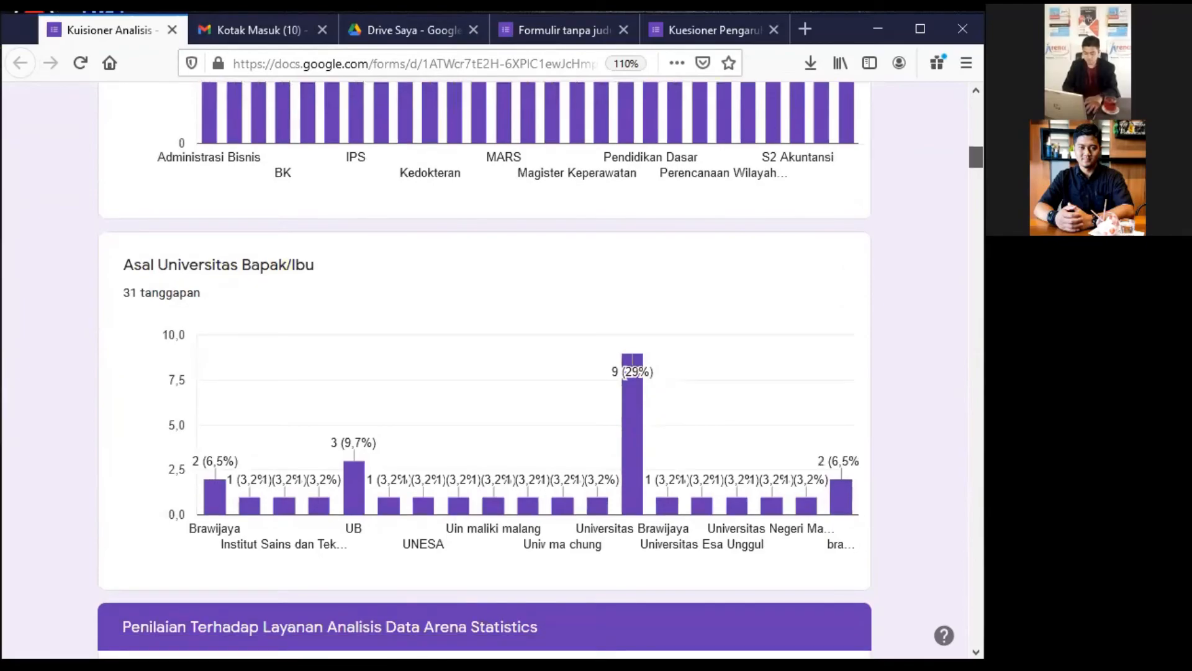
scroll(541, 370, down, 5)
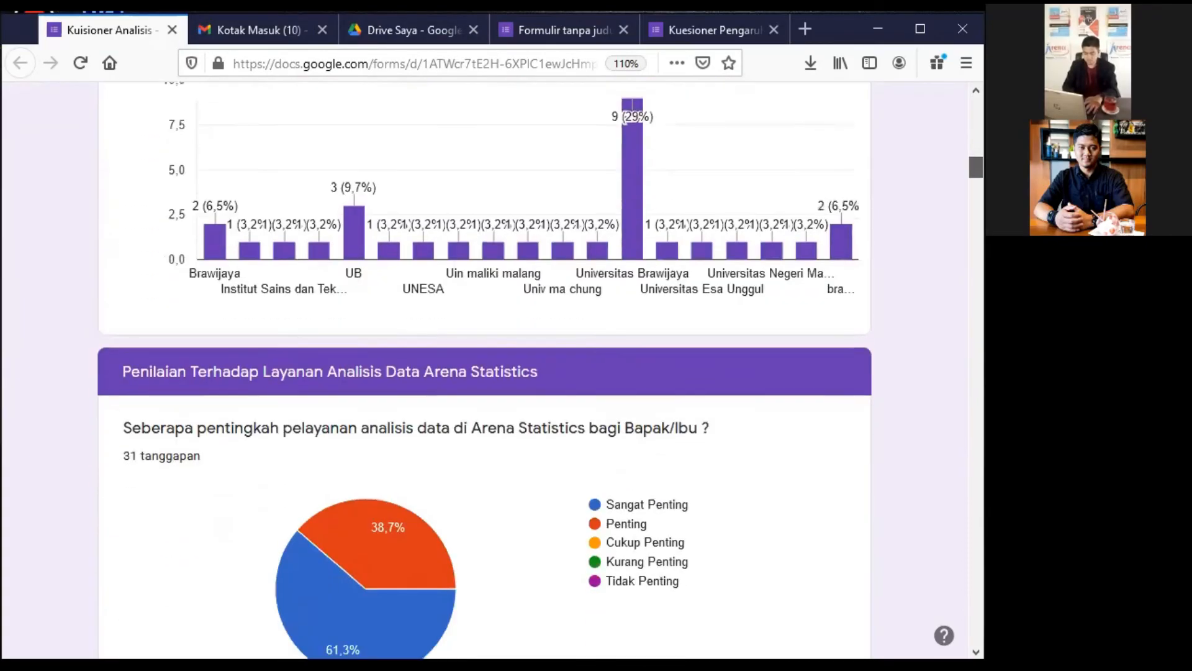
scroll(541, 371, down, 1)
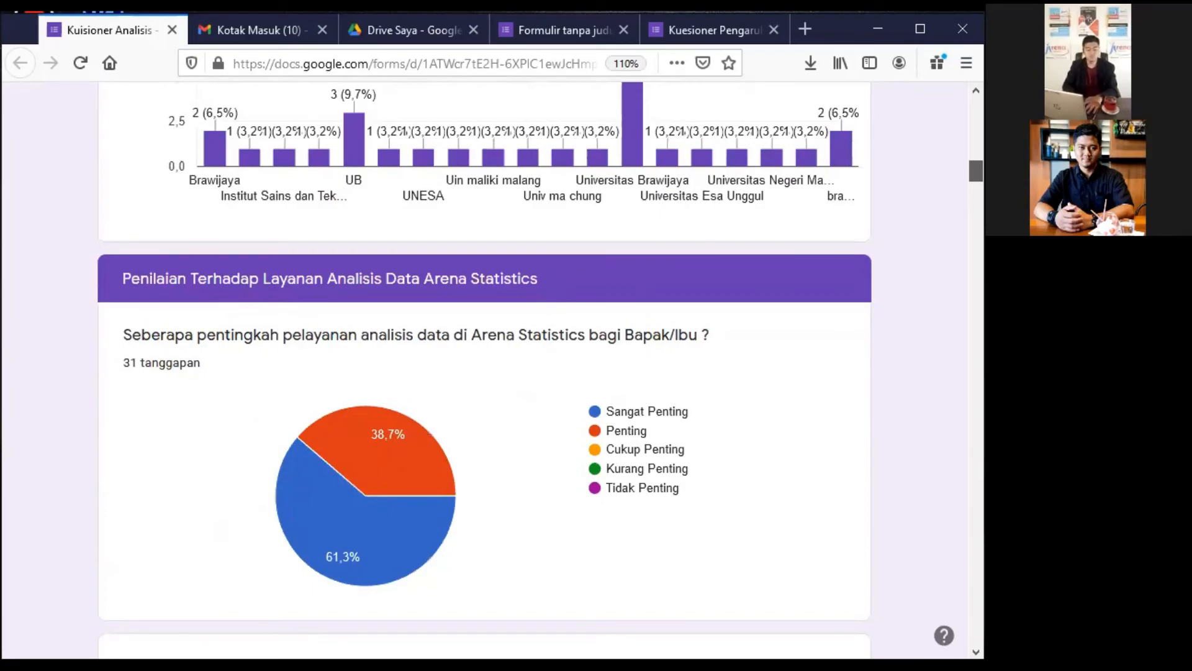
scroll(540, 370, down, 5)
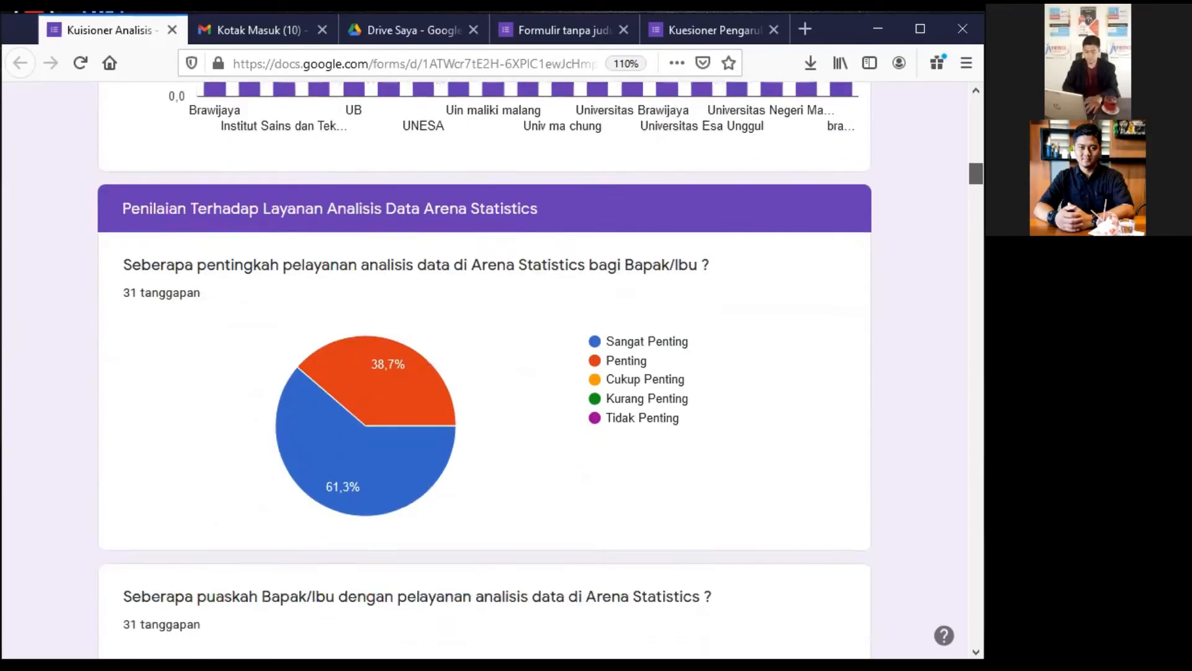
scroll(541, 371, down, 1)
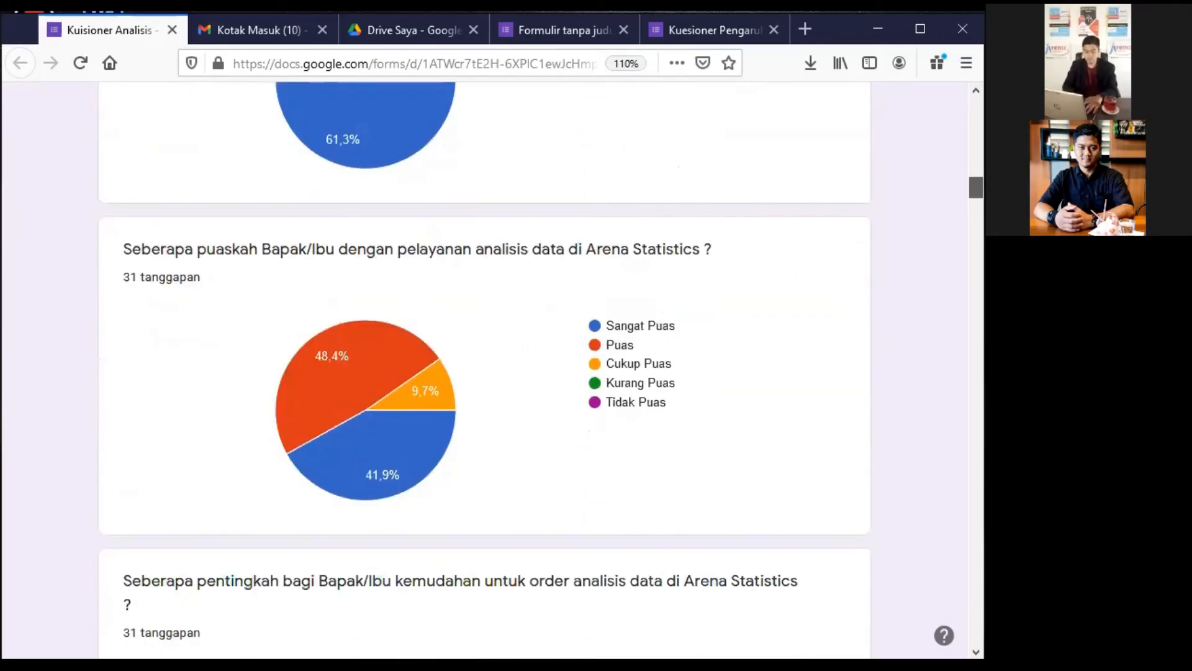
drag(976, 187, 976, 107)
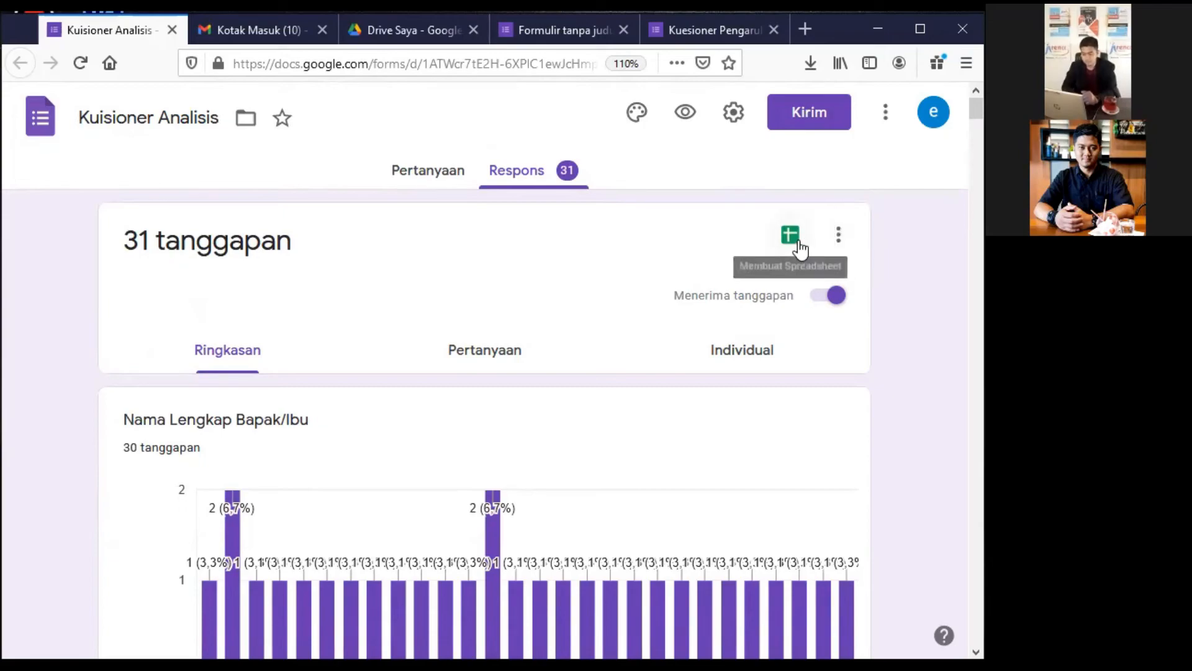
Request the Kuisioner Analisis responses as a .csv download and cancel saving the file.
click(839, 236)
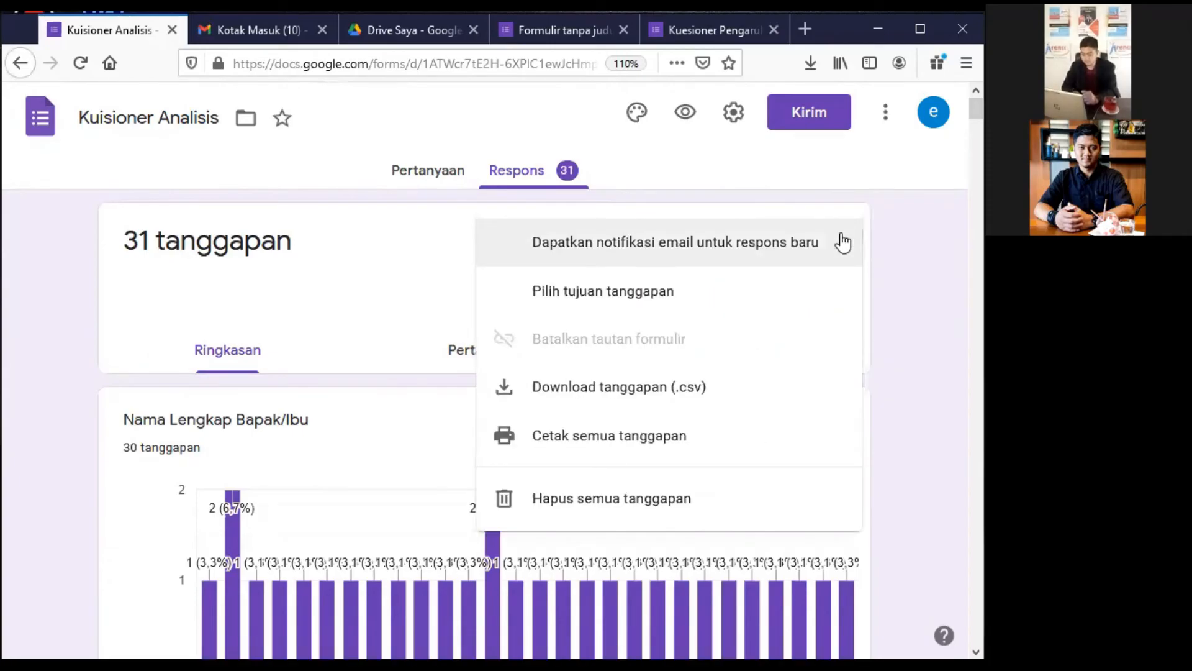
click(646, 396)
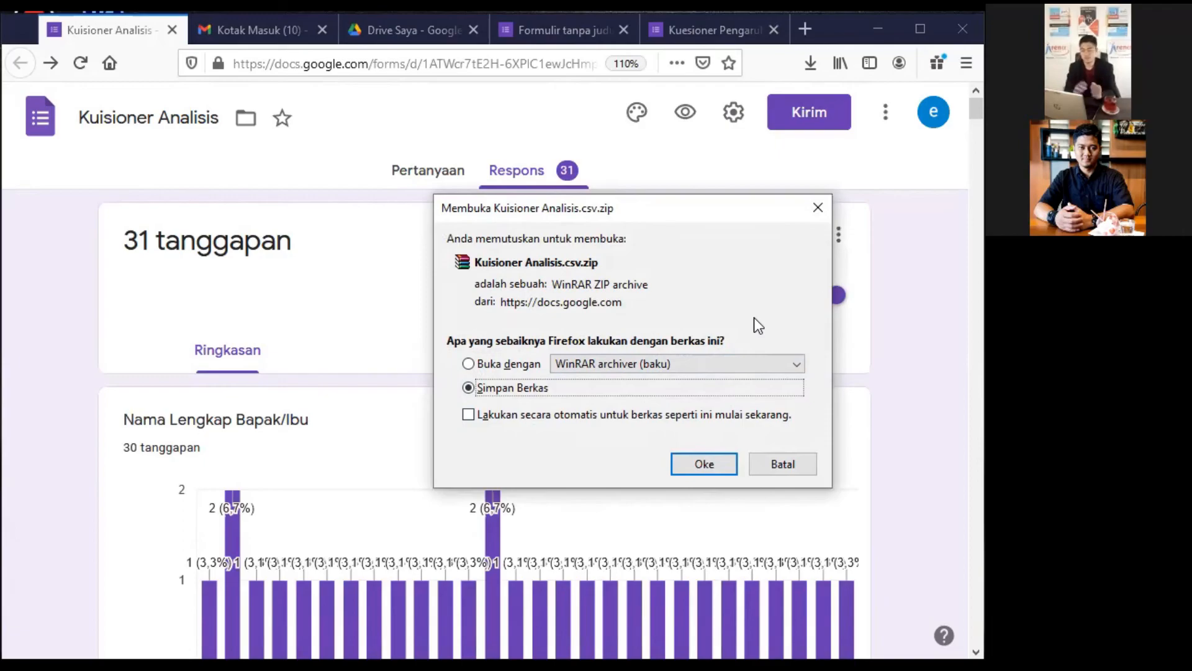
click(792, 460)
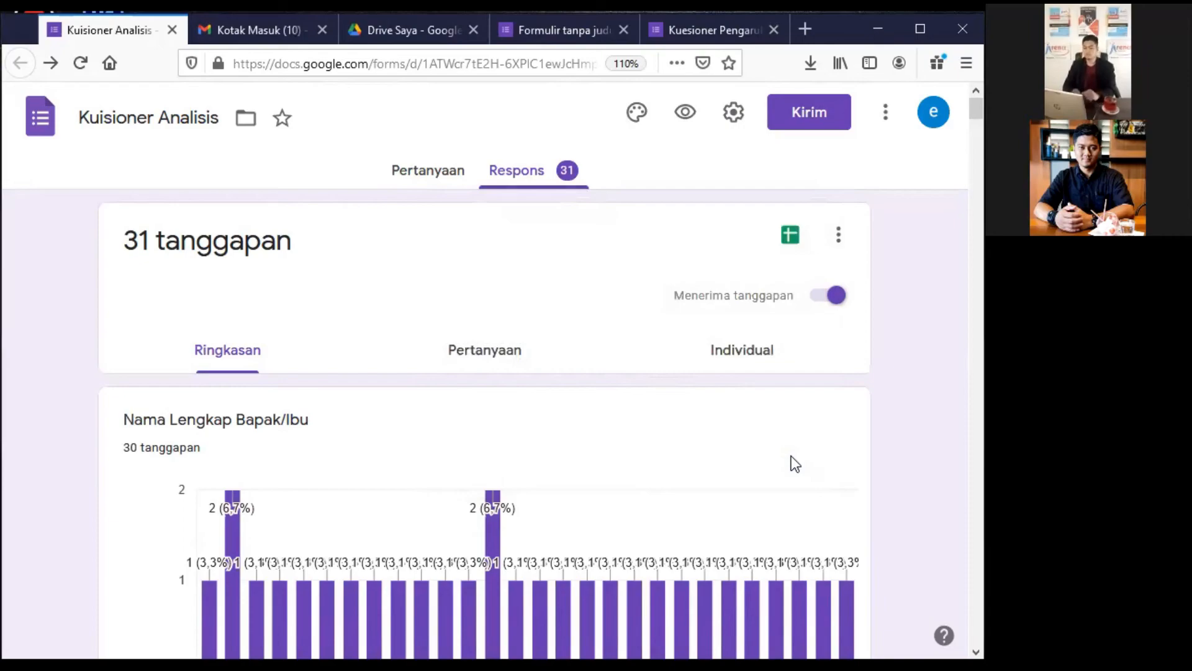